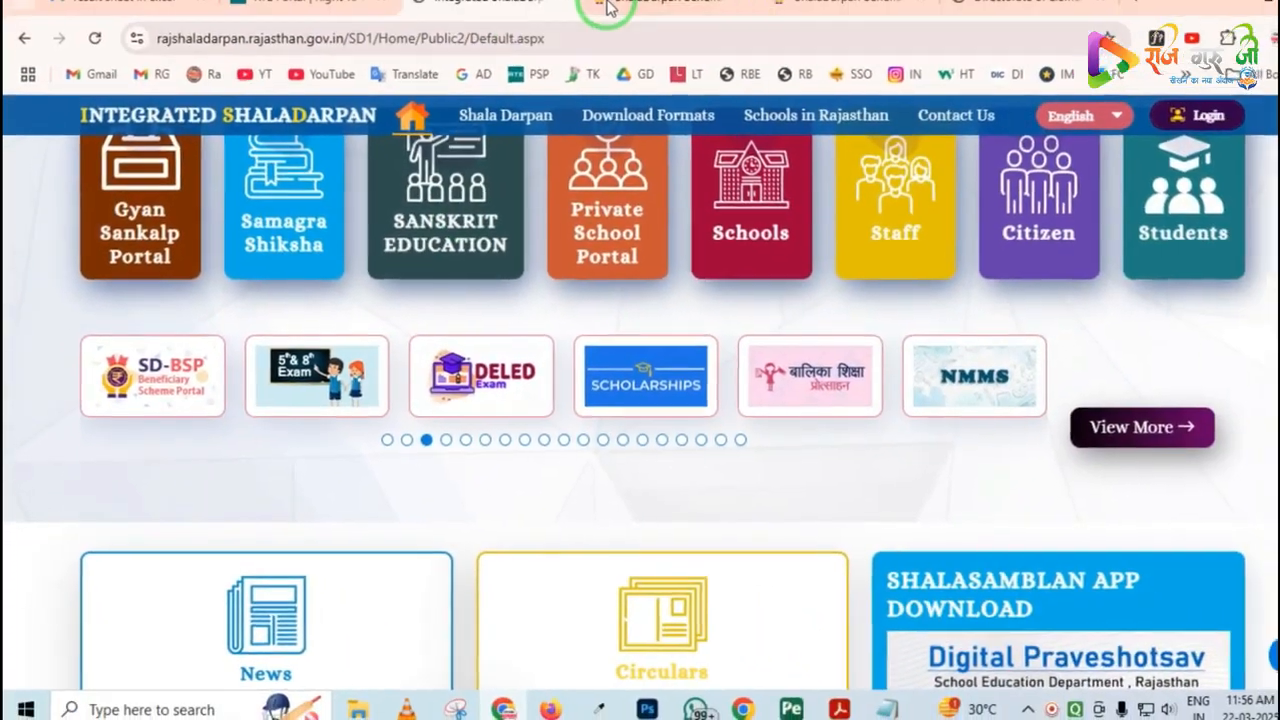
Open the school/office login form of the SD-BSP Beneficiary Scheme Portal and log in with the private school account
left_click(600, 10)
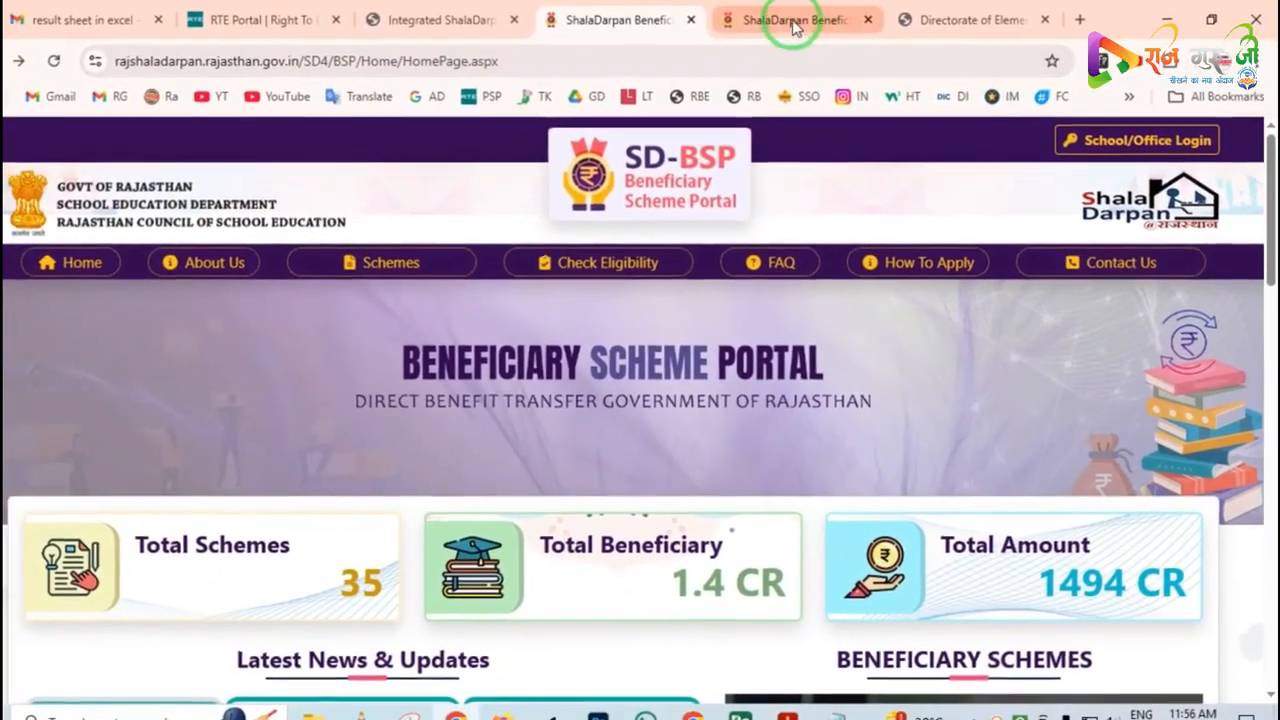
left_click(745, 22)
scroll(826, 408, "down", 1)
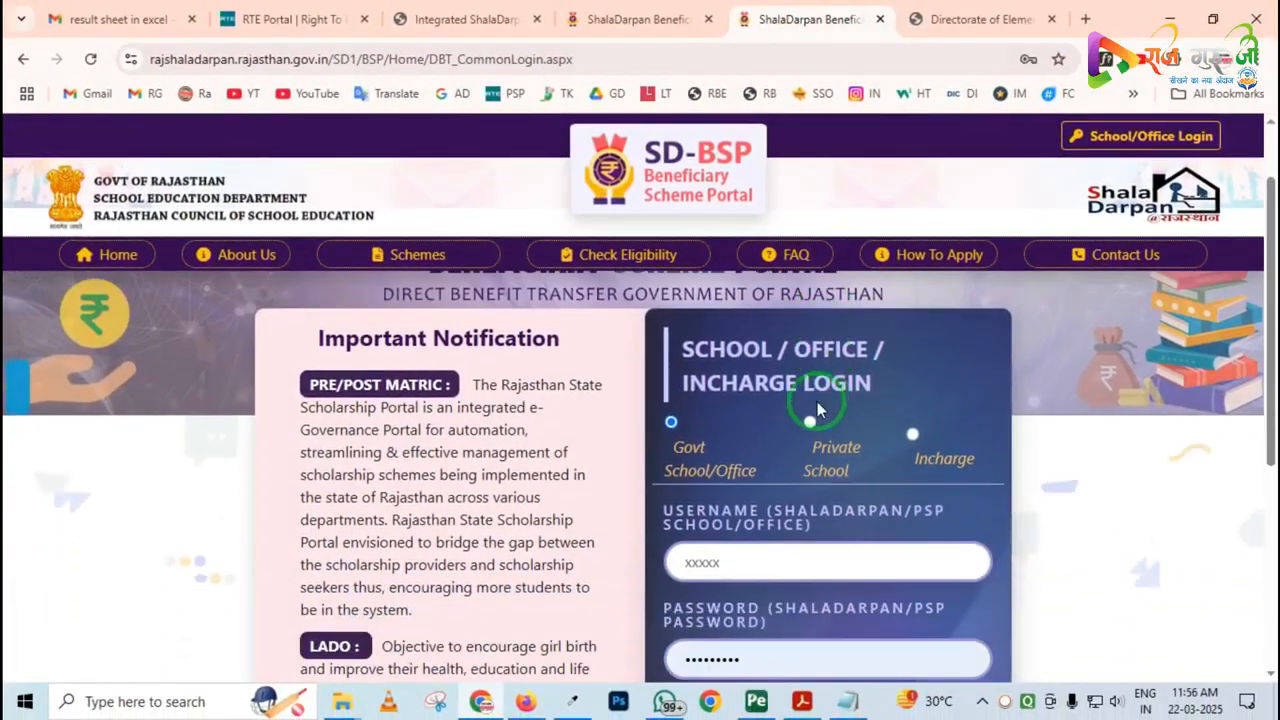
scroll(771, 428, "down", 1)
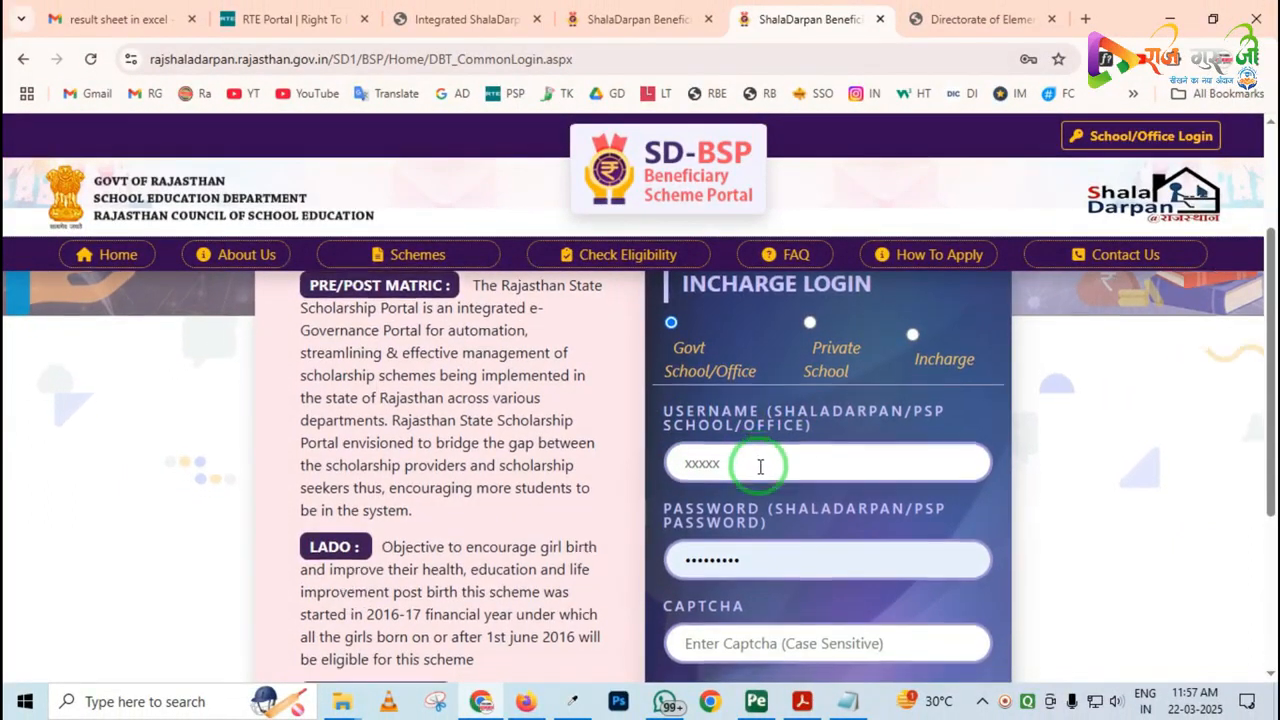
scroll(758, 465, "down", 2)
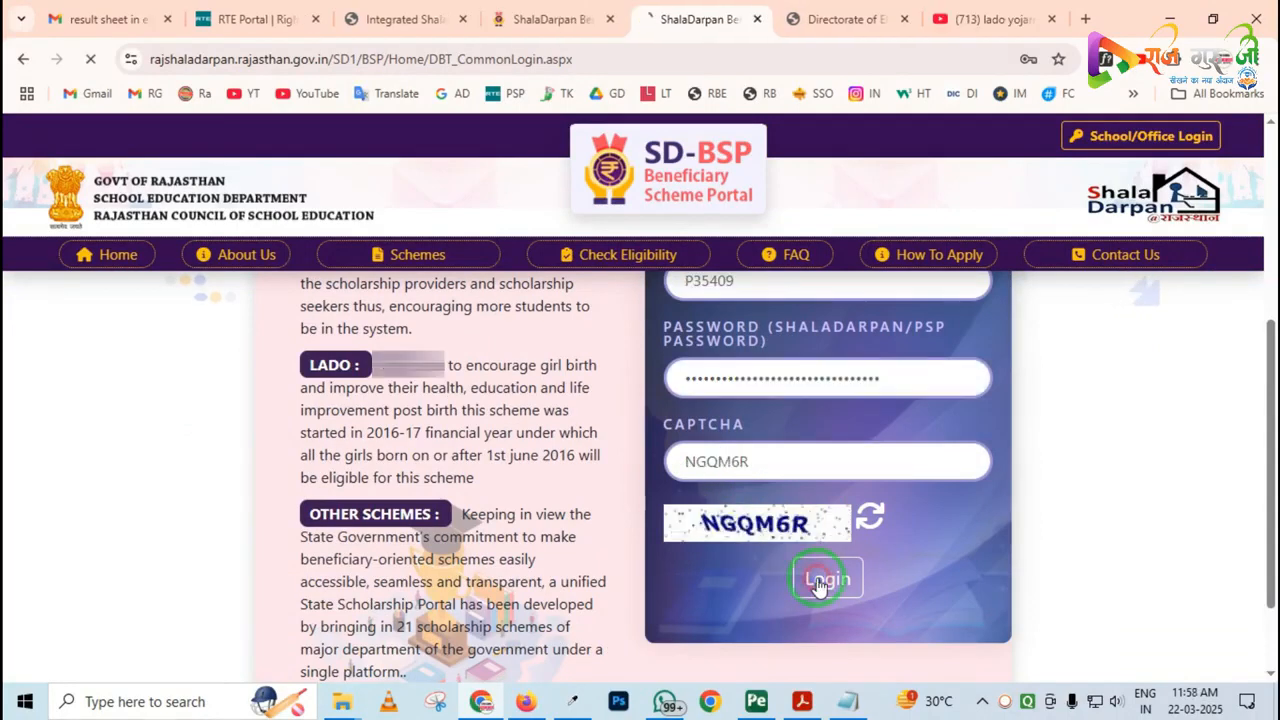
left_click(815, 582)
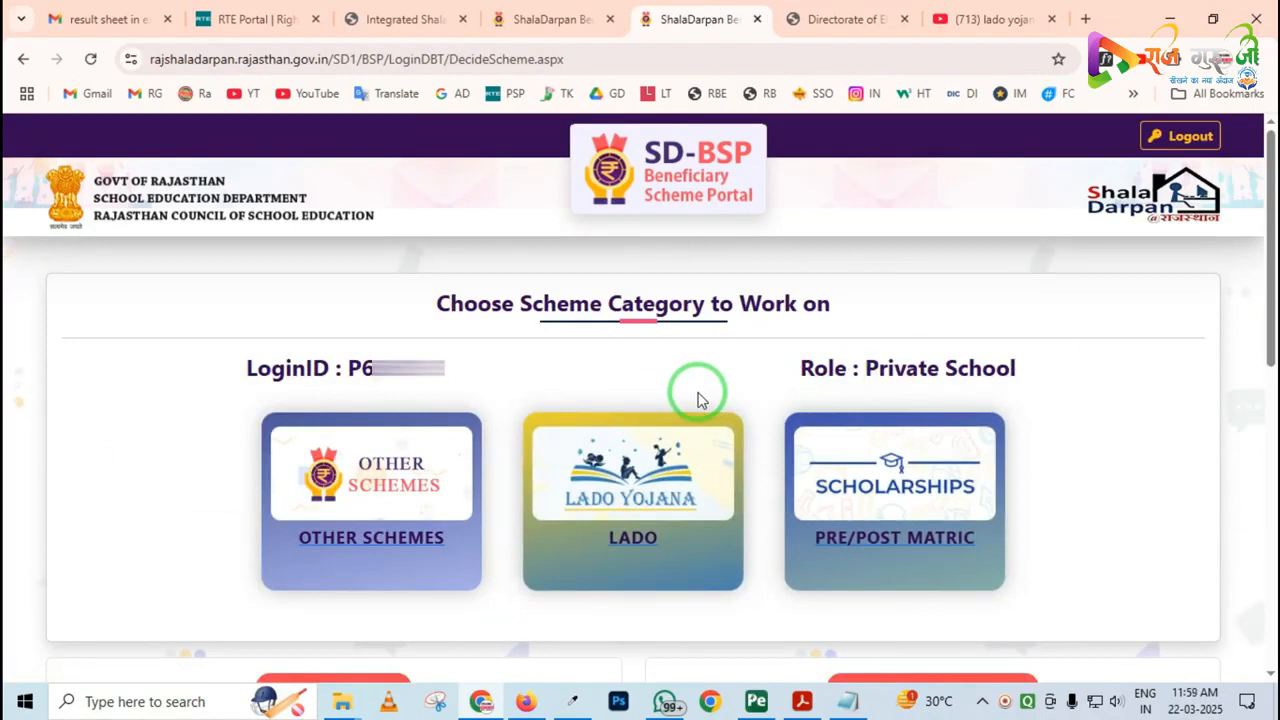
Choose the LADO scheme category and submit 2024-25 as the session to work on
mouse_move(228, 314)
left_mouse_down()
mouse_move(292, 426)
mouse_move(426, 400)
left_mouse_up()
mouse_move(506, 378)
left_mouse_down()
mouse_move(506, 408)
mouse_move(612, 612)
mouse_move(760, 645)
left_mouse_up()
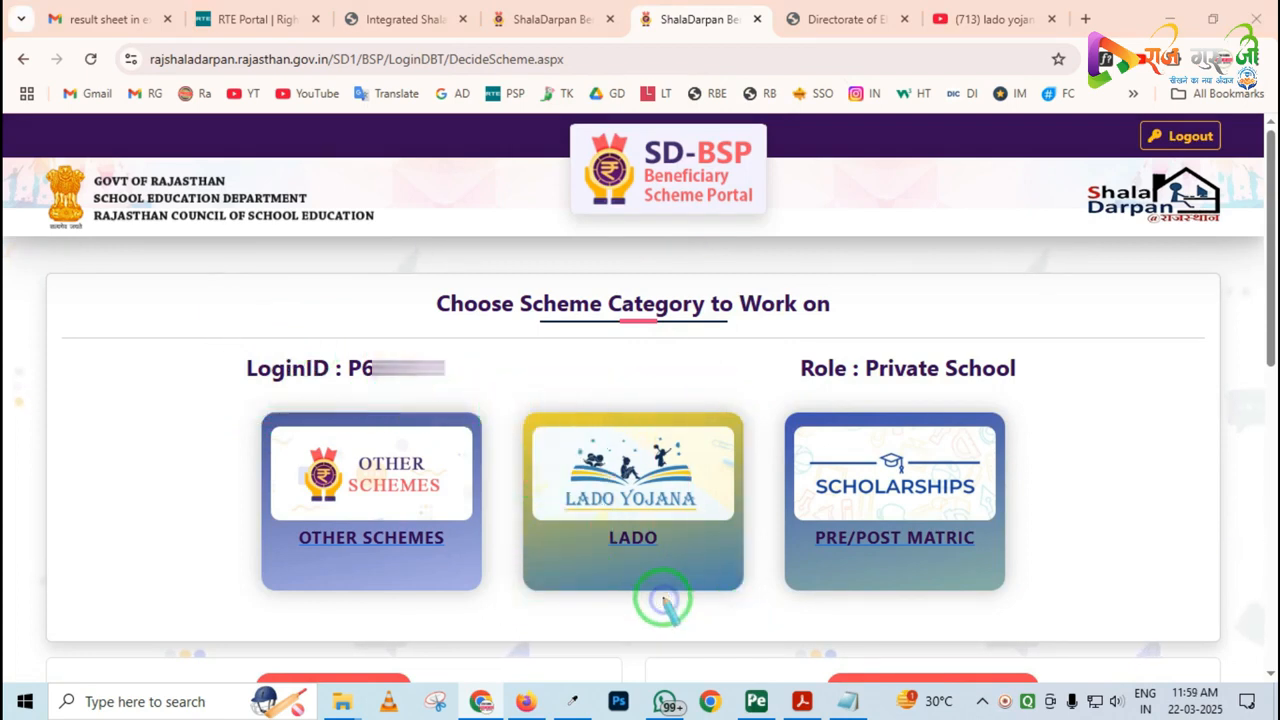
left_click(615, 511)
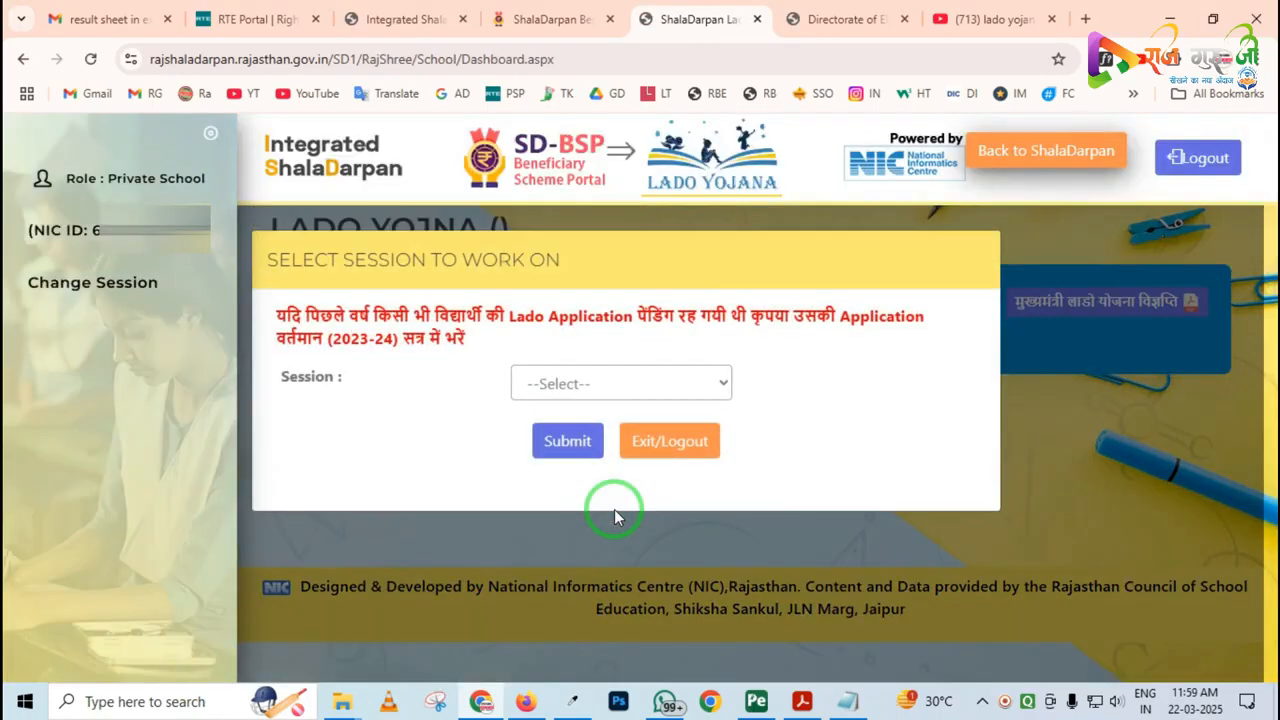
left_click(603, 386)
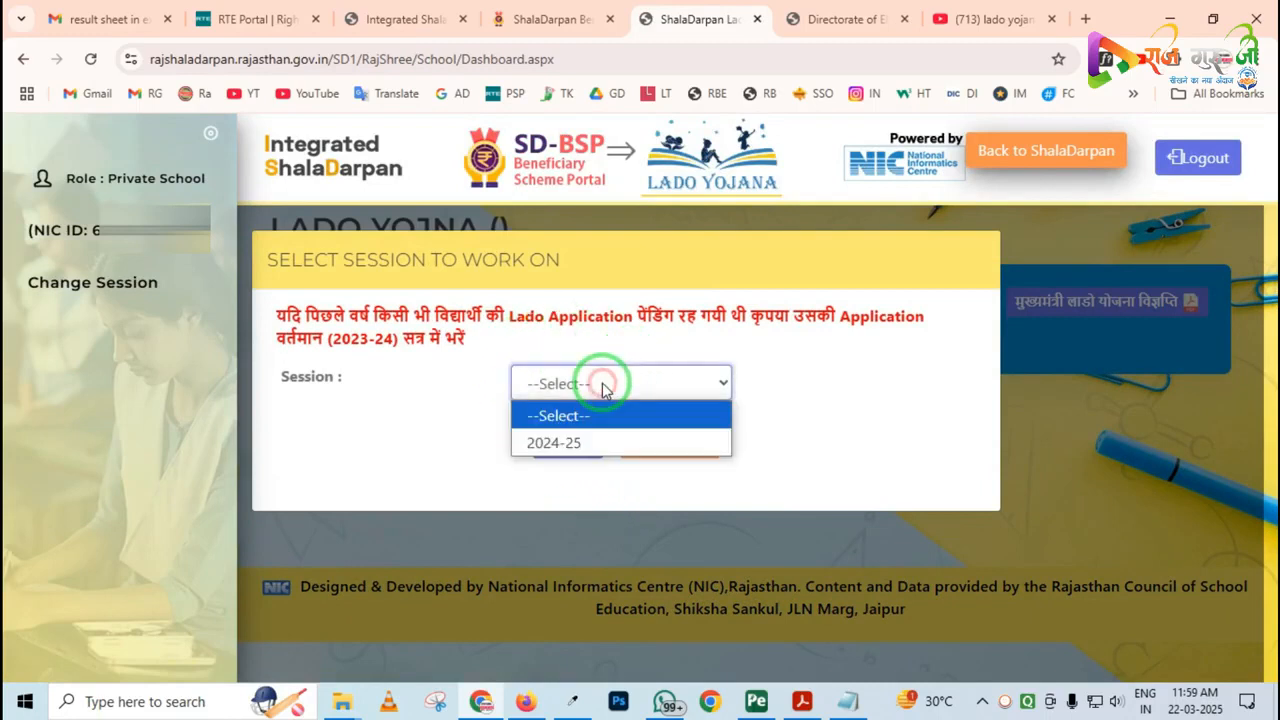
left_click(578, 446)
left_click(567, 452)
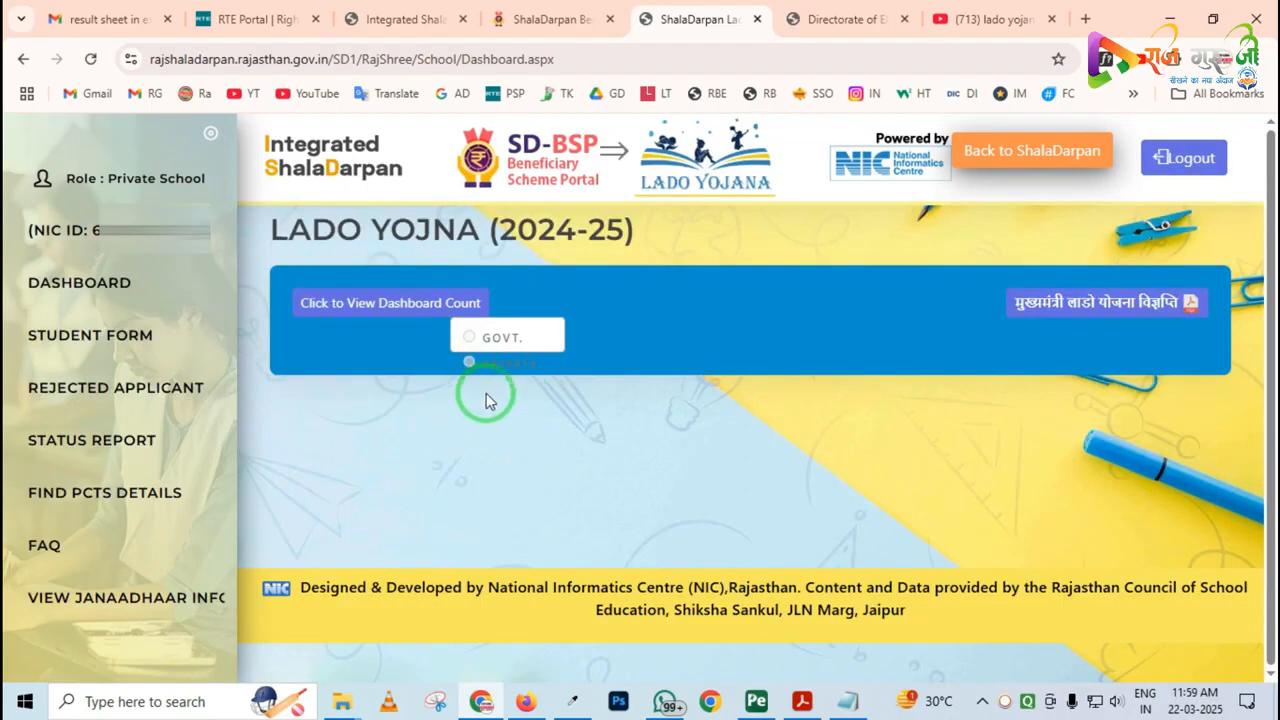
Open the student form of Lado Yojana and go to its class-wise summary table
mouse_move(416, 283)
left_mouse_down()
mouse_move(471, 366)
mouse_move(583, 407)
left_mouse_up()
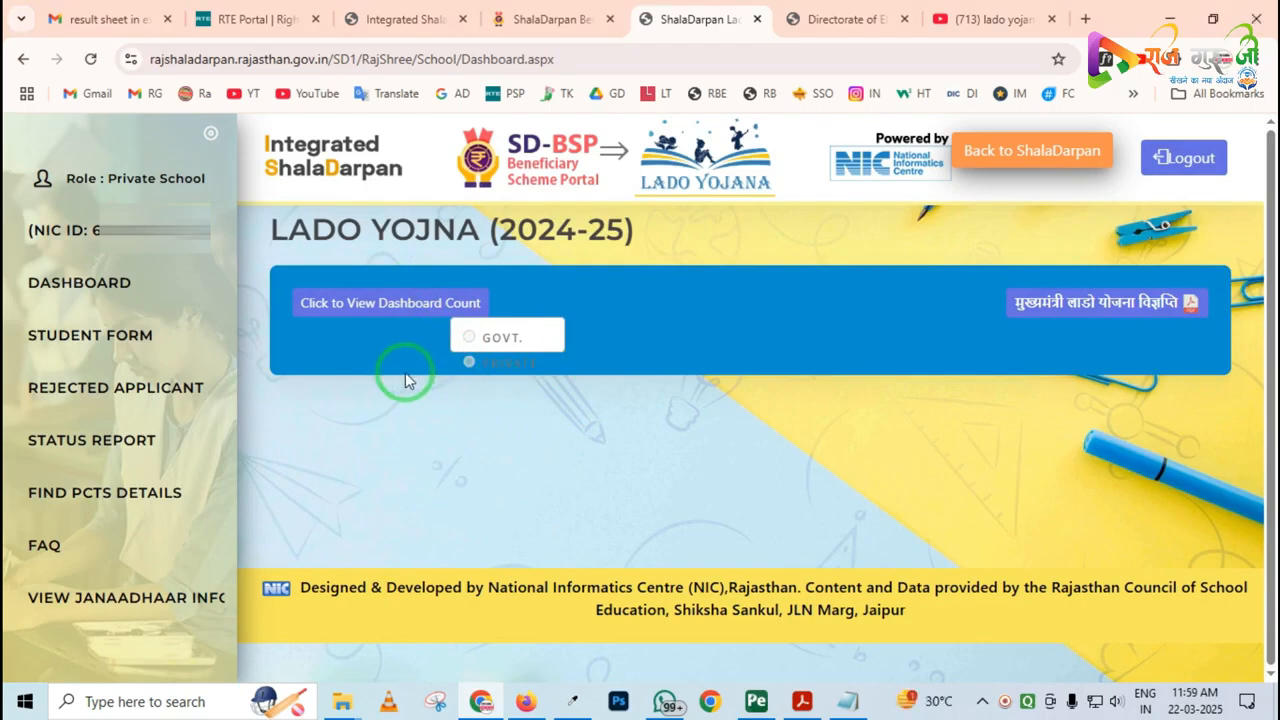
mouse_move(4, 112)
left_mouse_down()
mouse_move(223, 657)
mouse_move(277, 664)
left_mouse_up()
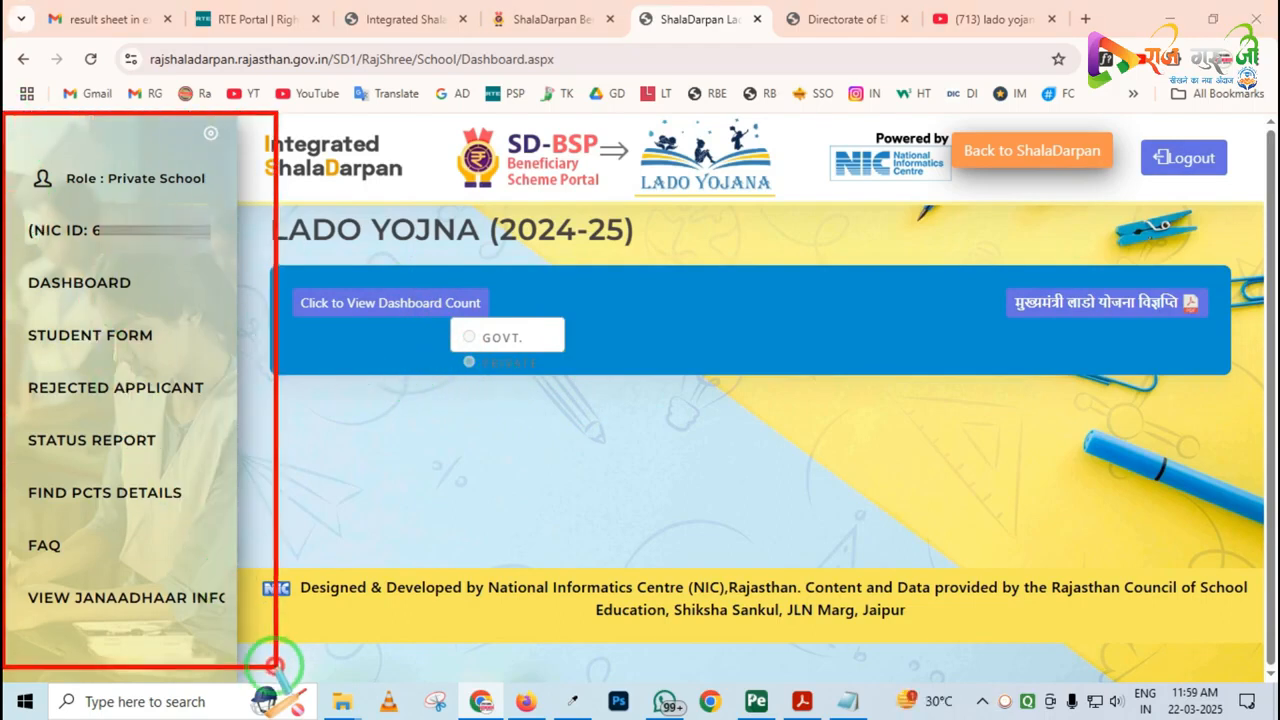
mouse_move(10, 296)
left_mouse_down()
mouse_move(30, 345)
mouse_move(160, 357)
left_mouse_up()
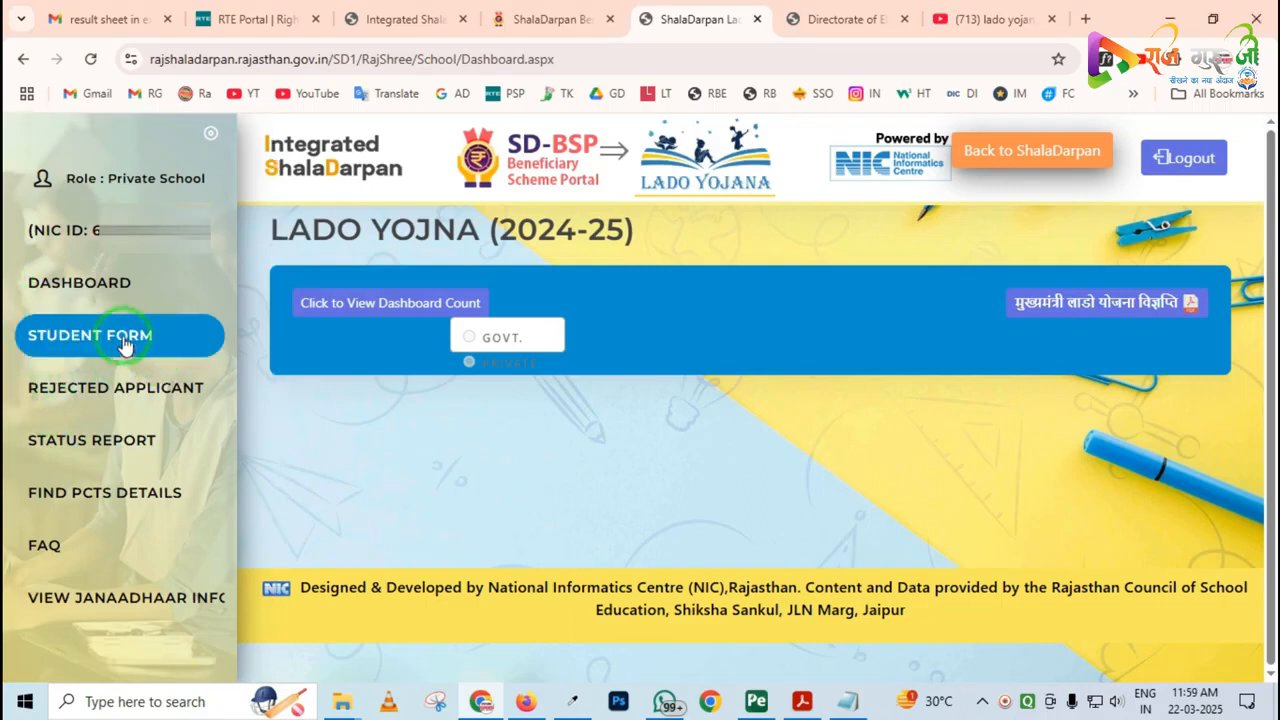
left_click(120, 337)
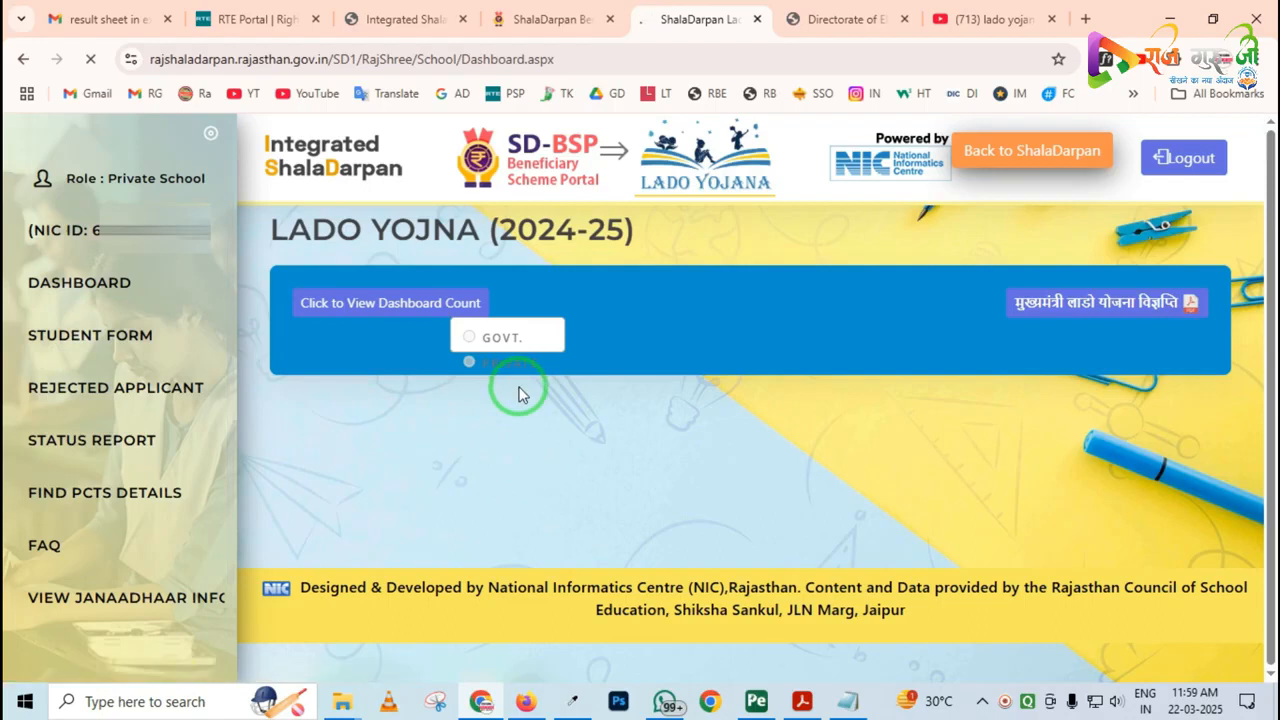
scroll(520, 397, "down", 1)
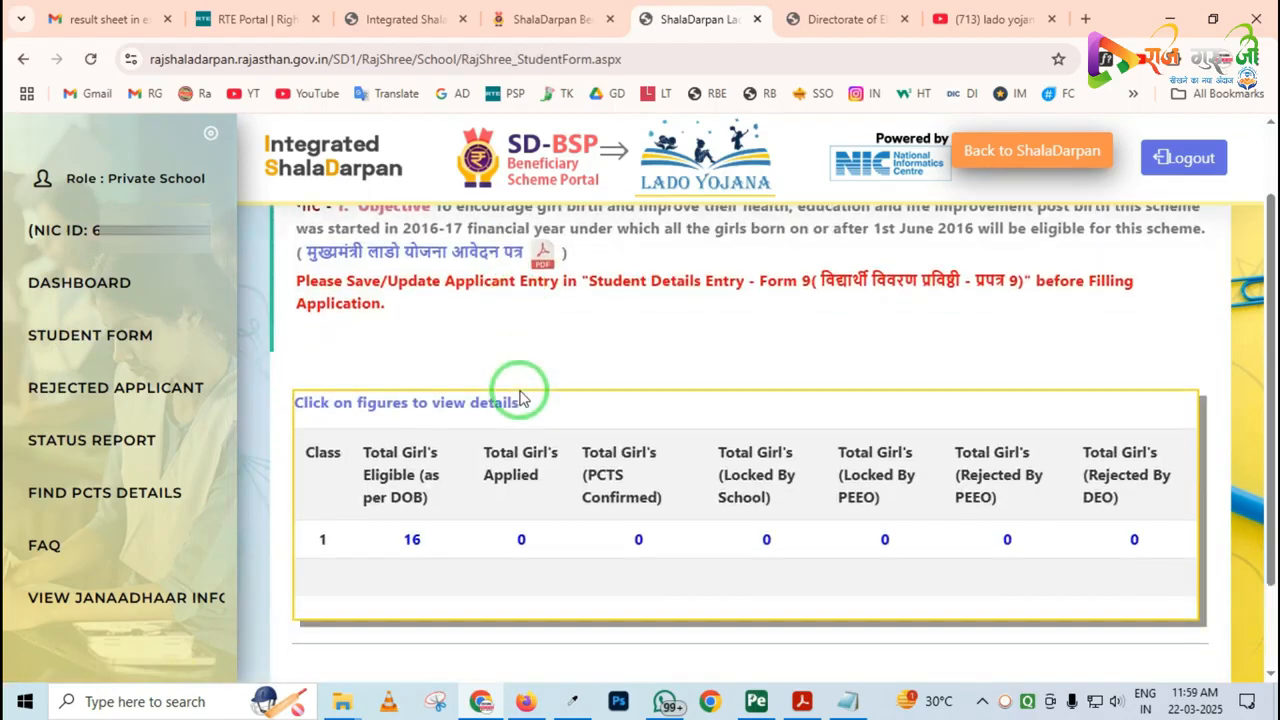
Examine the class 1 summary of girls eligible, applied, PCTS confirmed, locked and rejected
mouse_move(272, 355)
left_mouse_down()
mouse_move(354, 517)
mouse_move(1046, 553)
mouse_move(1199, 656)
left_mouse_up()
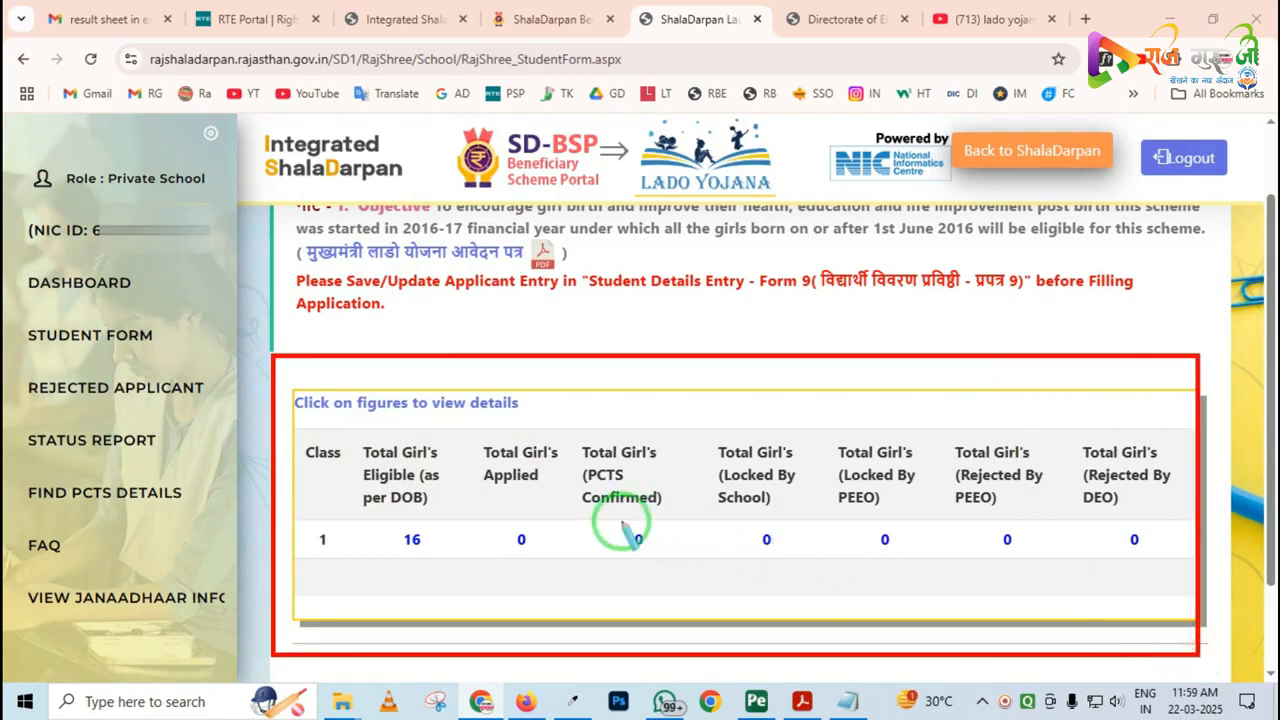
left_click_drag(324, 426, 483, 595)
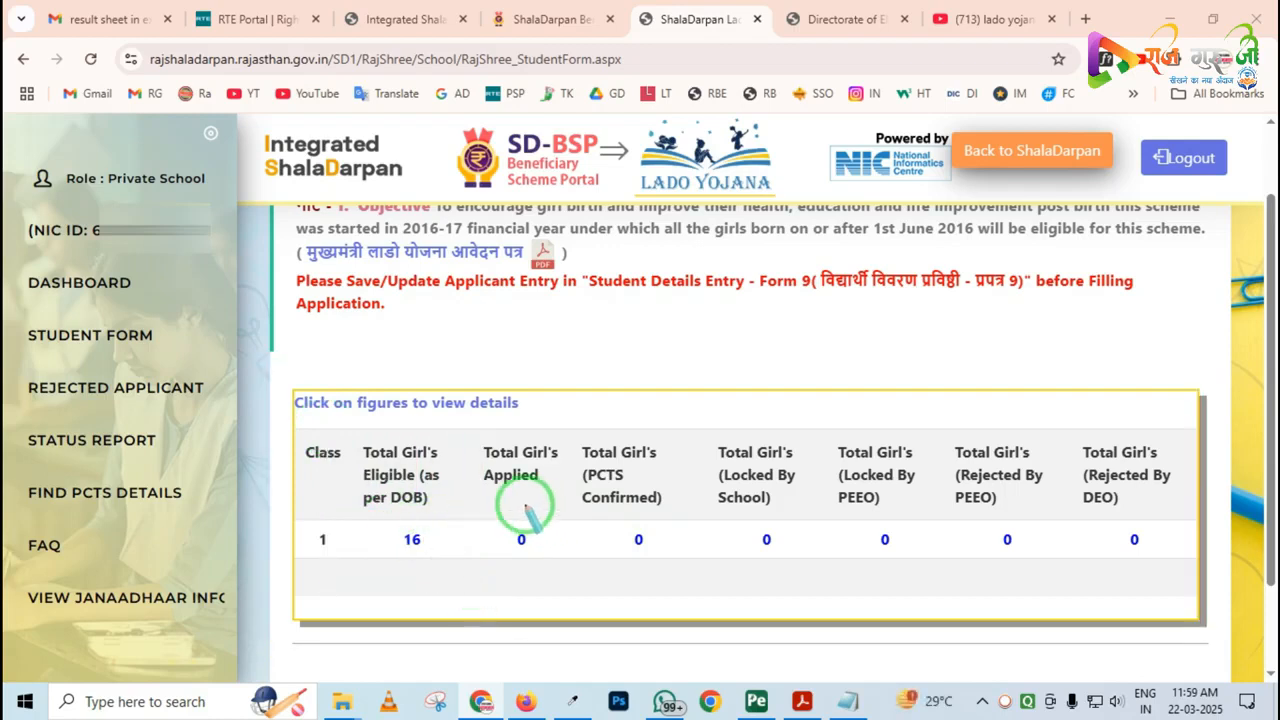
mouse_move(458, 434)
left_mouse_down()
mouse_move(528, 562)
mouse_move(628, 598)
left_mouse_up()
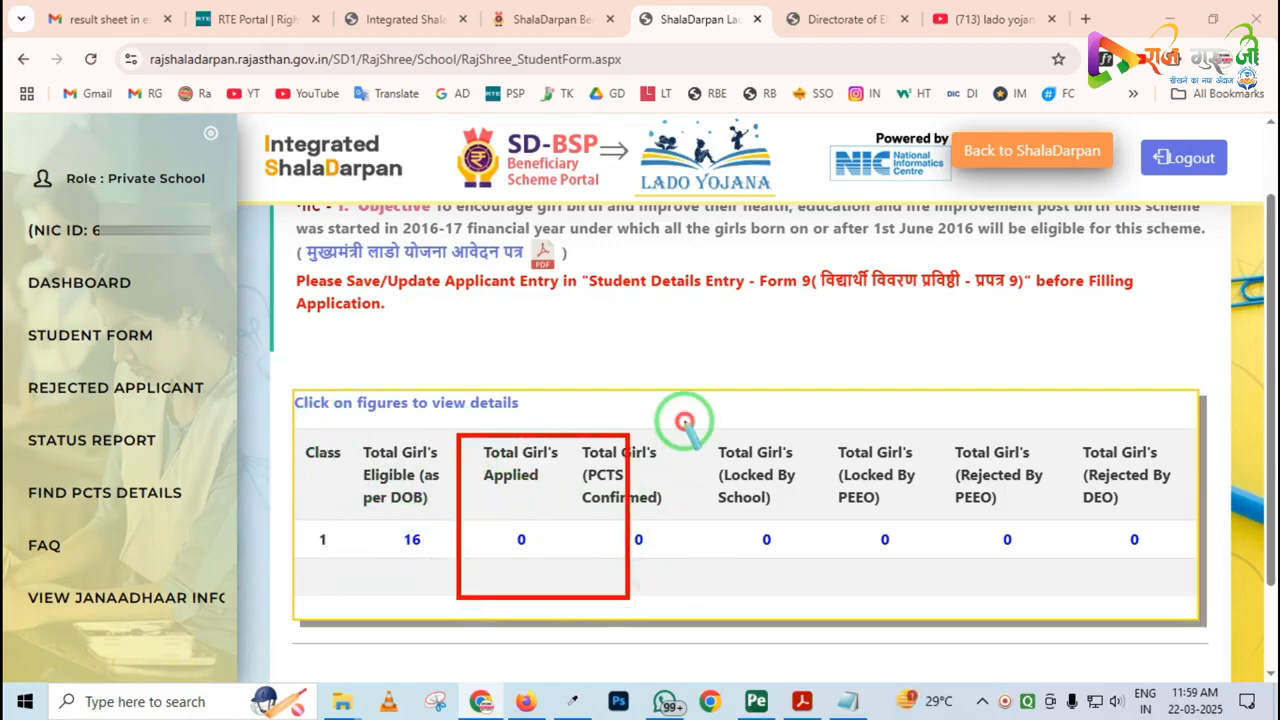
left_click_drag(684, 421, 804, 590)
left_click_drag(836, 452, 1138, 598)
right_click(691, 543)
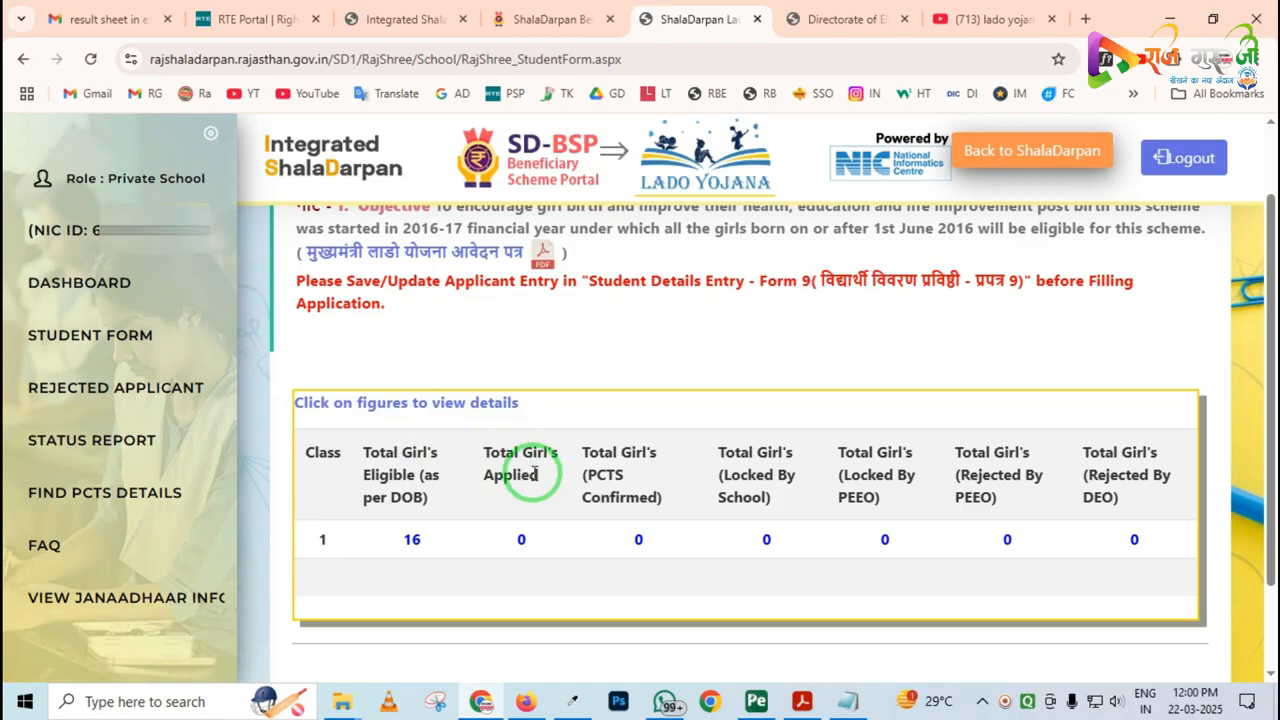
View the YouTube results for "lado yojana rajguruji" and return to the Lado Yojana student form
left_click(975, 19)
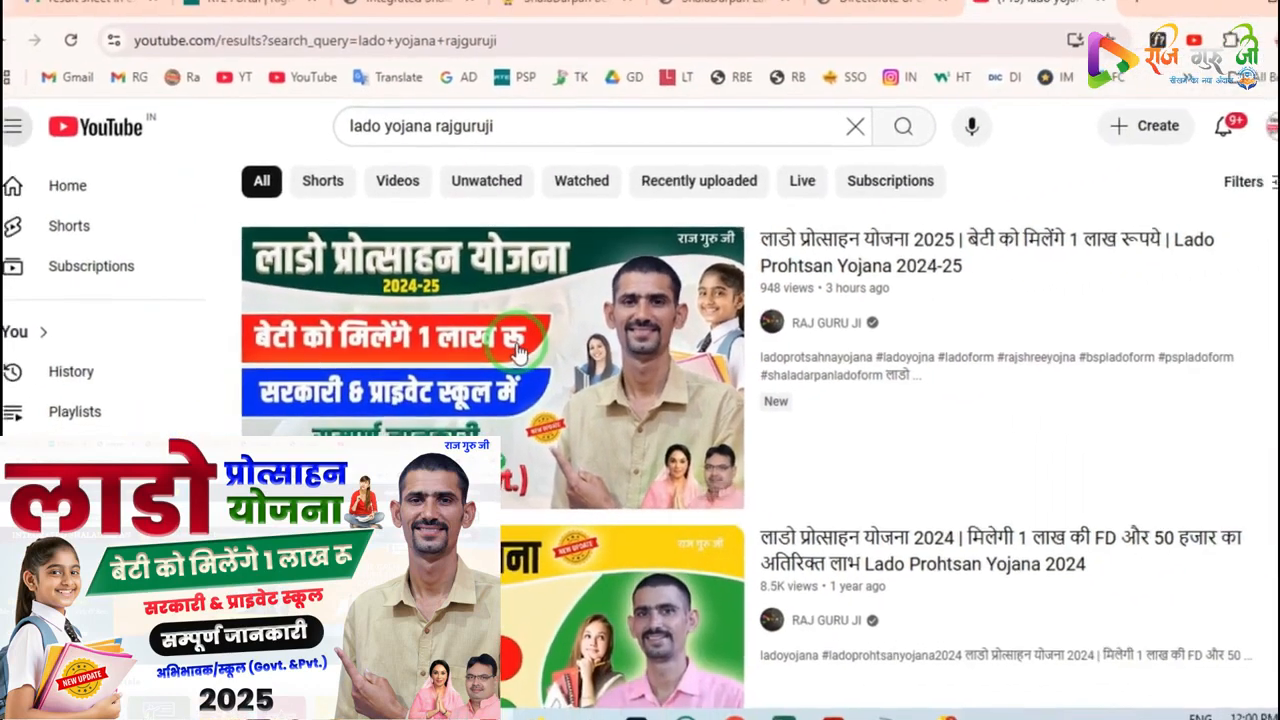
mouse_move(601, 343)
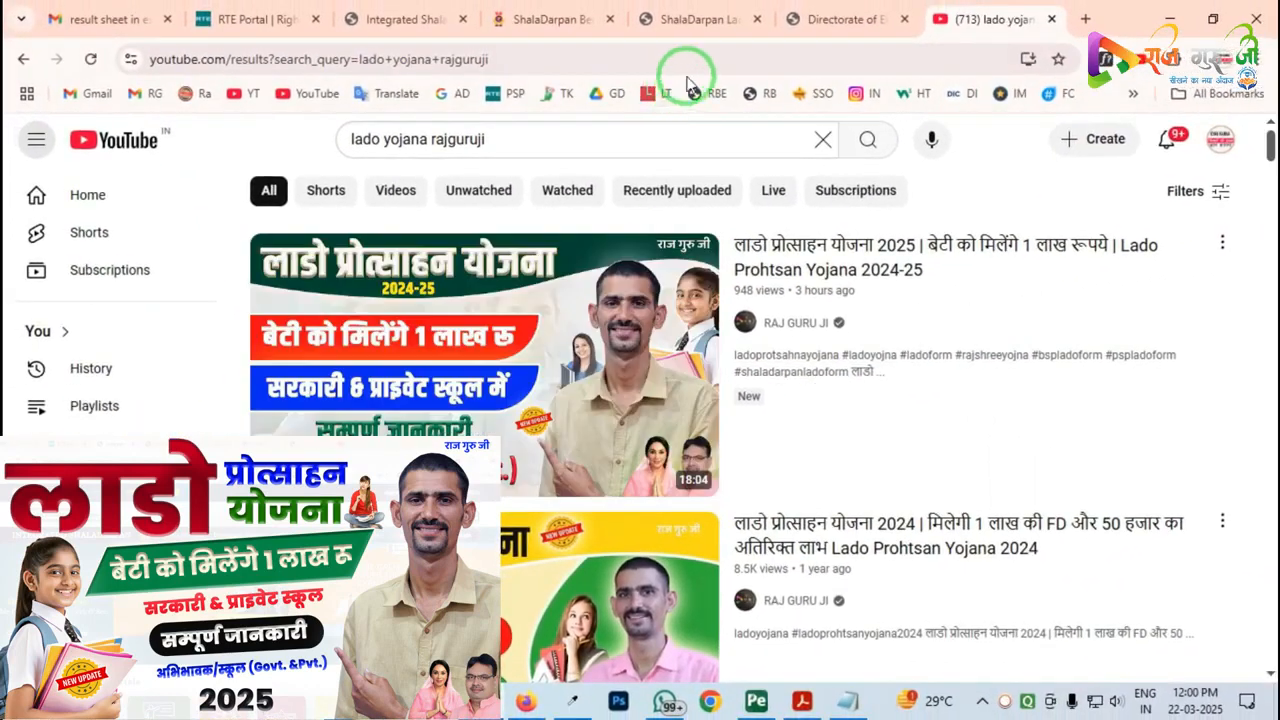
left_click(705, 20)
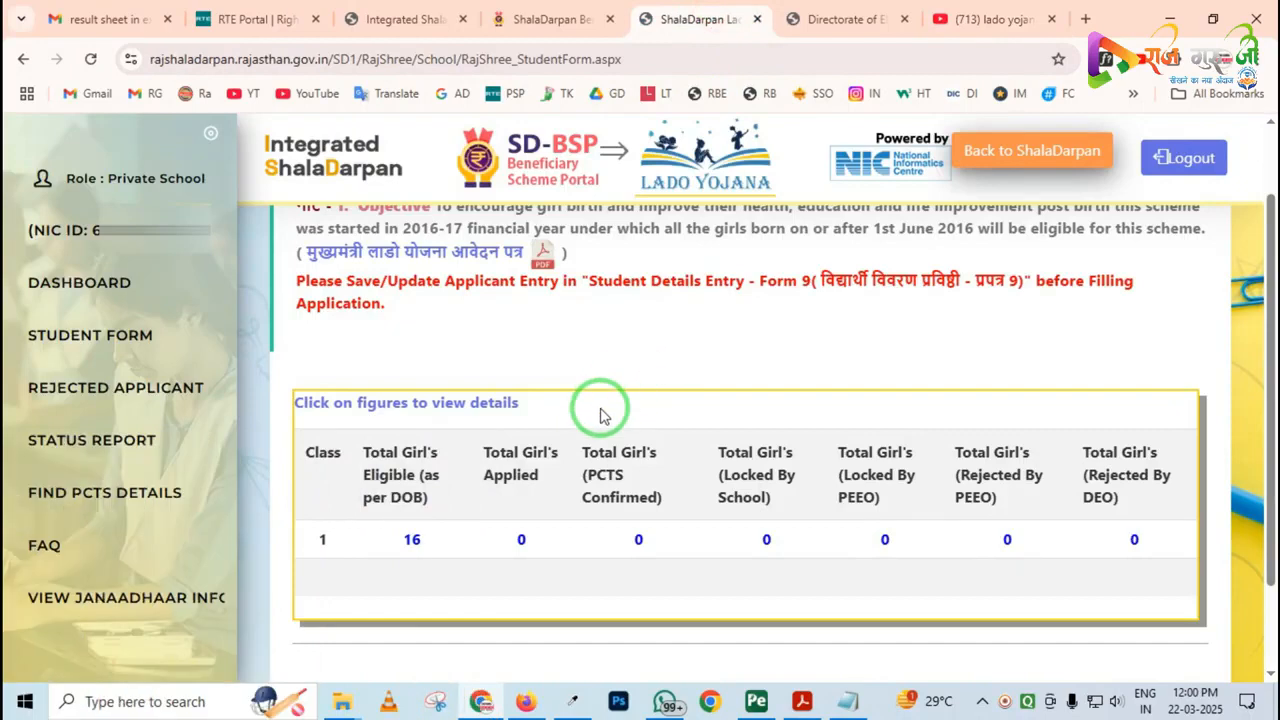
Read the note above the summary table about updating Student Details Entry - Form 9 before filling the application
scroll(601, 415, "up", 1)
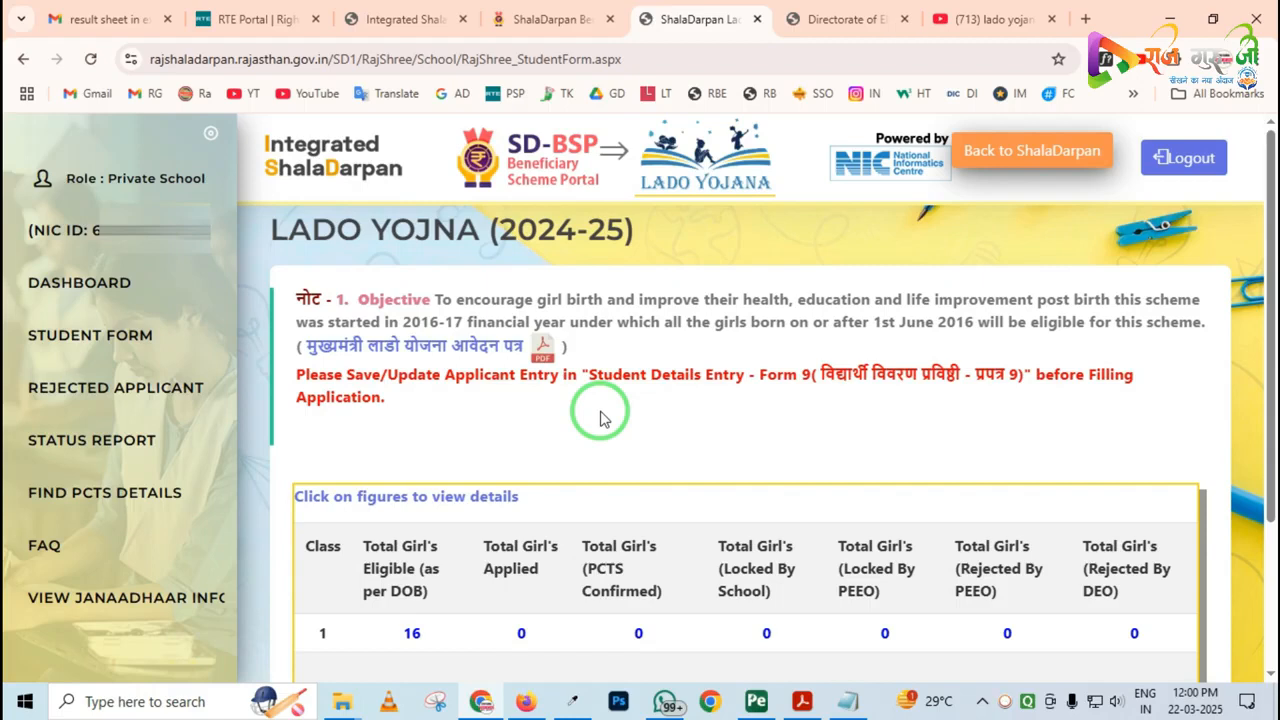
mouse_move(600, 325)
left_mouse_down()
mouse_move(660, 385)
mouse_move(1130, 447)
left_mouse_up()
key("ctrl+z")
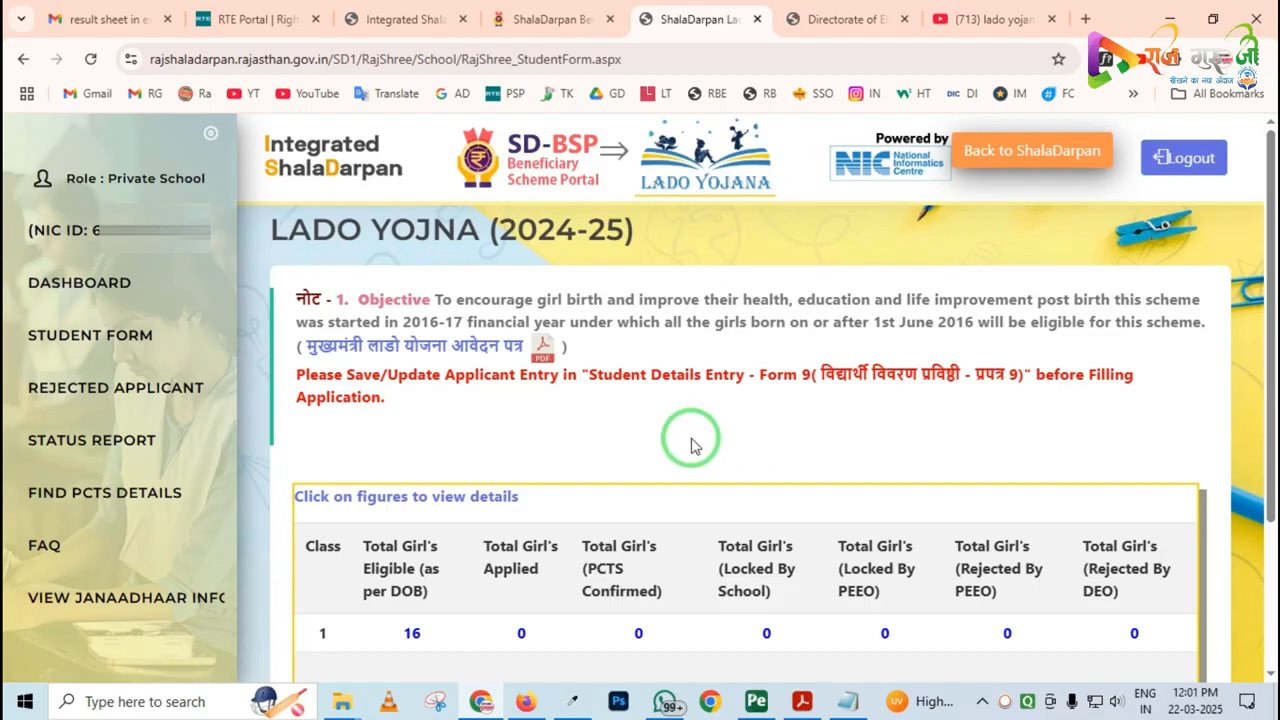
Switch to the Private School portal, open the student details entry Form 9 and list class First students for 2024-25
left_click(838, 20)
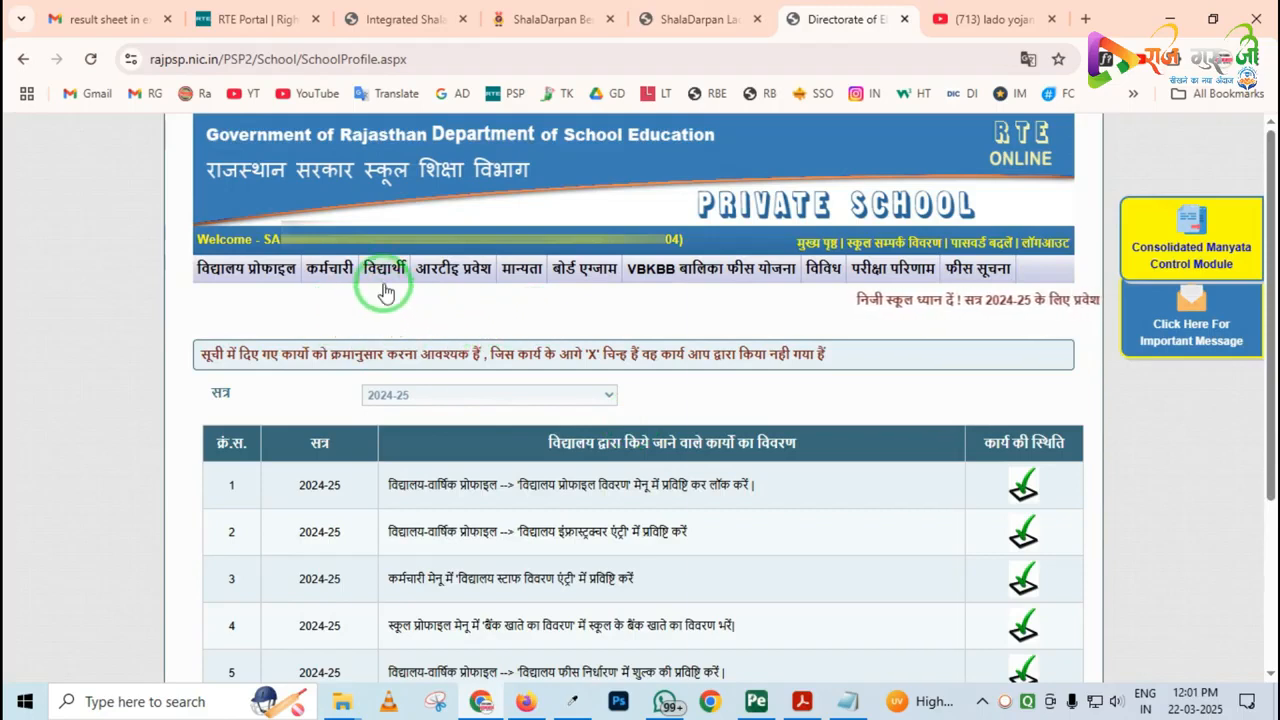
mouse_move(382, 282)
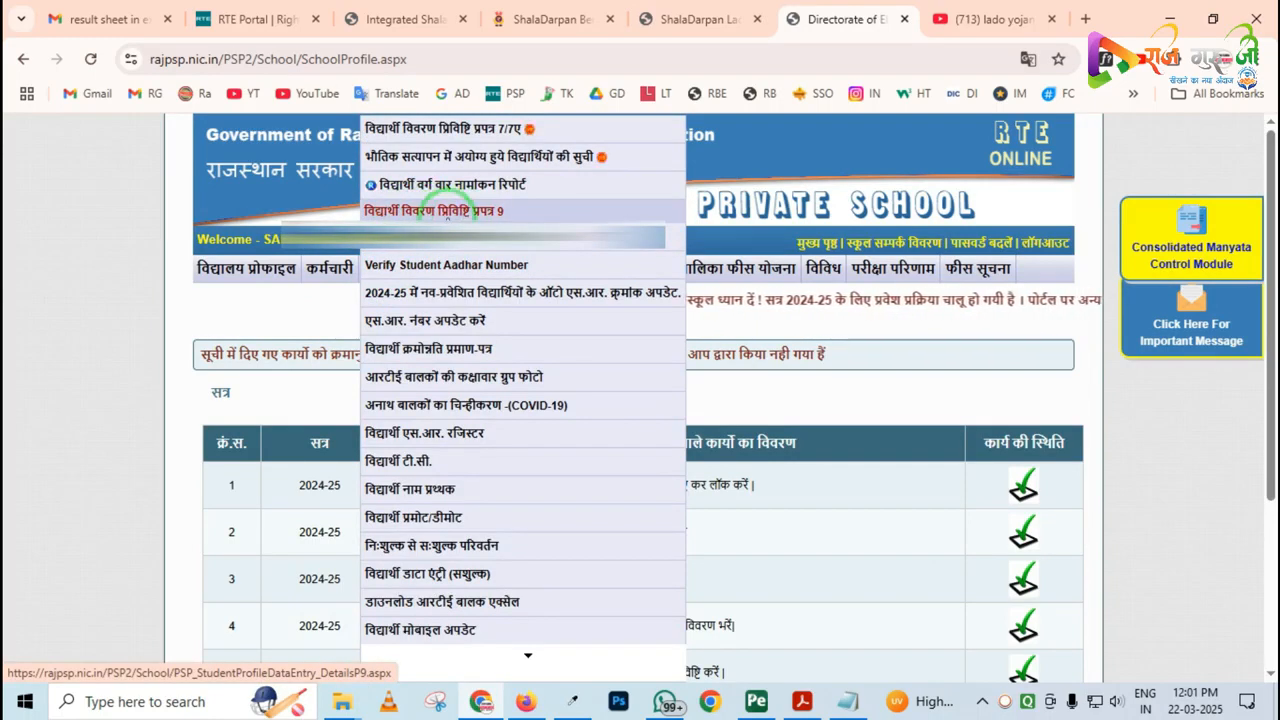
left_click(445, 212)
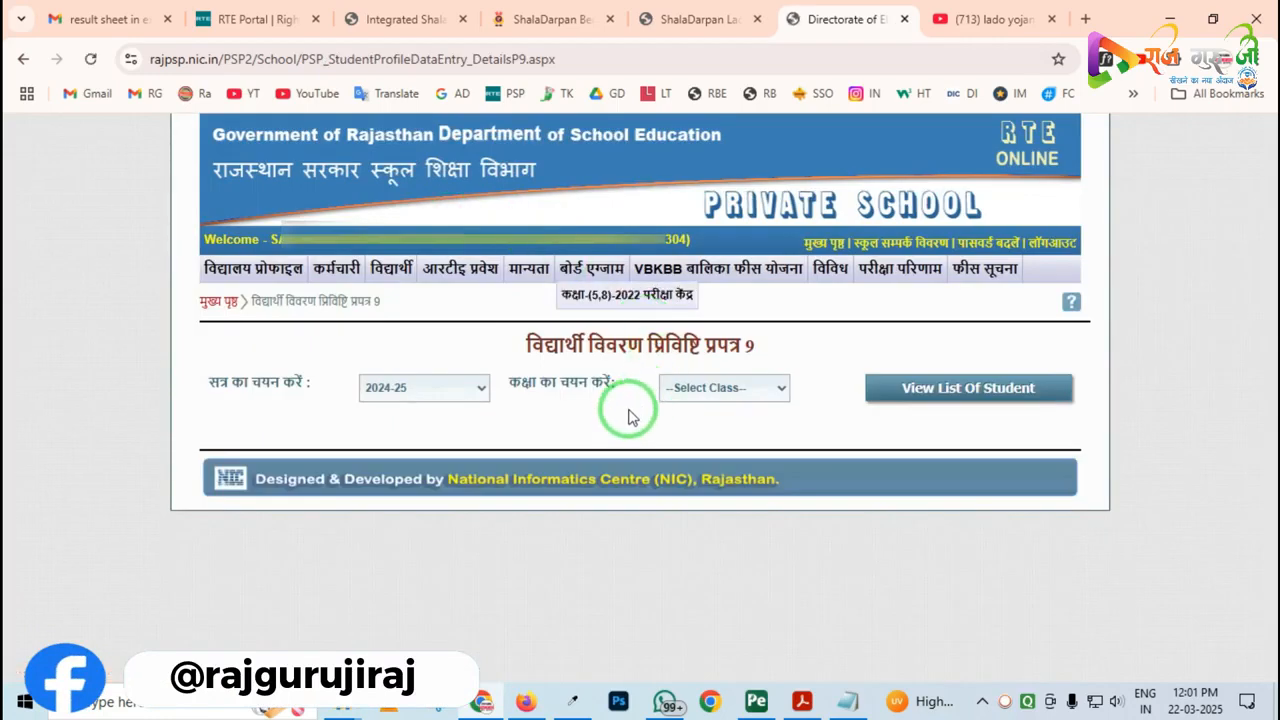
left_click(704, 388)
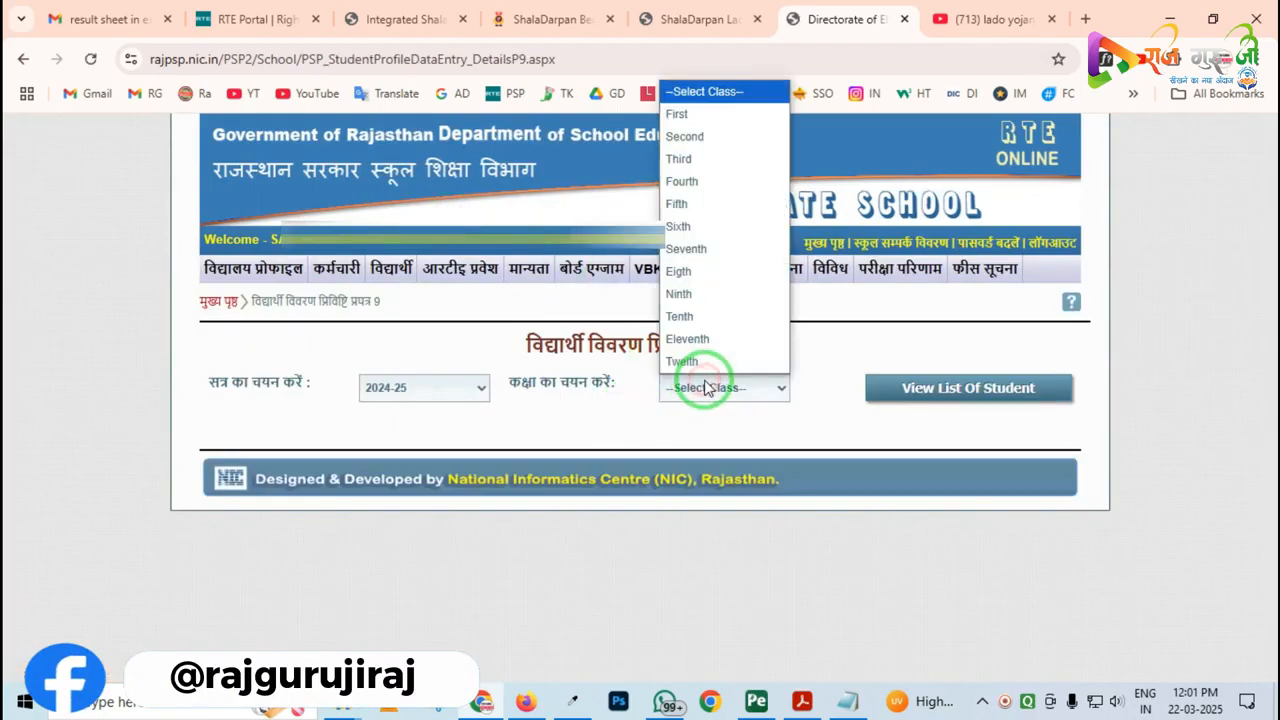
left_click(704, 115)
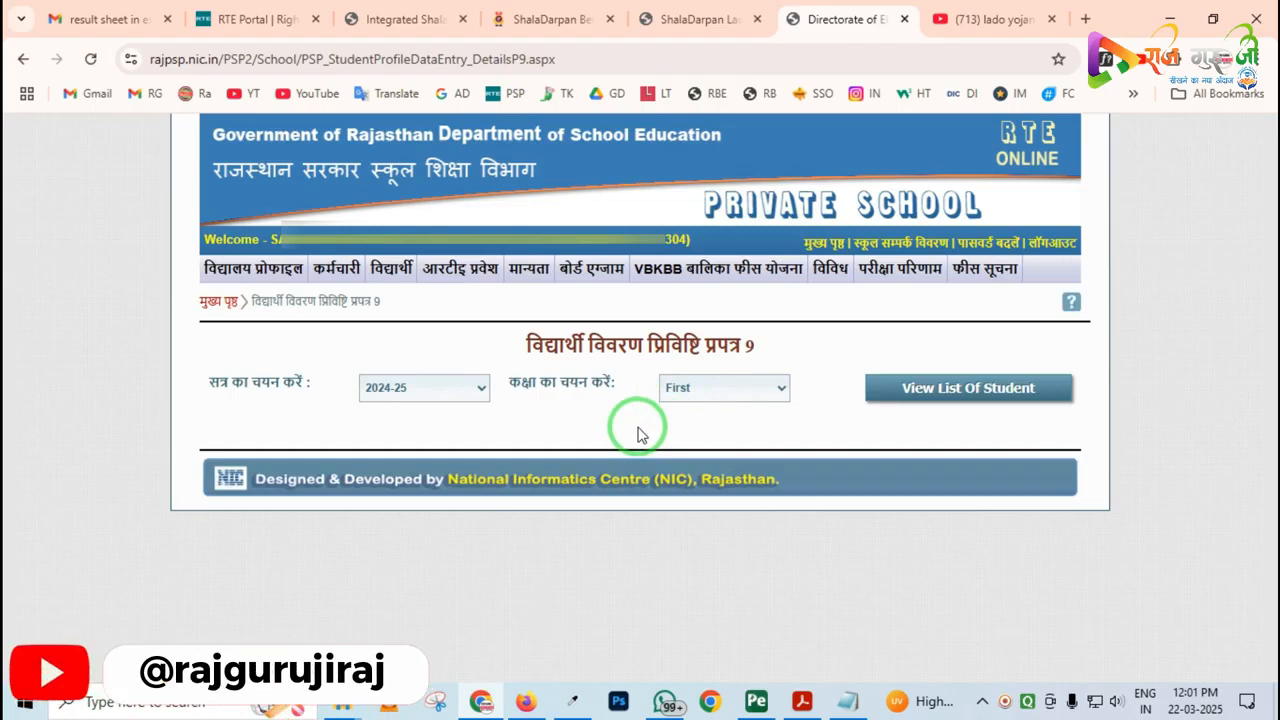
left_click(940, 398)
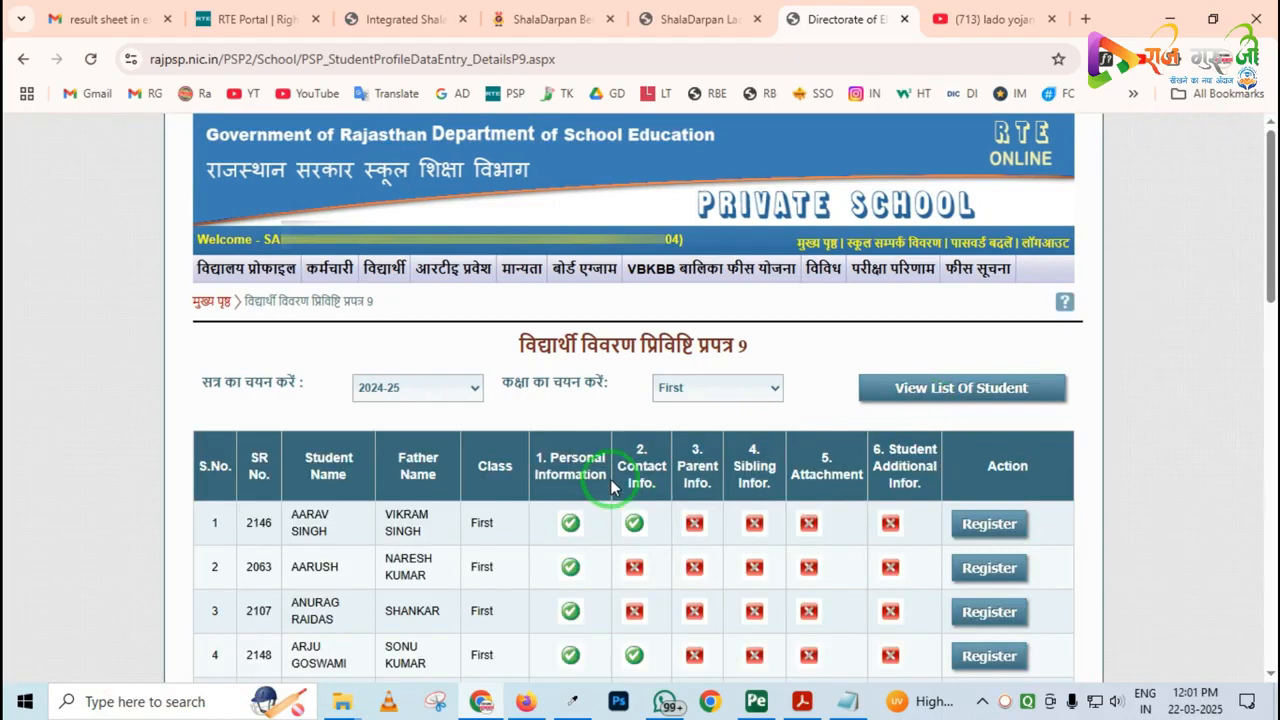
Review the six information status columns in the student list and open the first student's registration record
scroll(612, 485, "down", 3)
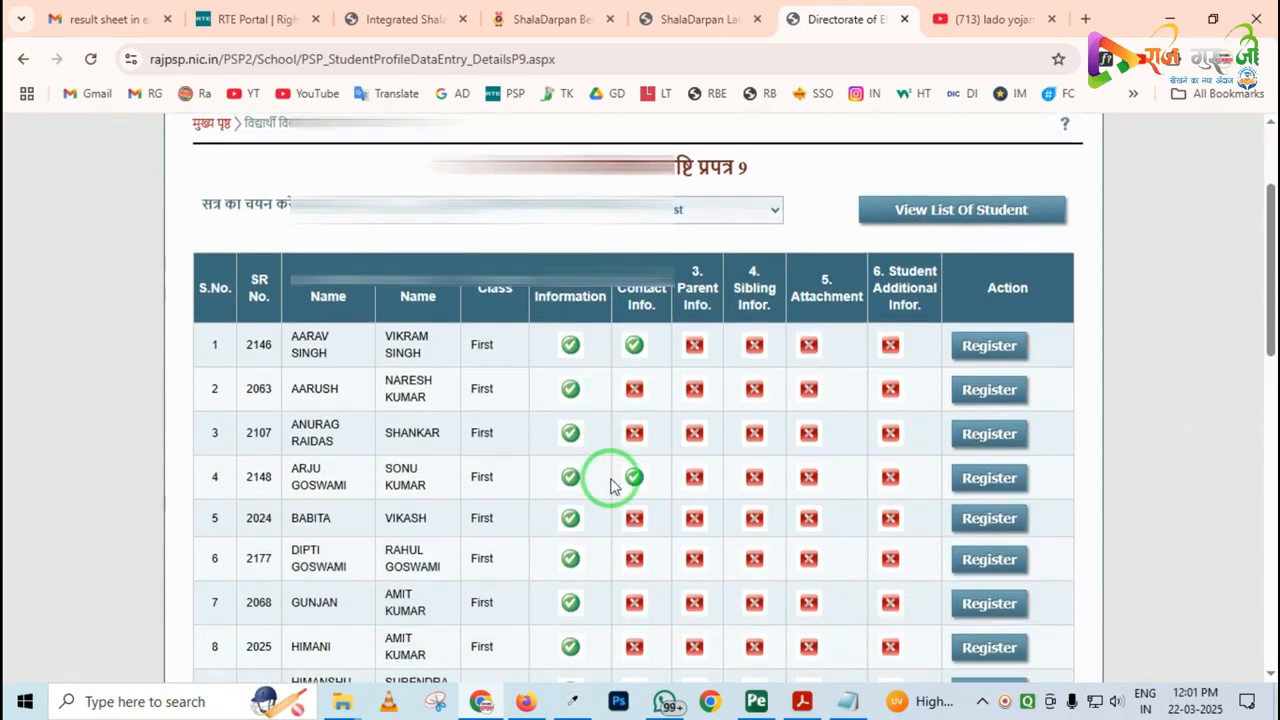
scroll(612, 485, "up", 1)
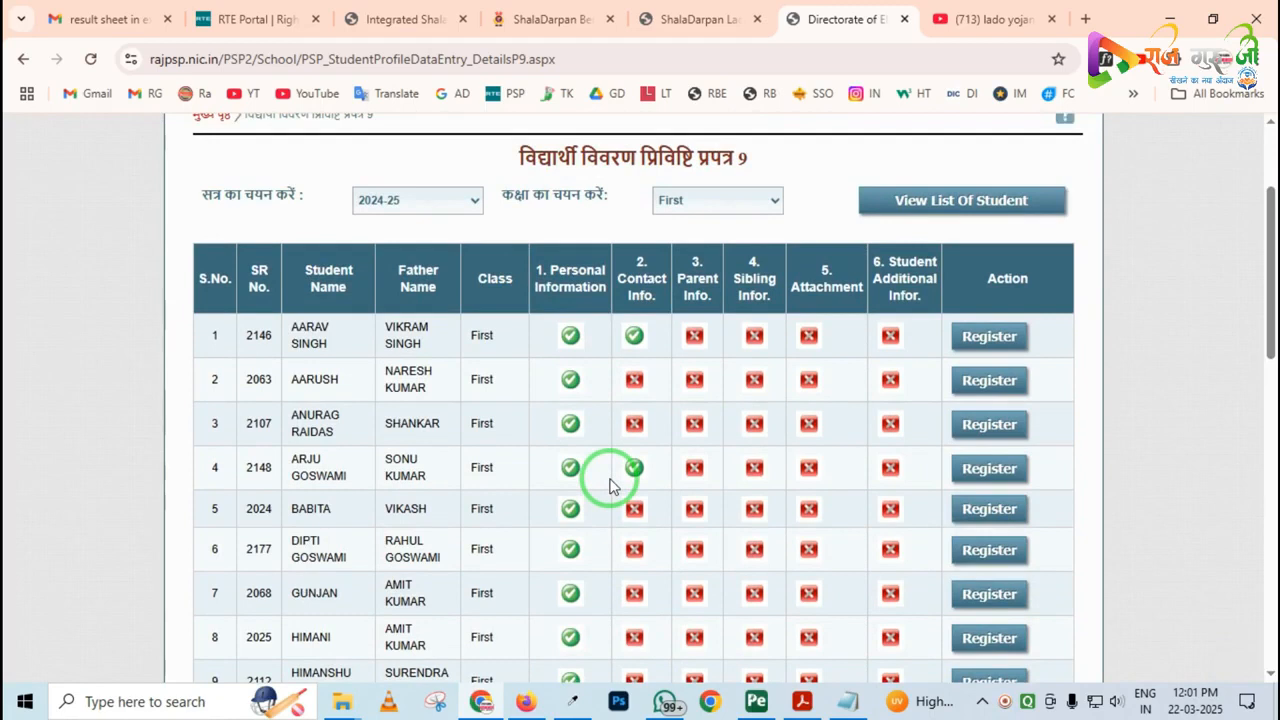
mouse_move(516, 244)
left_mouse_down()
mouse_move(594, 371)
mouse_move(850, 510)
mouse_move(957, 634)
left_mouse_up()
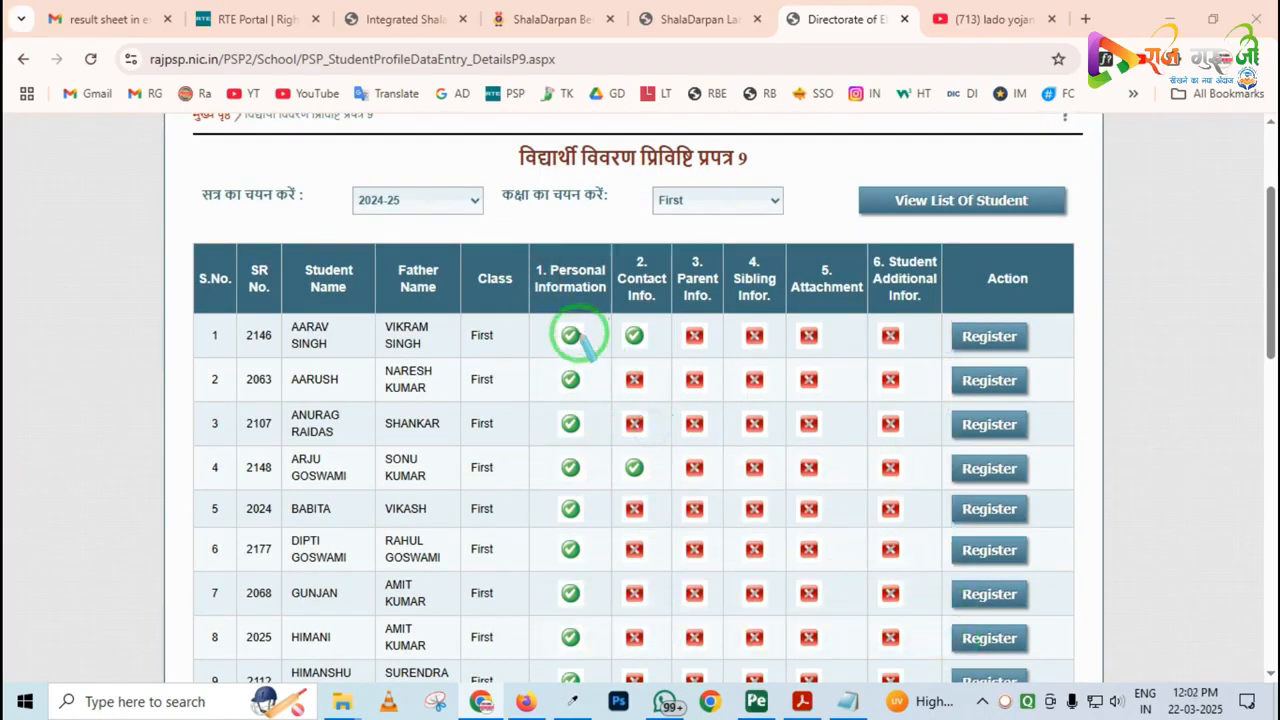
mouse_move(545, 314)
left_mouse_down()
mouse_move(582, 375)
mouse_move(582, 362)
left_mouse_up()
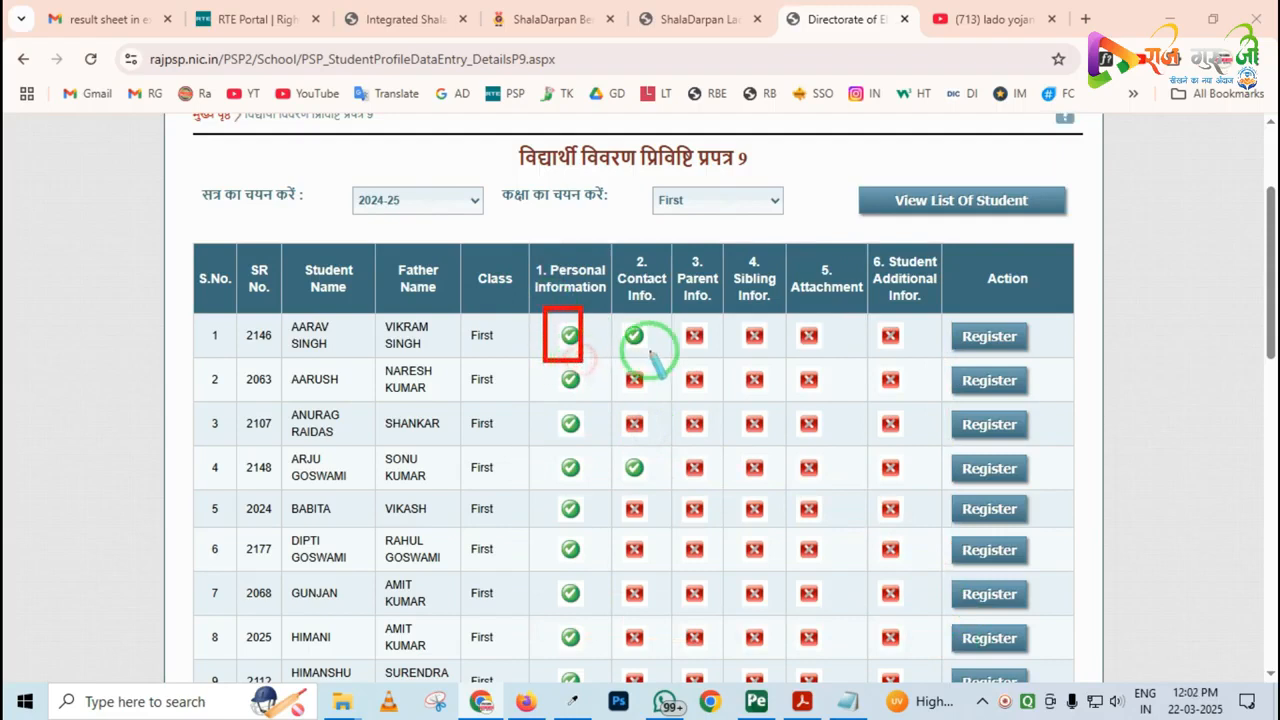
mouse_move(665, 310)
left_mouse_down()
mouse_move(751, 354)
mouse_move(897, 358)
left_mouse_up()
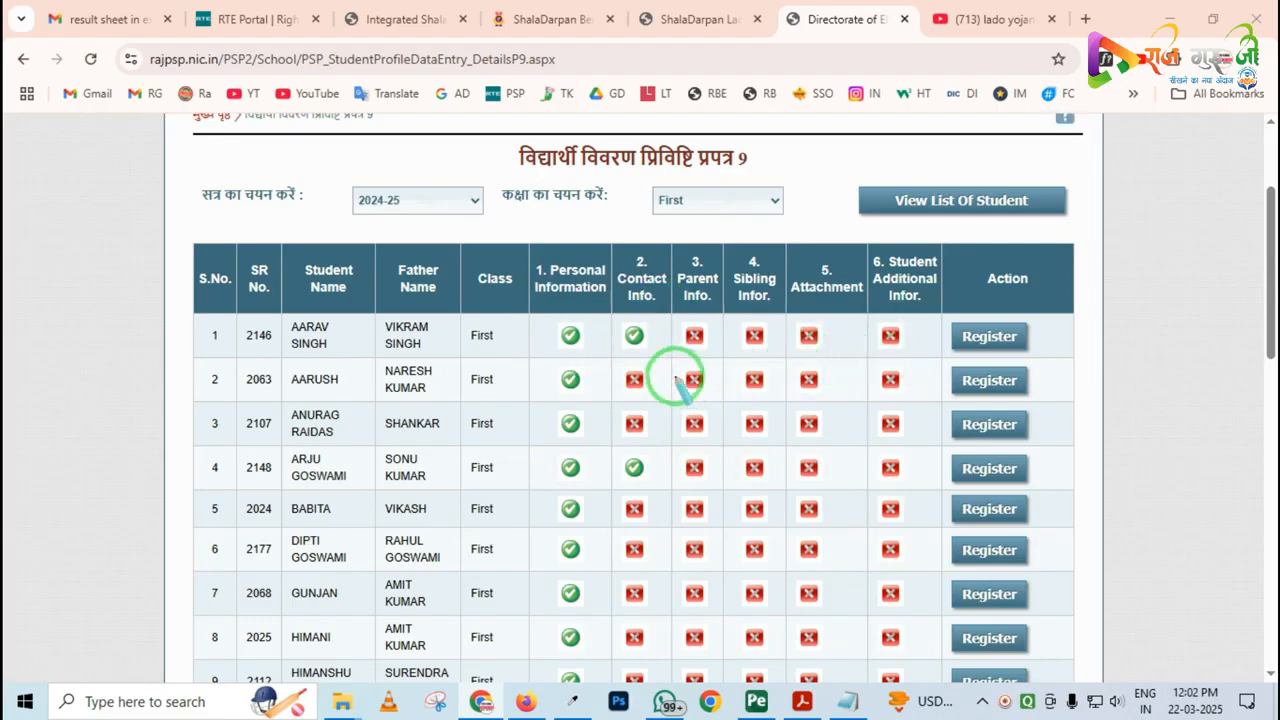
left_click(988, 338)
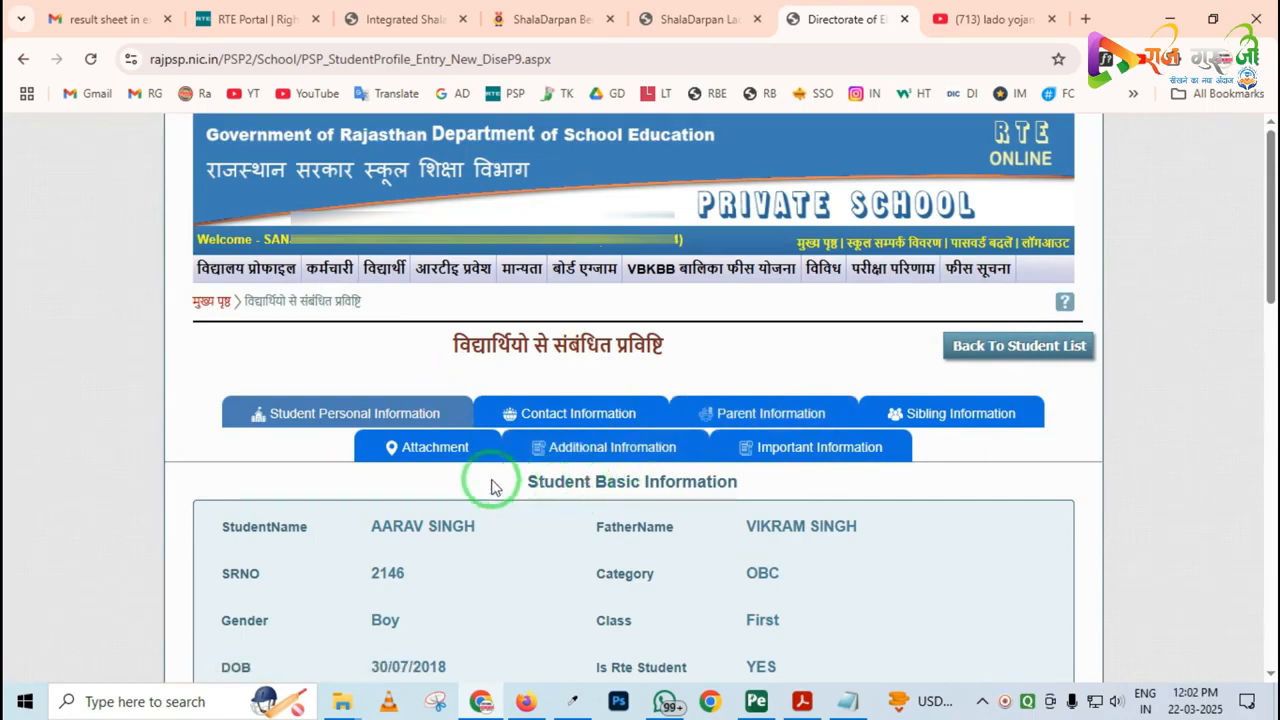
Review the first student's record sections, basic details and the personal information fields down to Co Curricular Activities
mouse_move(211, 343)
left_mouse_down()
mouse_move(568, 492)
mouse_move(932, 508)
left_mouse_up()
key("Escape")
scroll(623, 475, "down", 2)
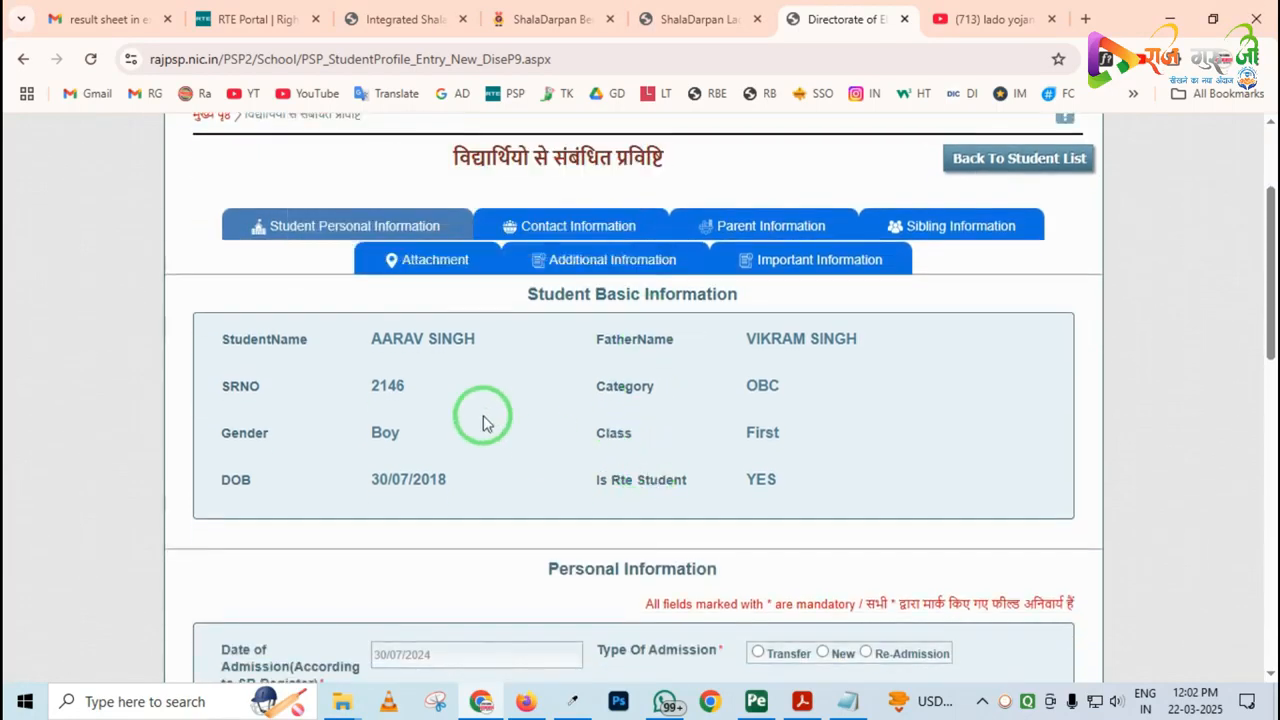
scroll(557, 277, "down", 4)
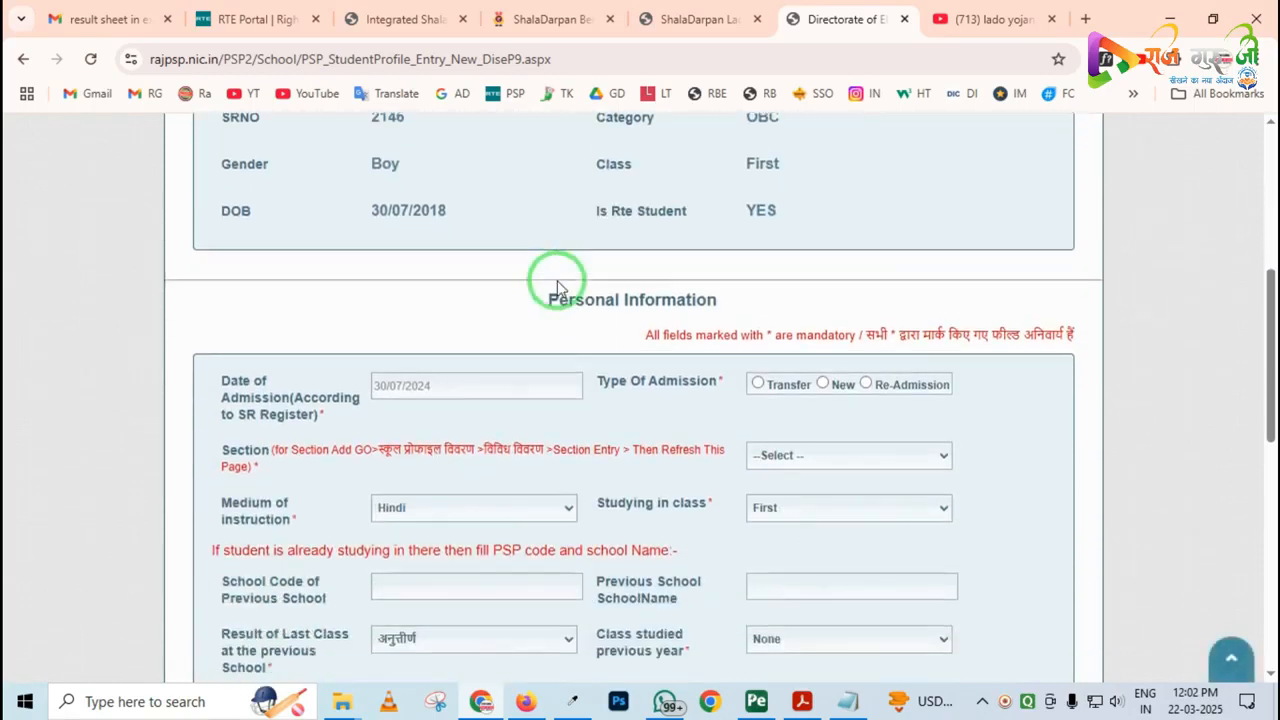
scroll(445, 380, "down", 2)
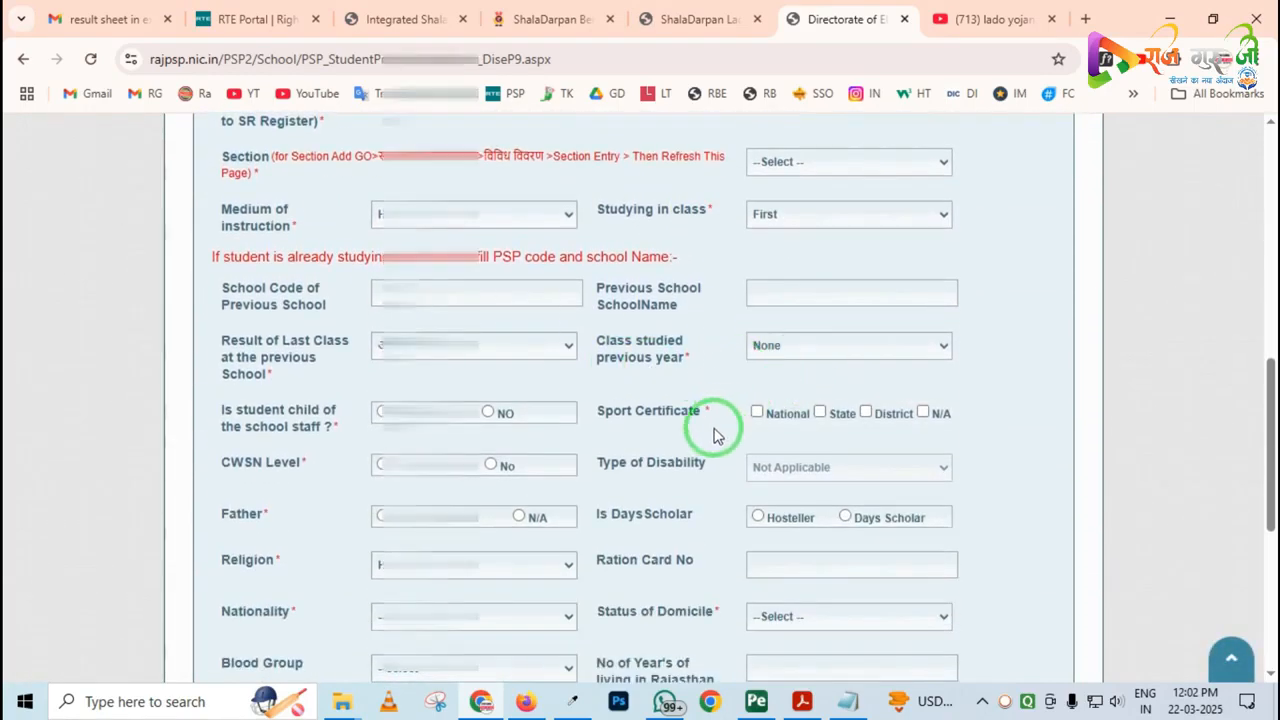
scroll(712, 425, "down", 2)
scroll(707, 442, "down", 2)
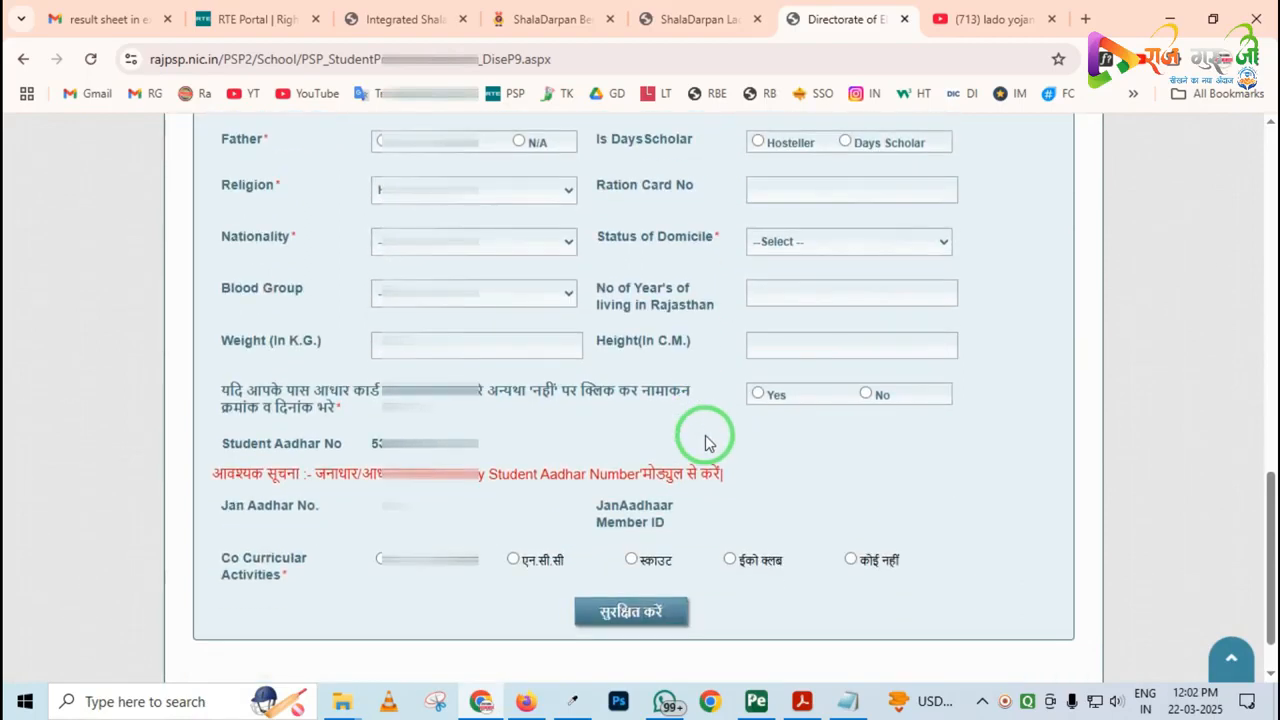
scroll(705, 441, "up", 10)
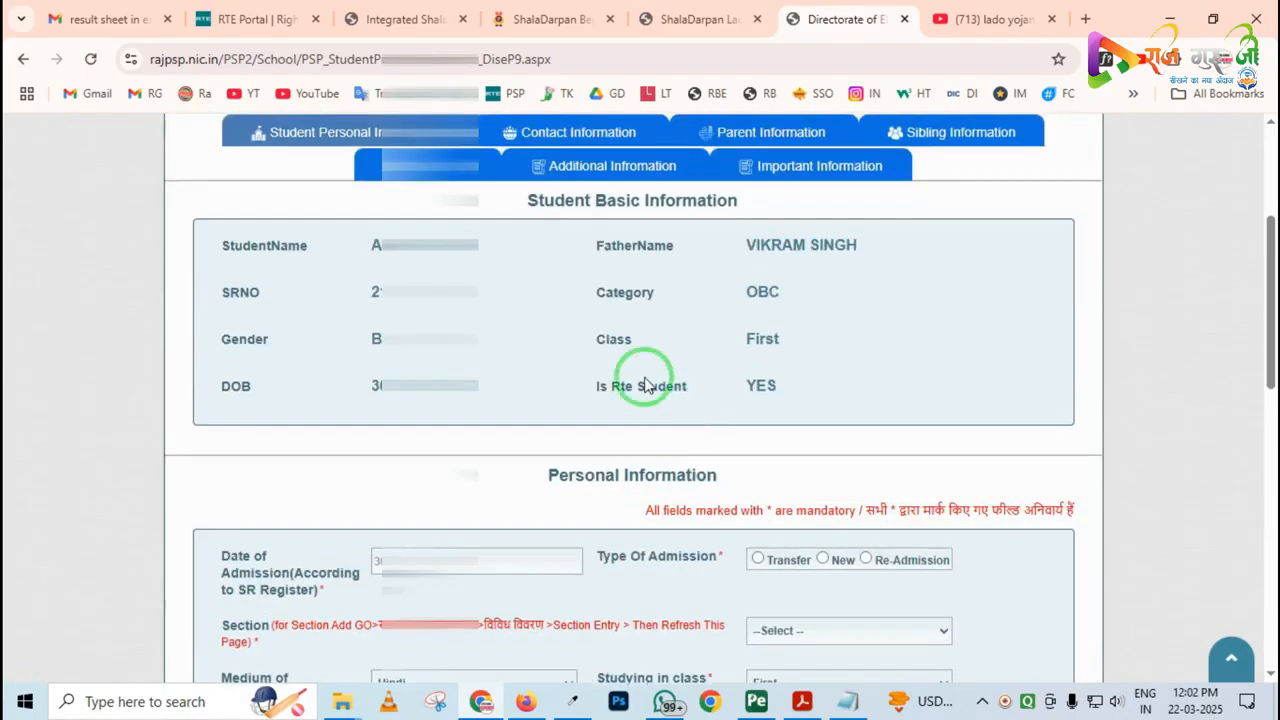
scroll(645, 385, "up", 1)
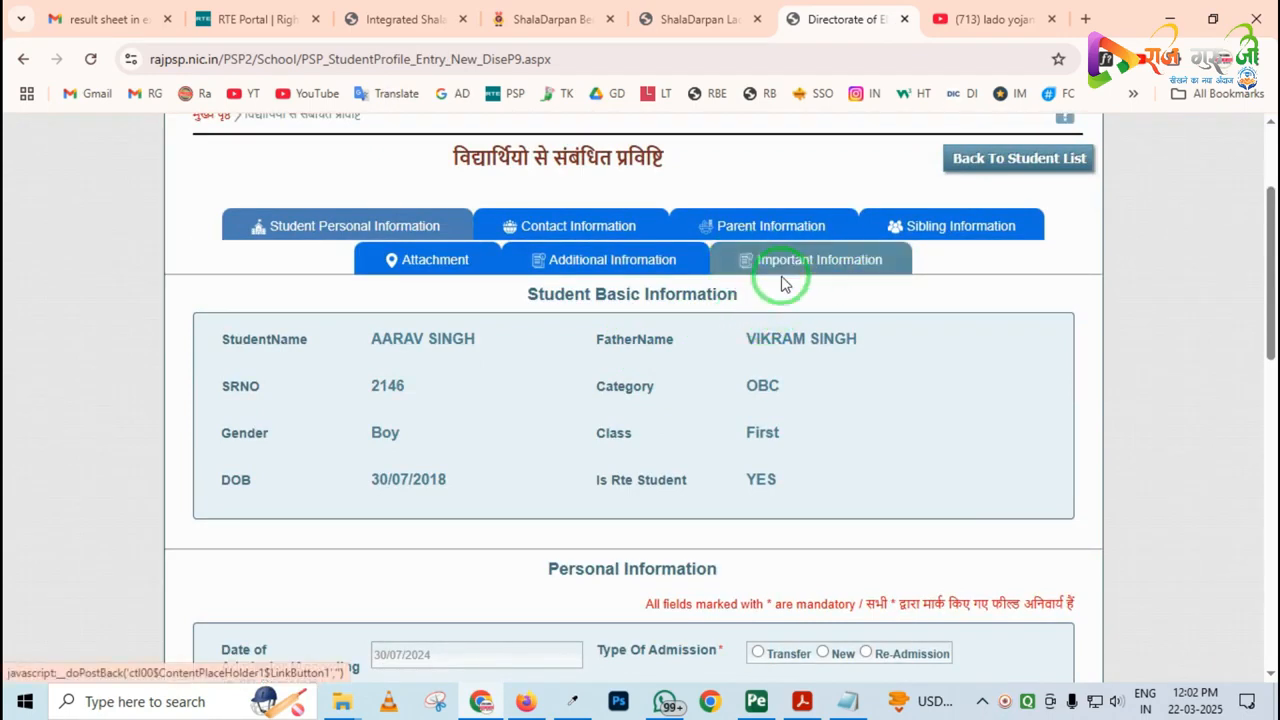
Open the Important Information section of the student record and look through its entry categories, such as PCTS Card, BPL Card and EWS Card
left_click_drag(714, 237, 918, 305)
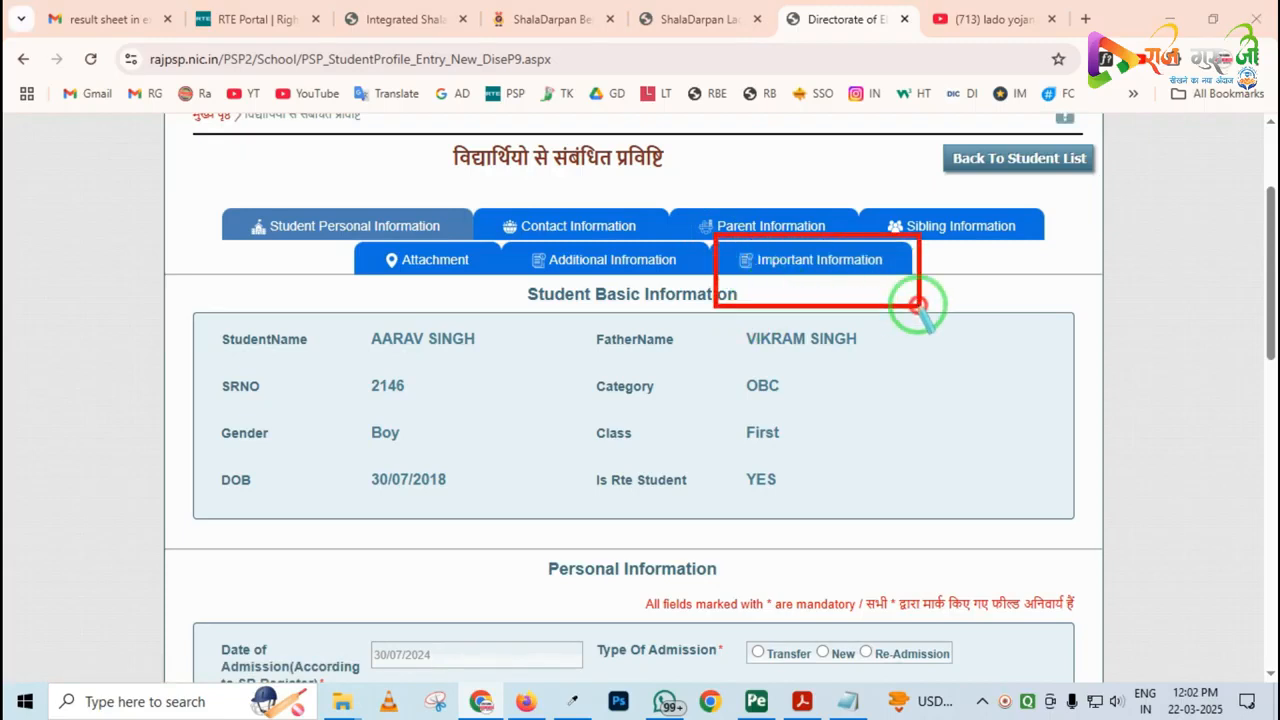
left_click(785, 268)
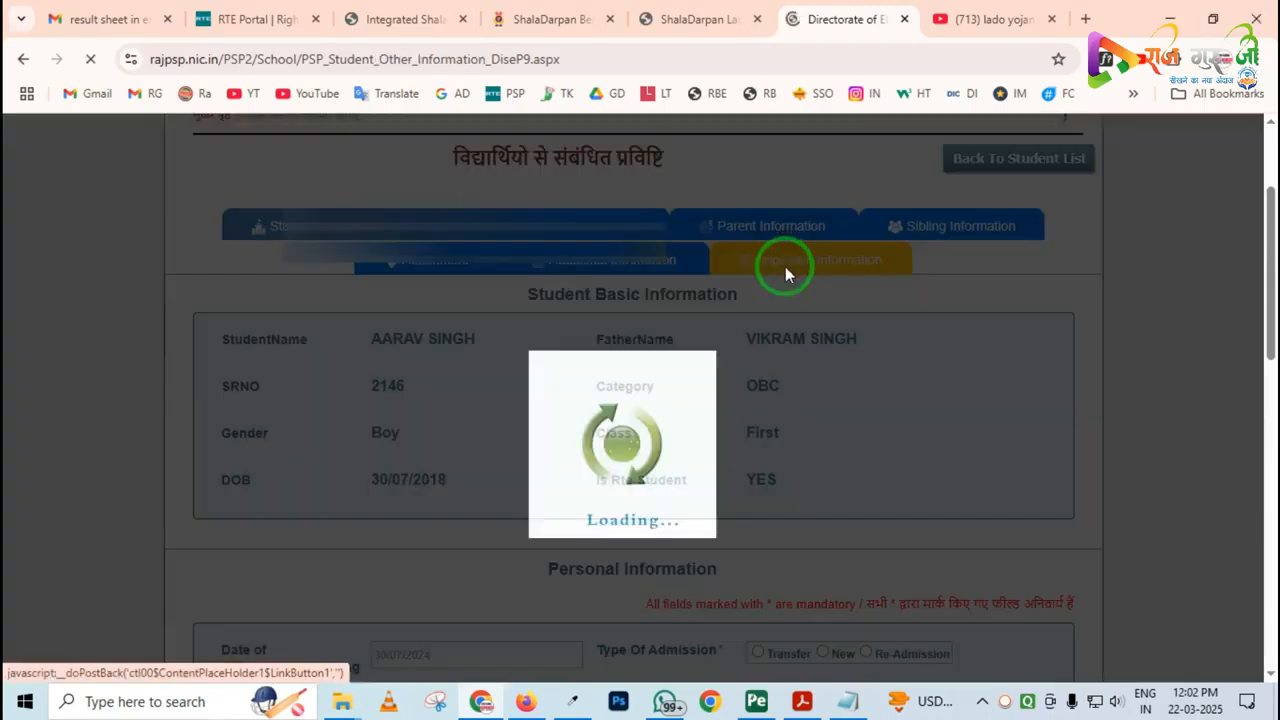
scroll(532, 384, "down", 3)
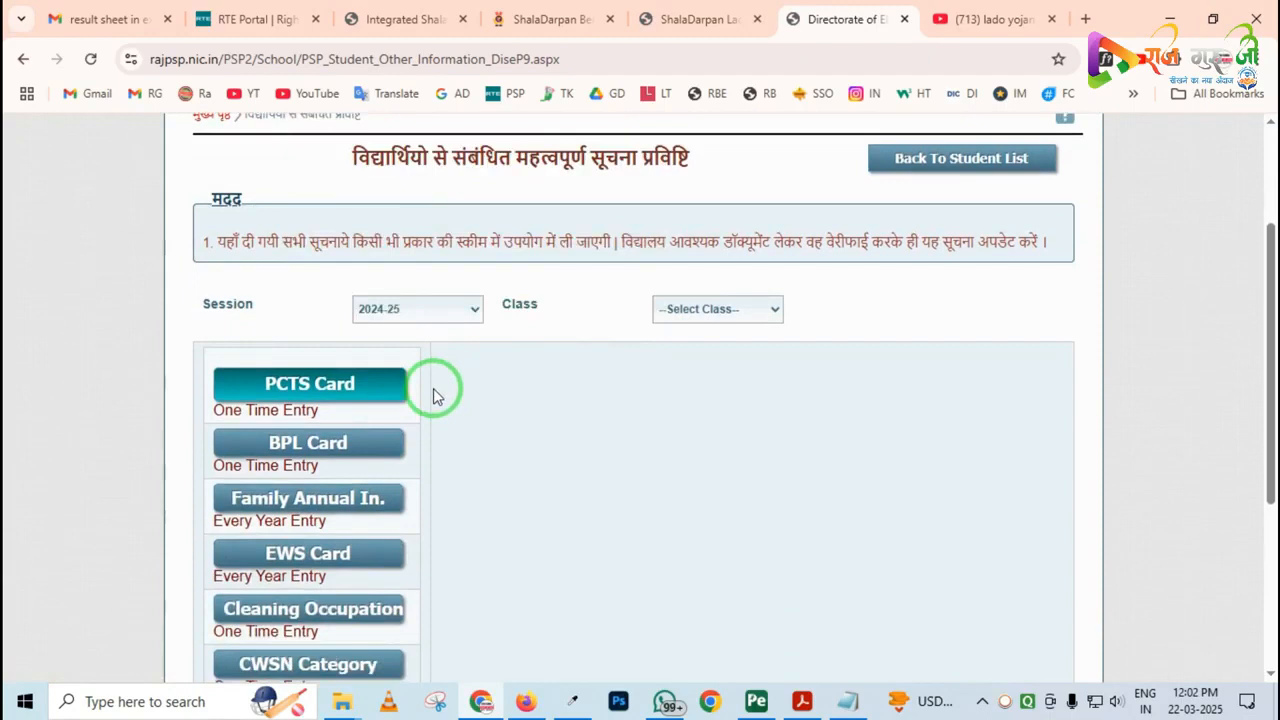
scroll(348, 419, "down", 1)
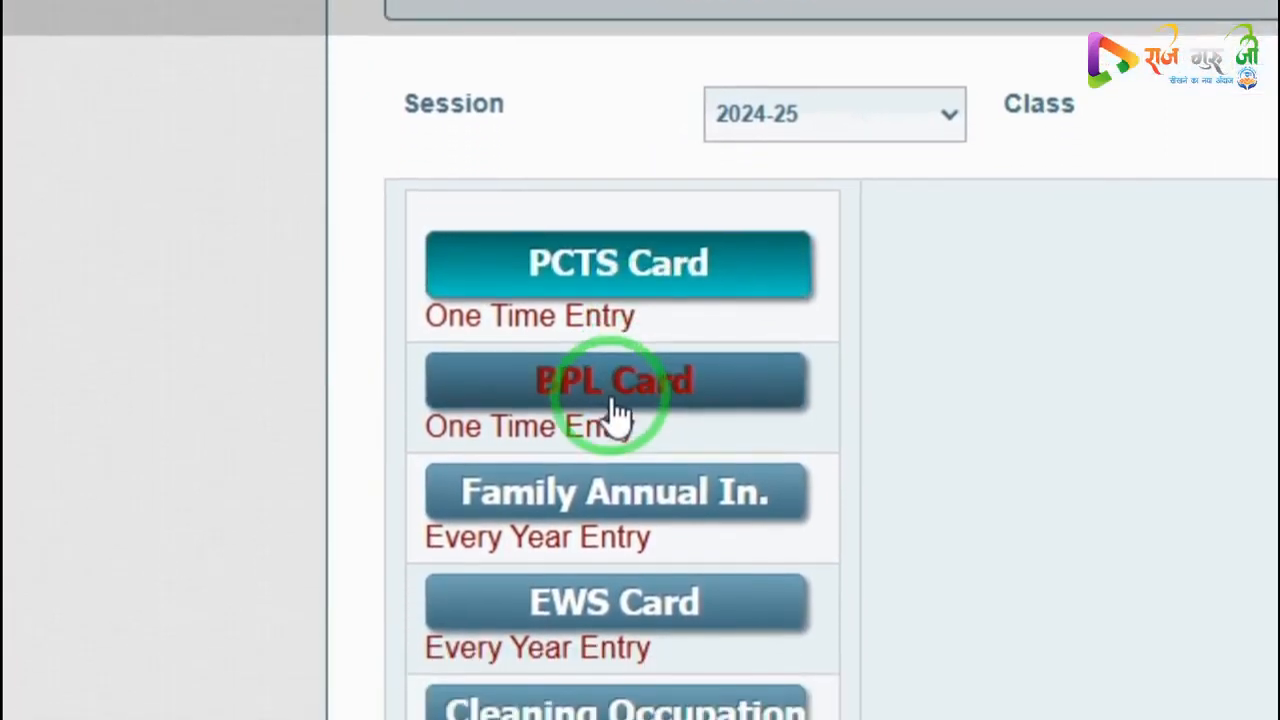
scroll(617, 383, "down", 2)
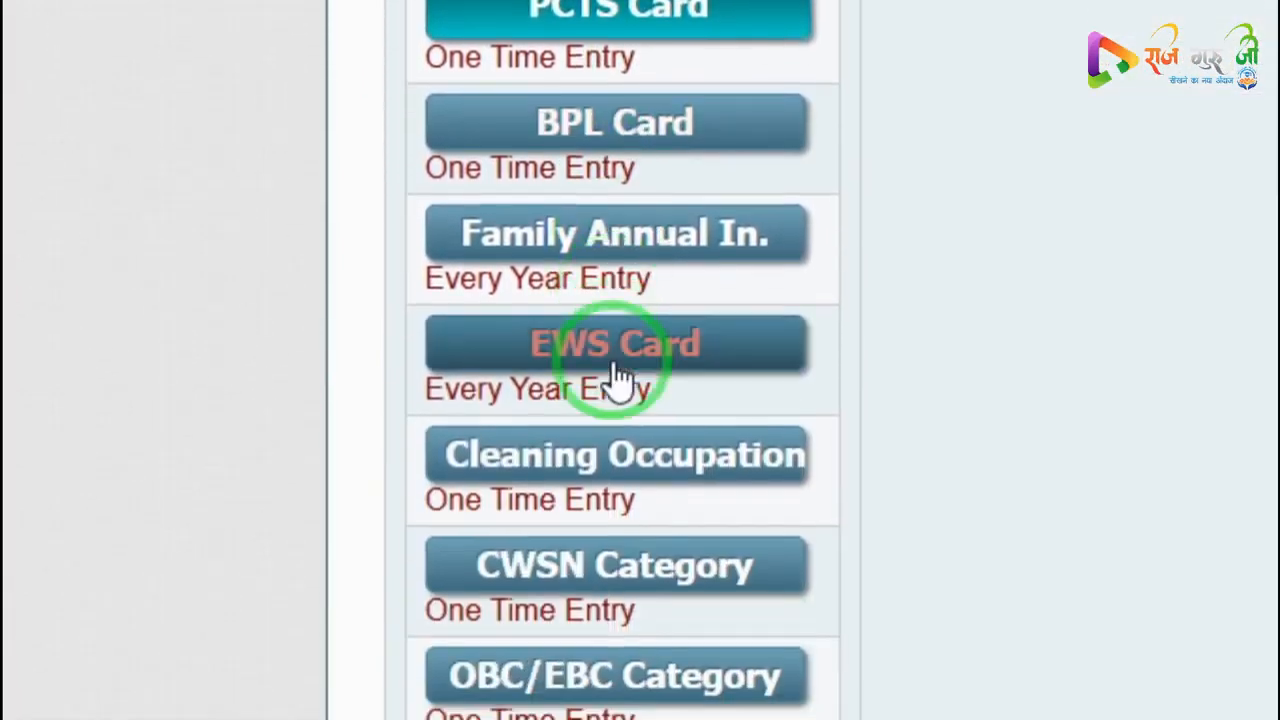
scroll(620, 378, "down", 2)
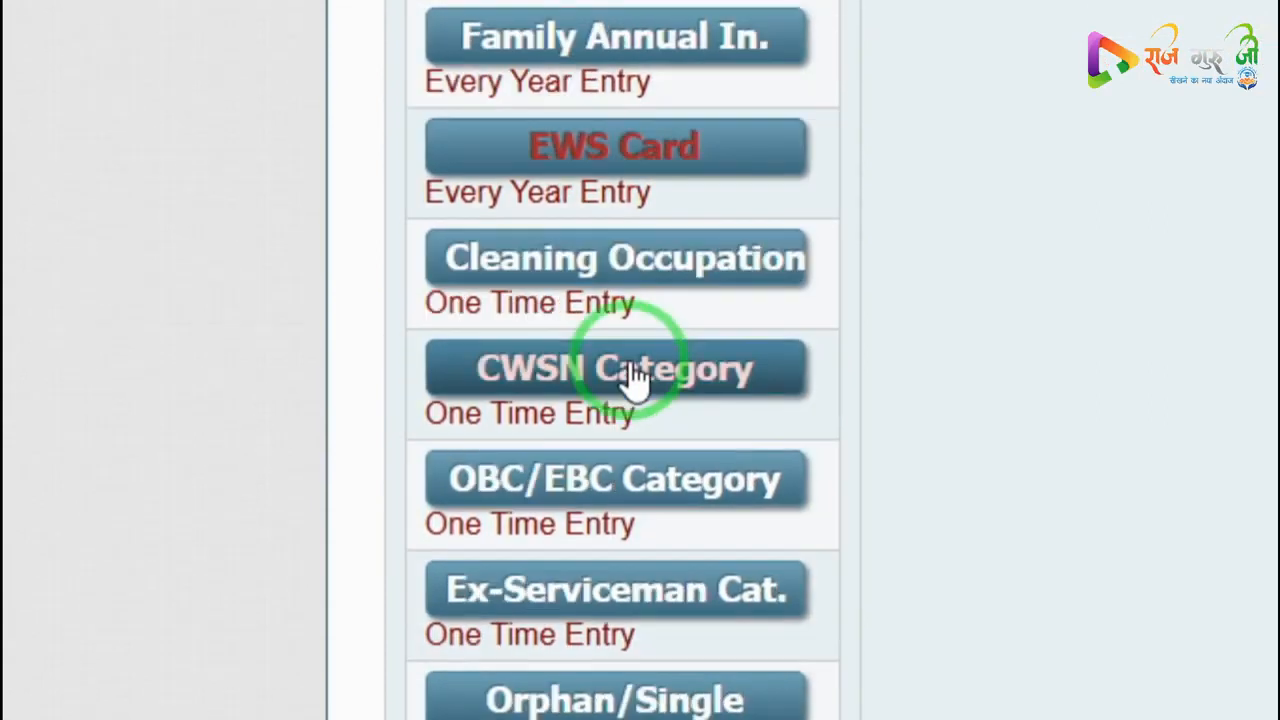
scroll(640, 380, "up", 3)
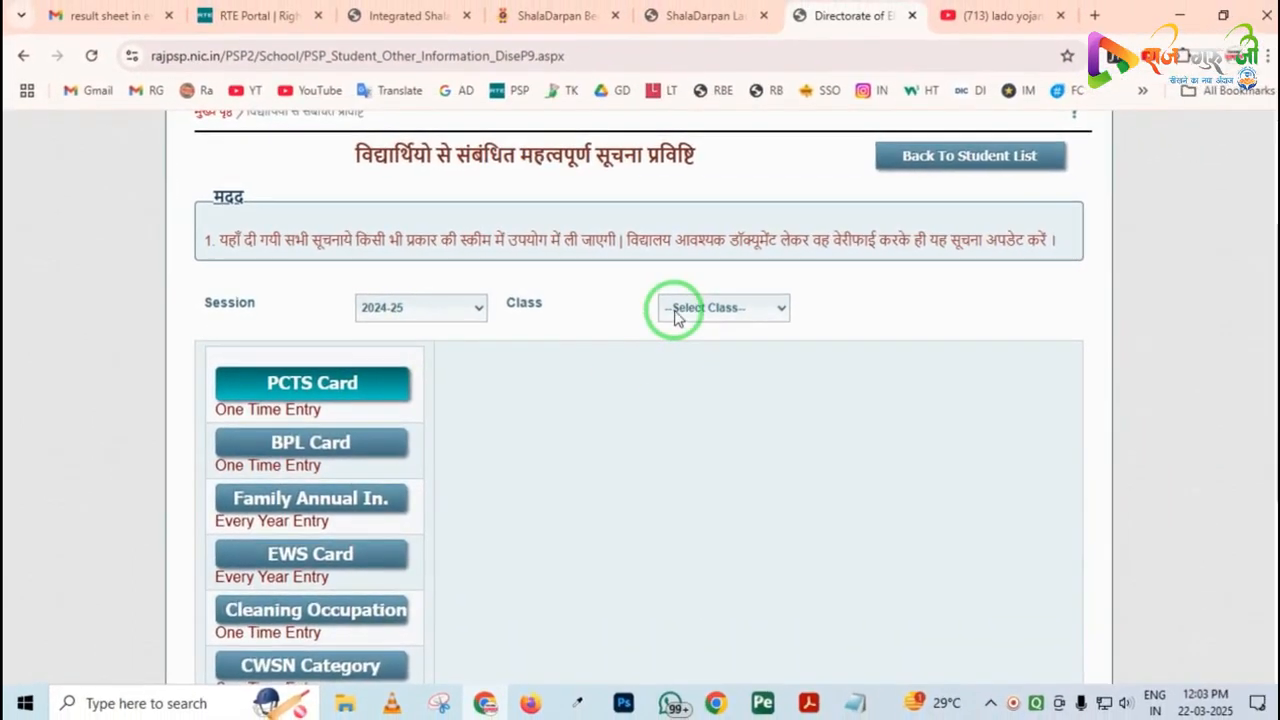
Choose class First for session 2024-25 and list its students' PCTS Card entries
left_click(705, 400)
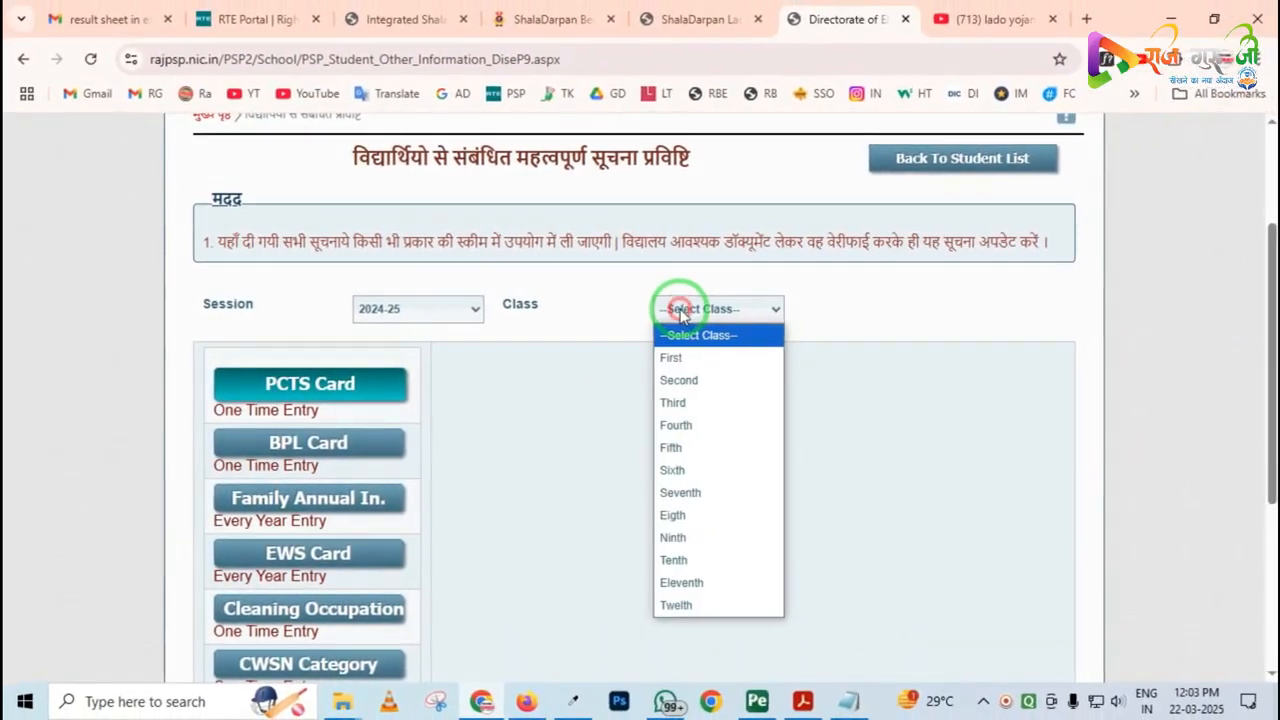
left_click(693, 362)
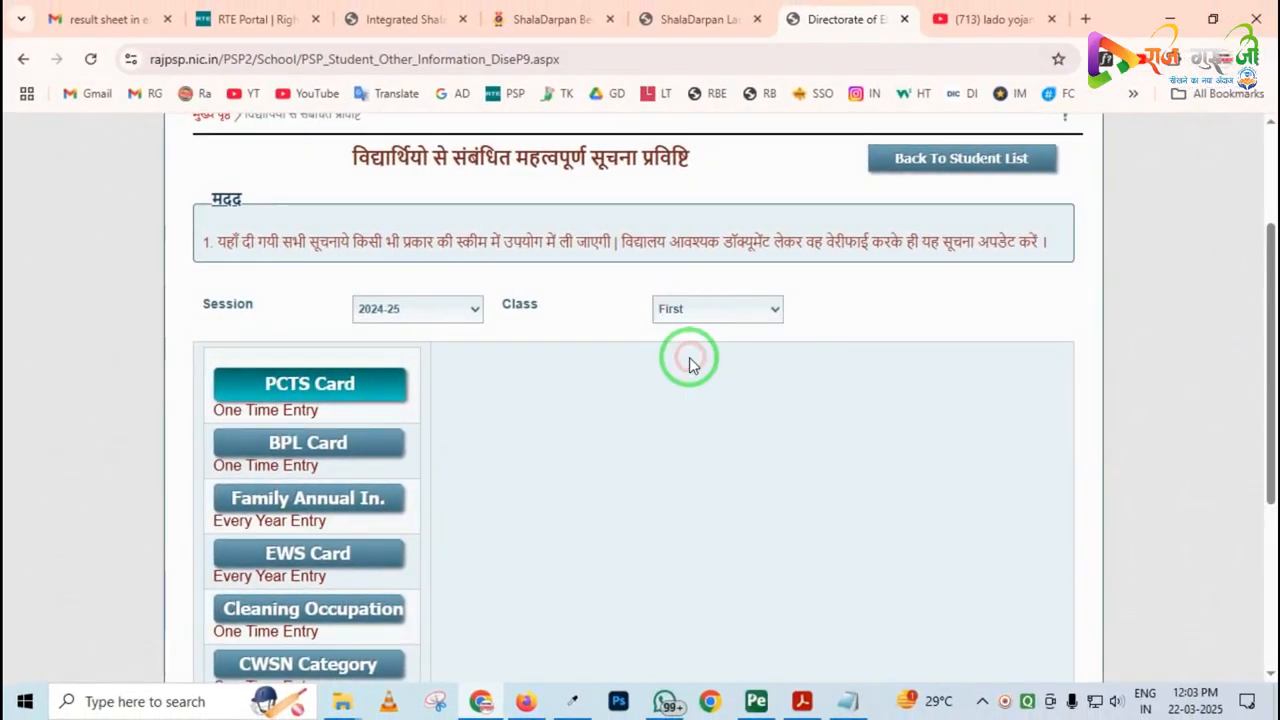
left_click(280, 393)
scroll(686, 400, "down", 2)
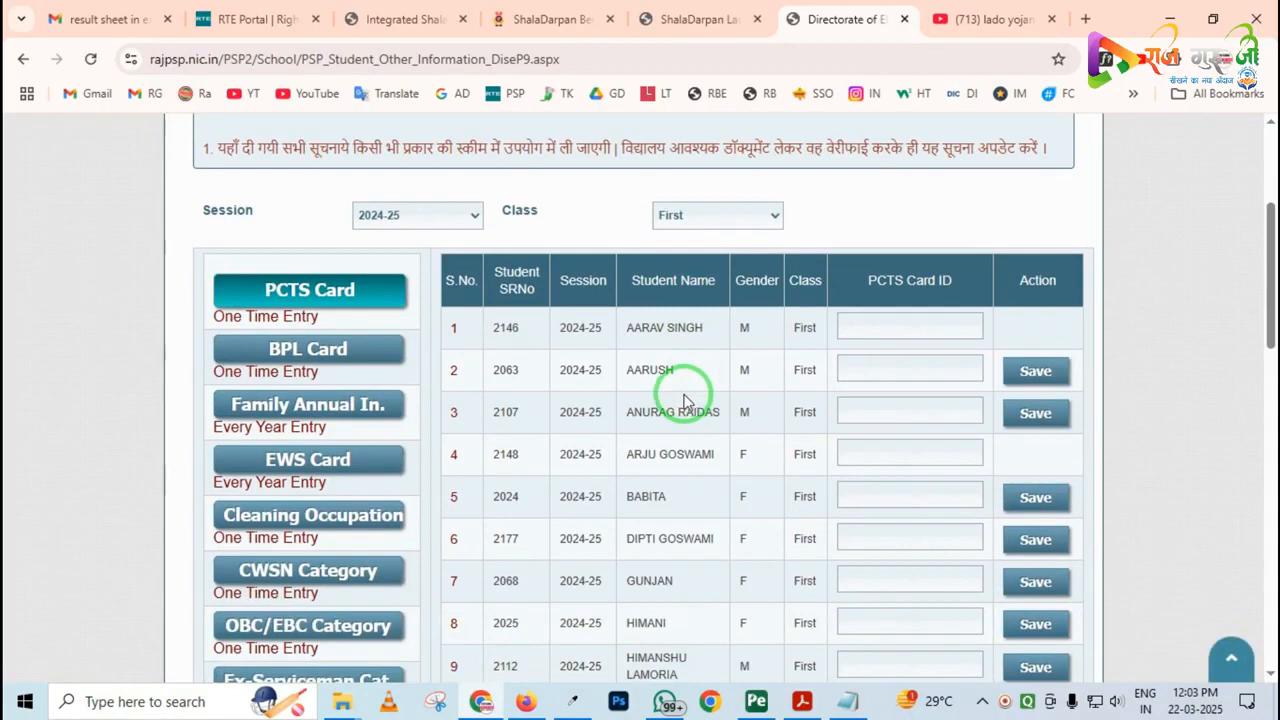
Examine the PCTS Card ID fields and the Save and Update actions in the class First student list
left_click_drag(203, 261, 398, 327)
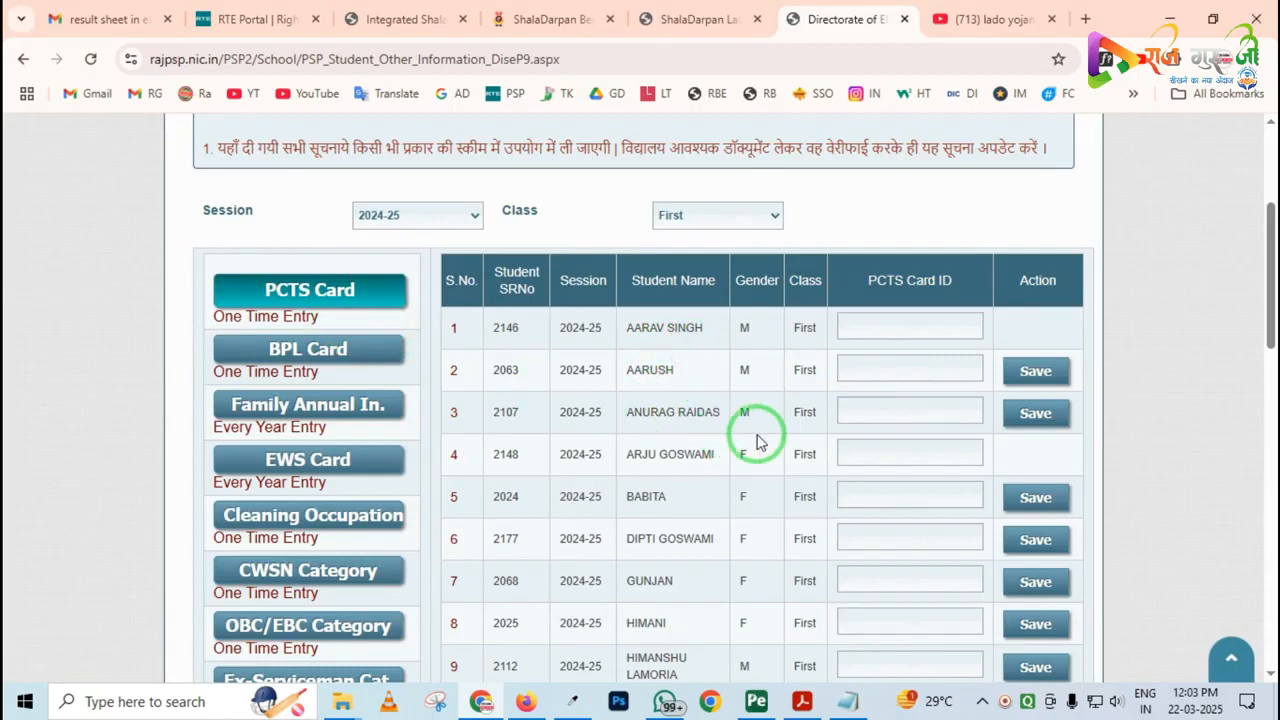
scroll(757, 428, "down", 5)
scroll(826, 432, "down", 1)
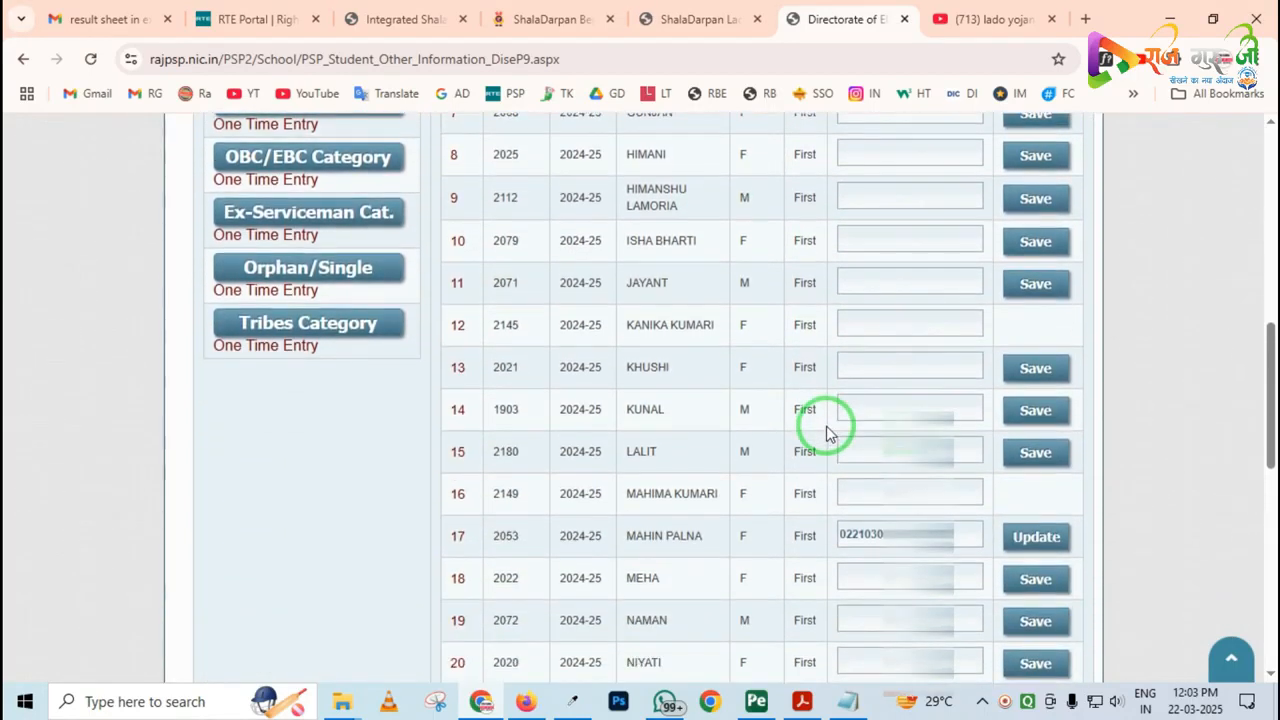
mouse_move(452, 500)
left_mouse_down()
mouse_move(757, 572)
mouse_move(1036, 578)
left_mouse_up()
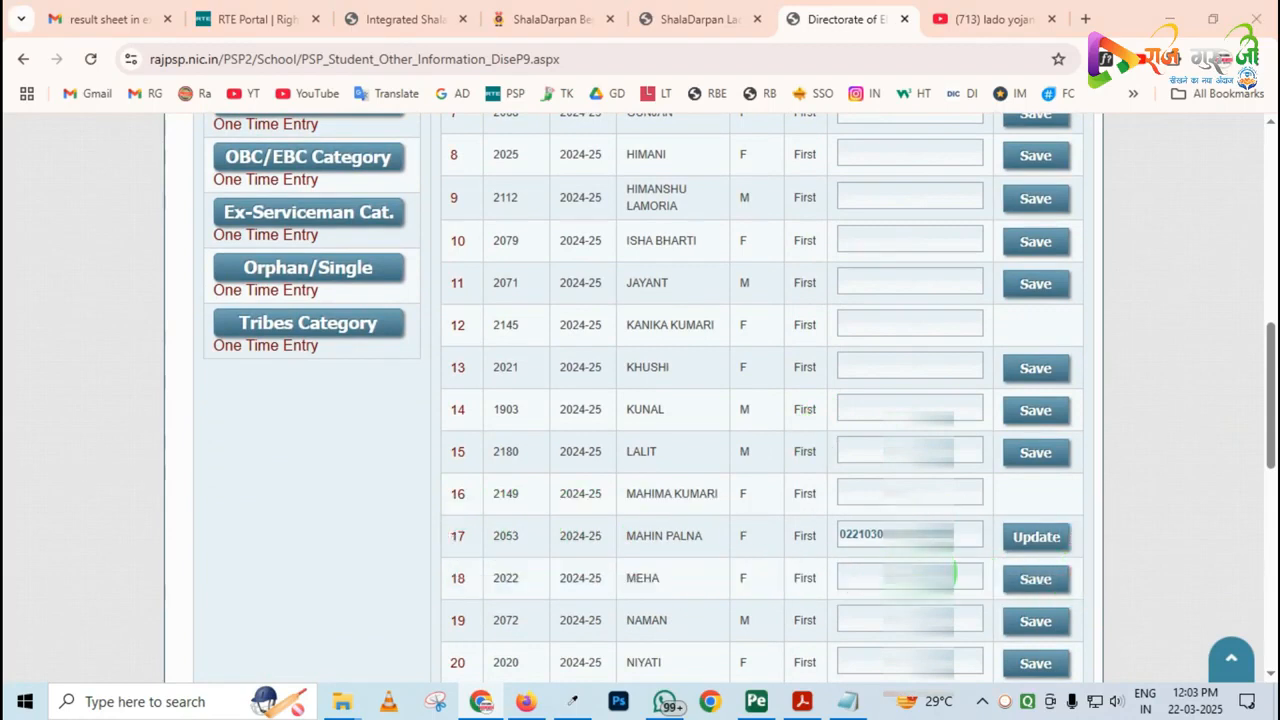
left_click_drag(986, 430, 1080, 482)
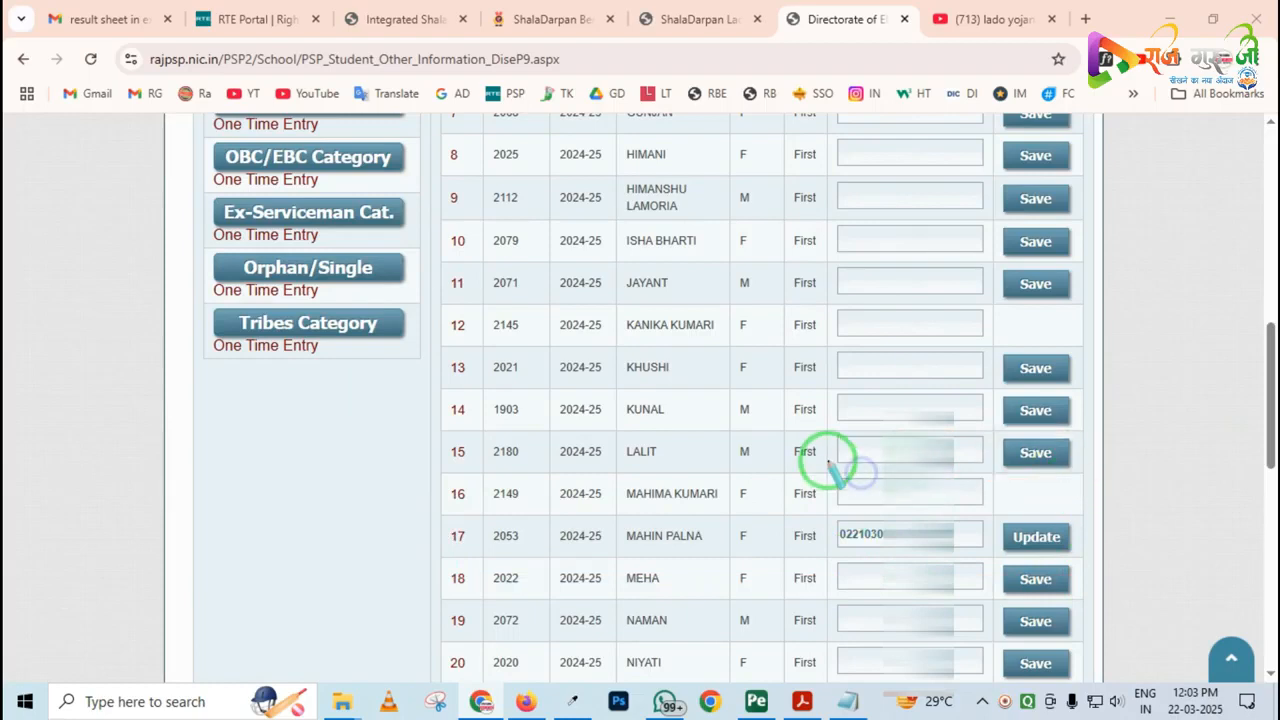
scroll(790, 480, "up", 4)
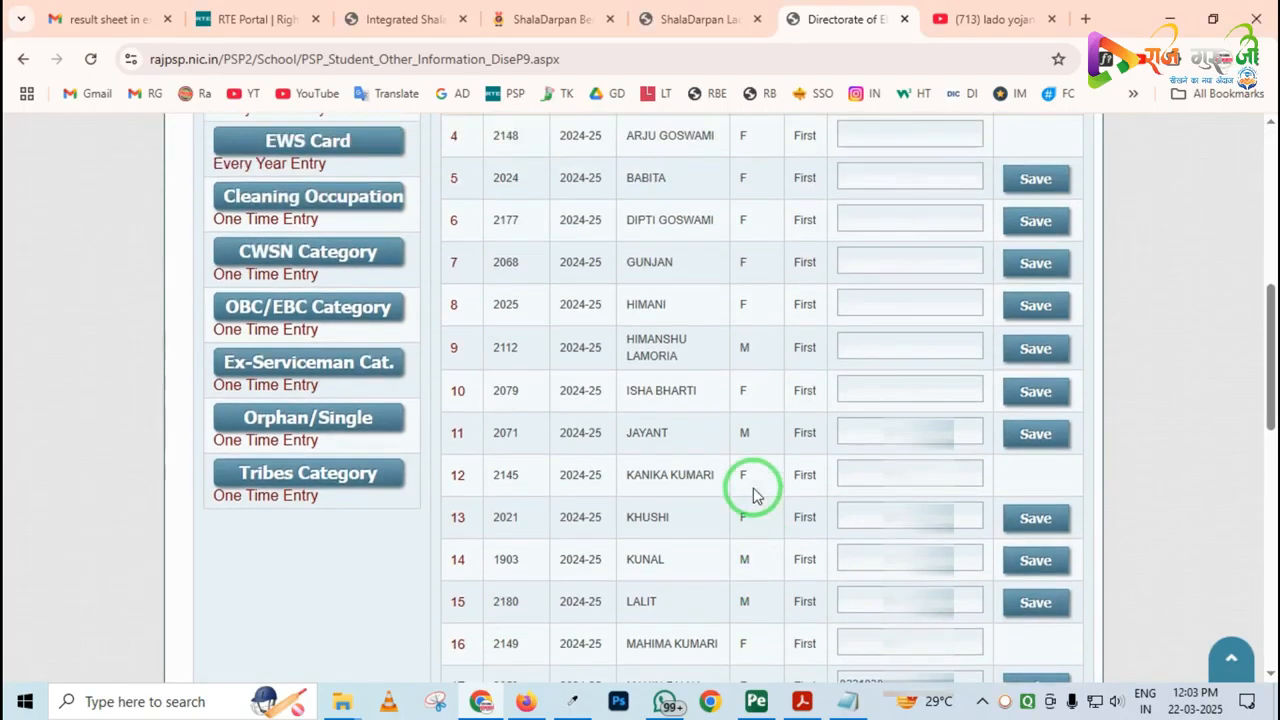
Show the EWS Card entries for the class First students and check the status, ID and date columns
left_click(342, 380)
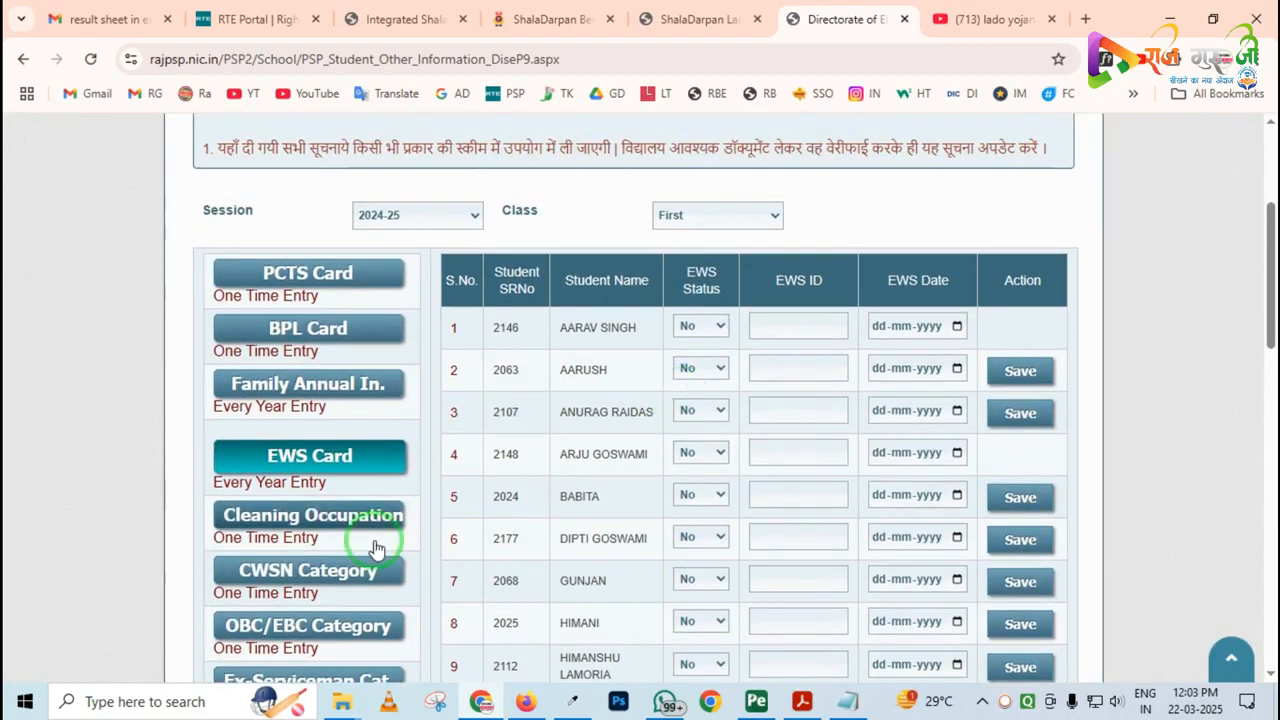
left_click(325, 572)
scroll(541, 564, "up", 1)
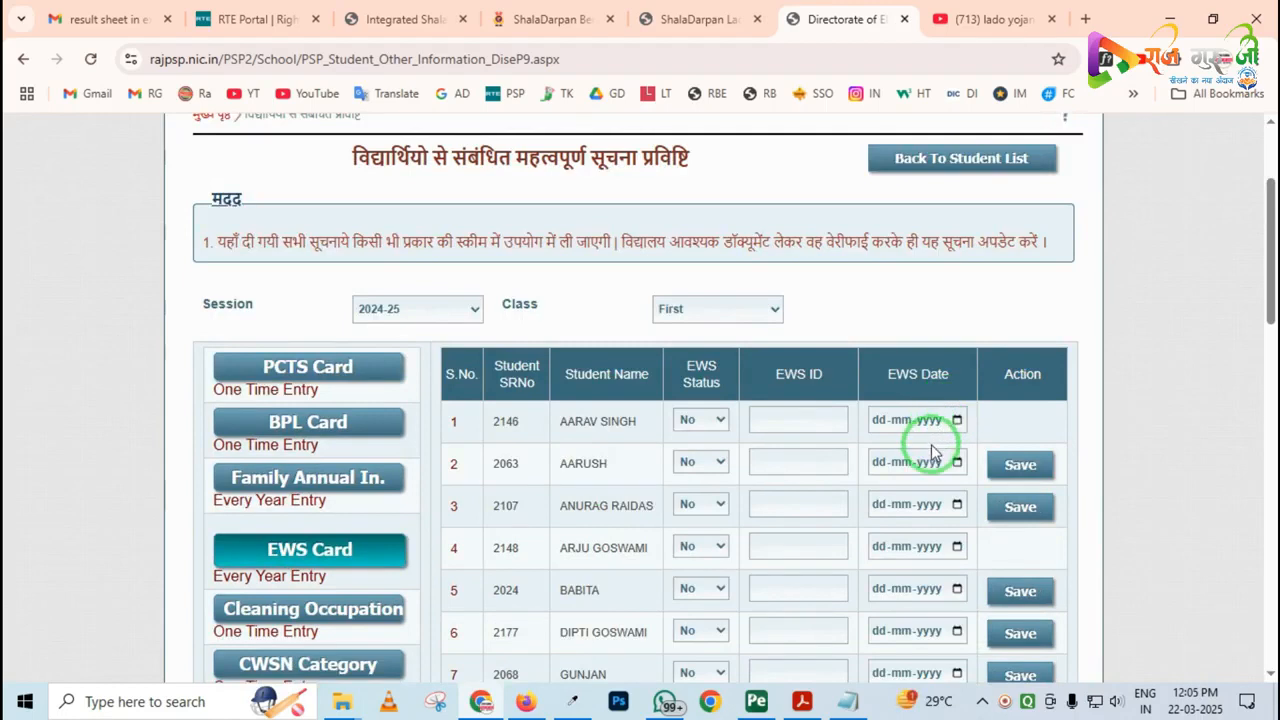
scroll(930, 455, "up", 2)
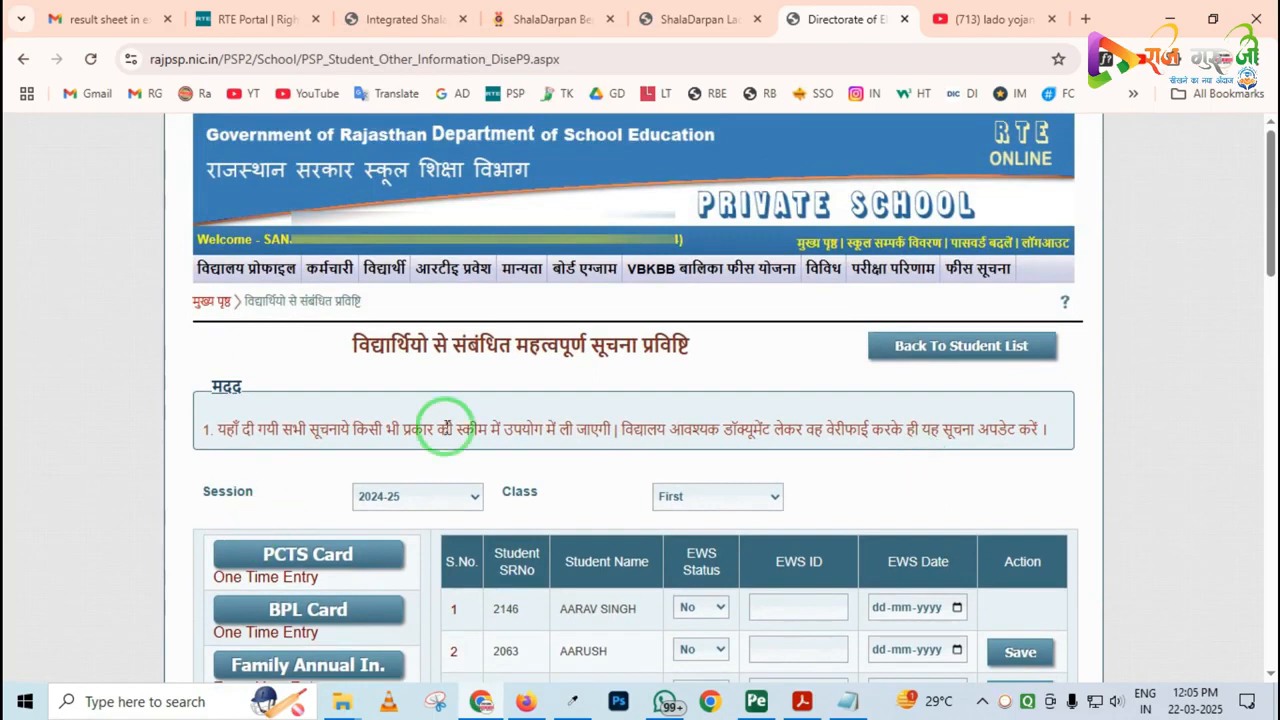
Open Verify Student Aadhar Number and list the class First students for session 2024-25
mouse_move(385, 272)
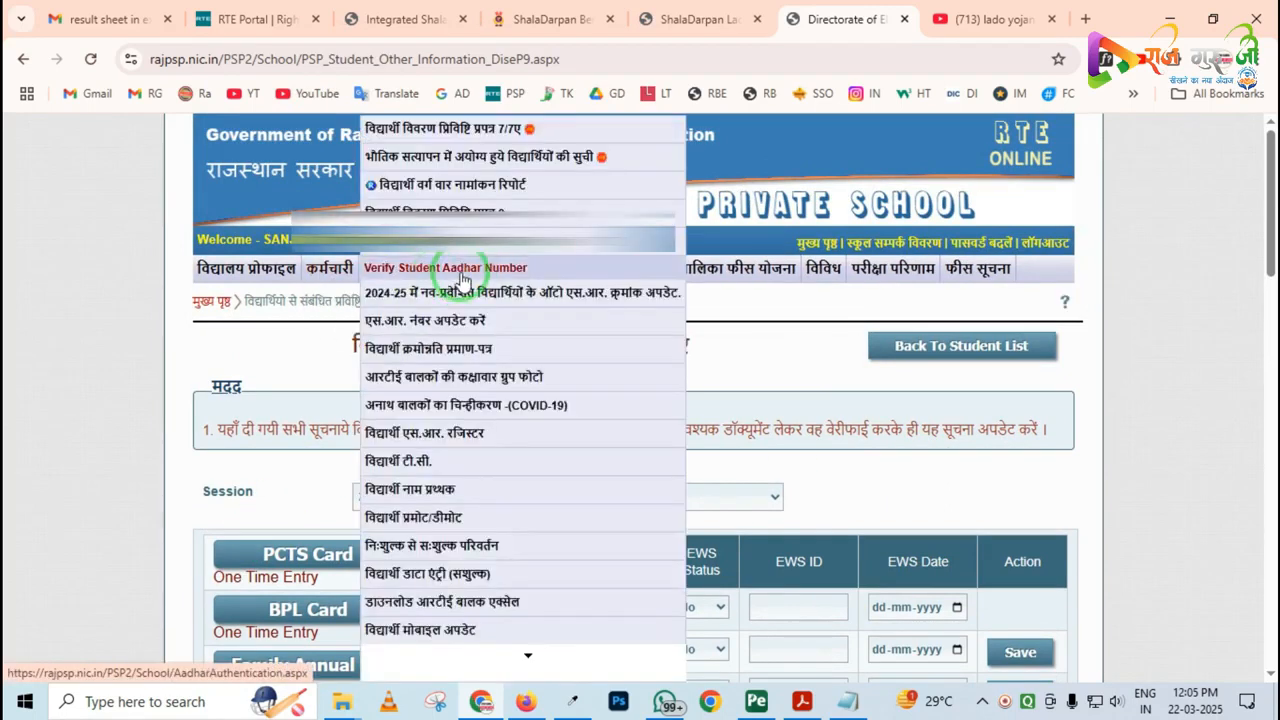
left_click(461, 274)
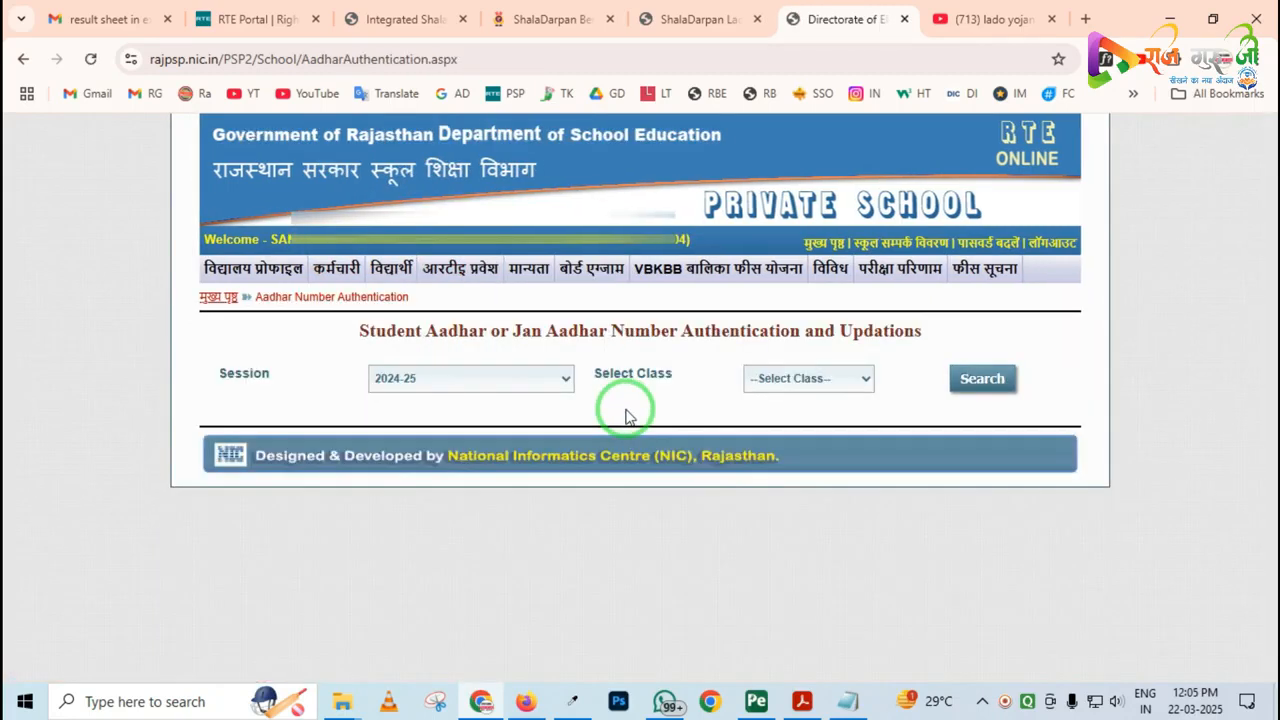
left_click(737, 380)
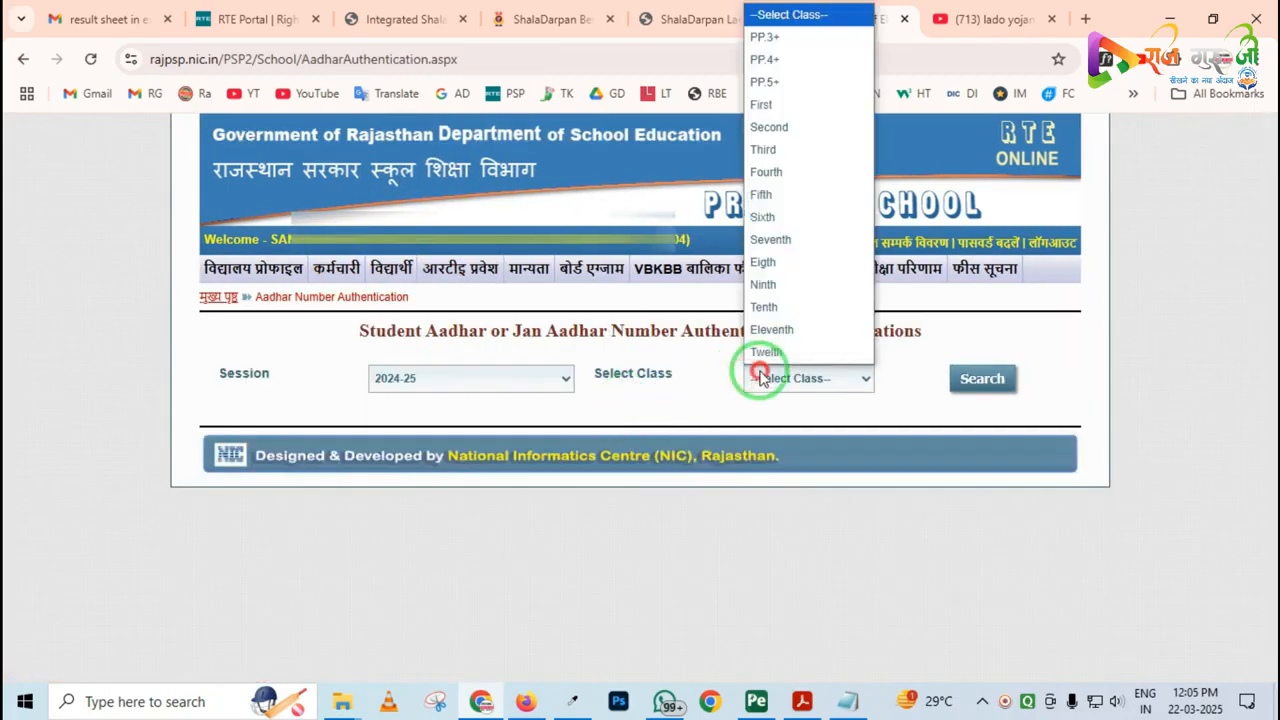
left_click(795, 106)
left_click(981, 378)
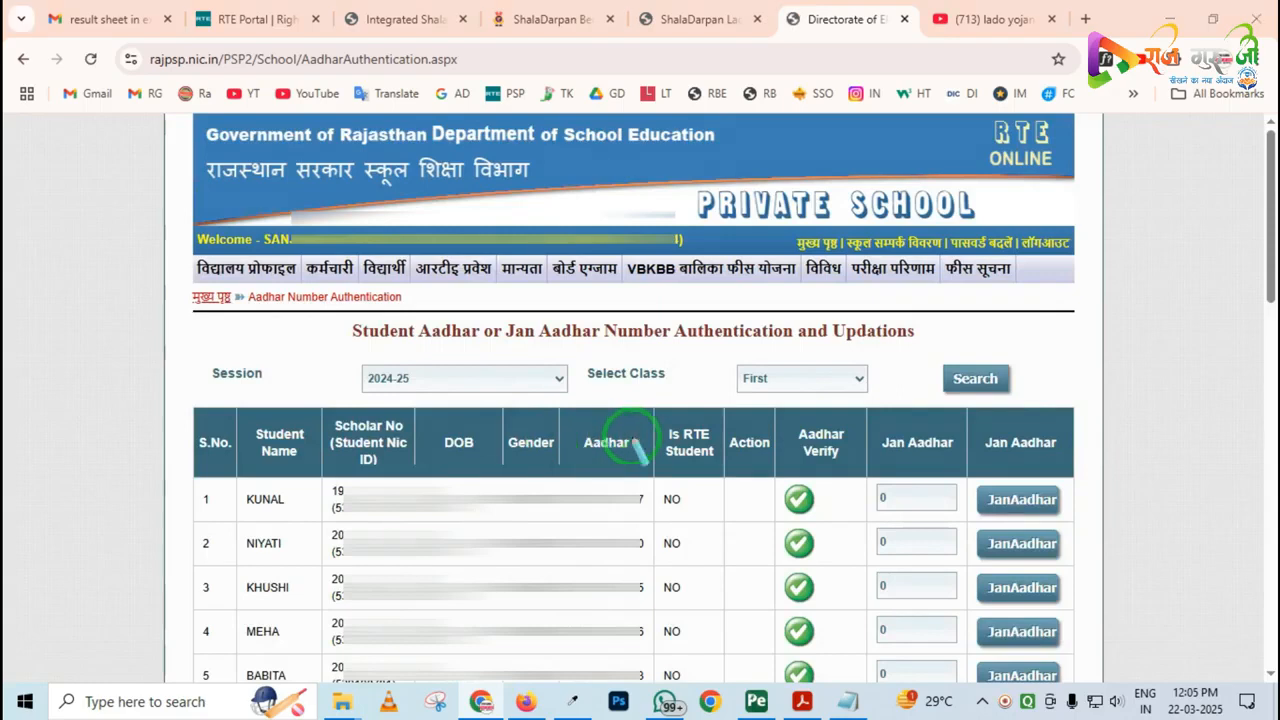
Examine the Aadhar, Aadhar Verify and Jan Aadhar columns at the start of the class First authentication list
mouse_move(764, 422)
left_mouse_down()
mouse_move(766, 543)
mouse_move(845, 688)
left_mouse_up()
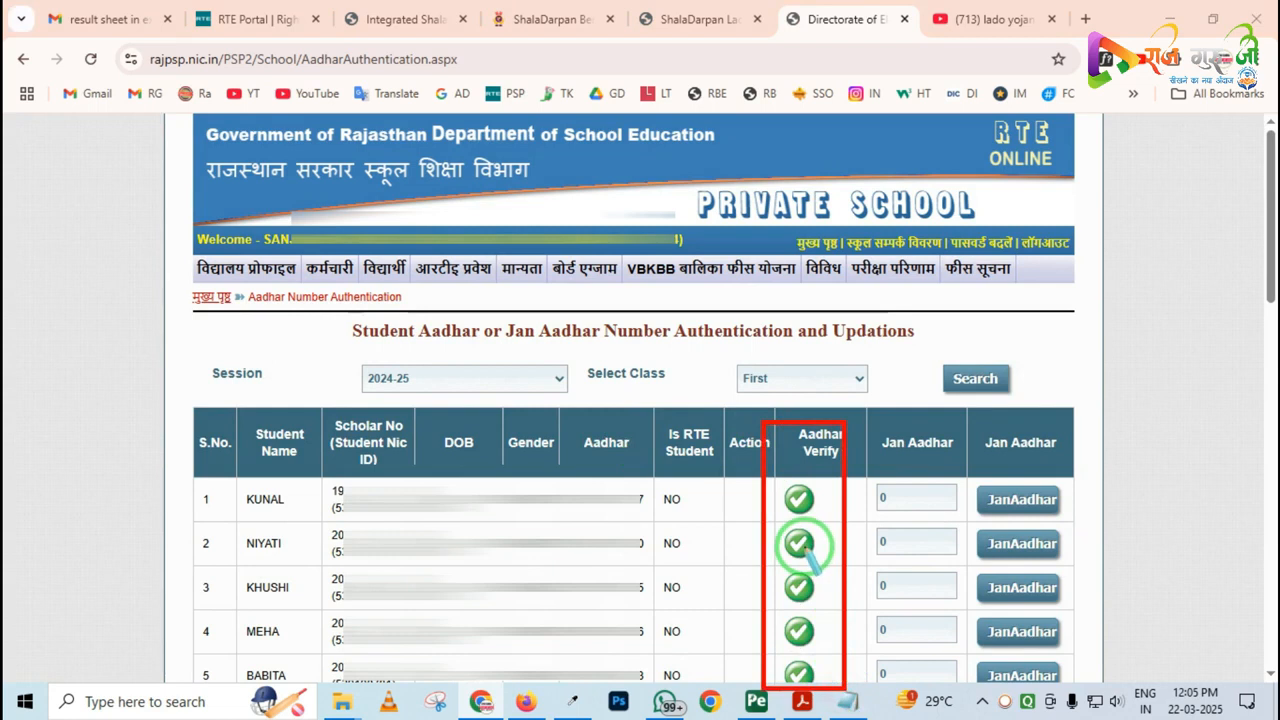
key("ctrl+z")
mouse_move(555, 461)
left_mouse_down()
mouse_move(591, 509)
mouse_move(648, 522)
left_mouse_up()
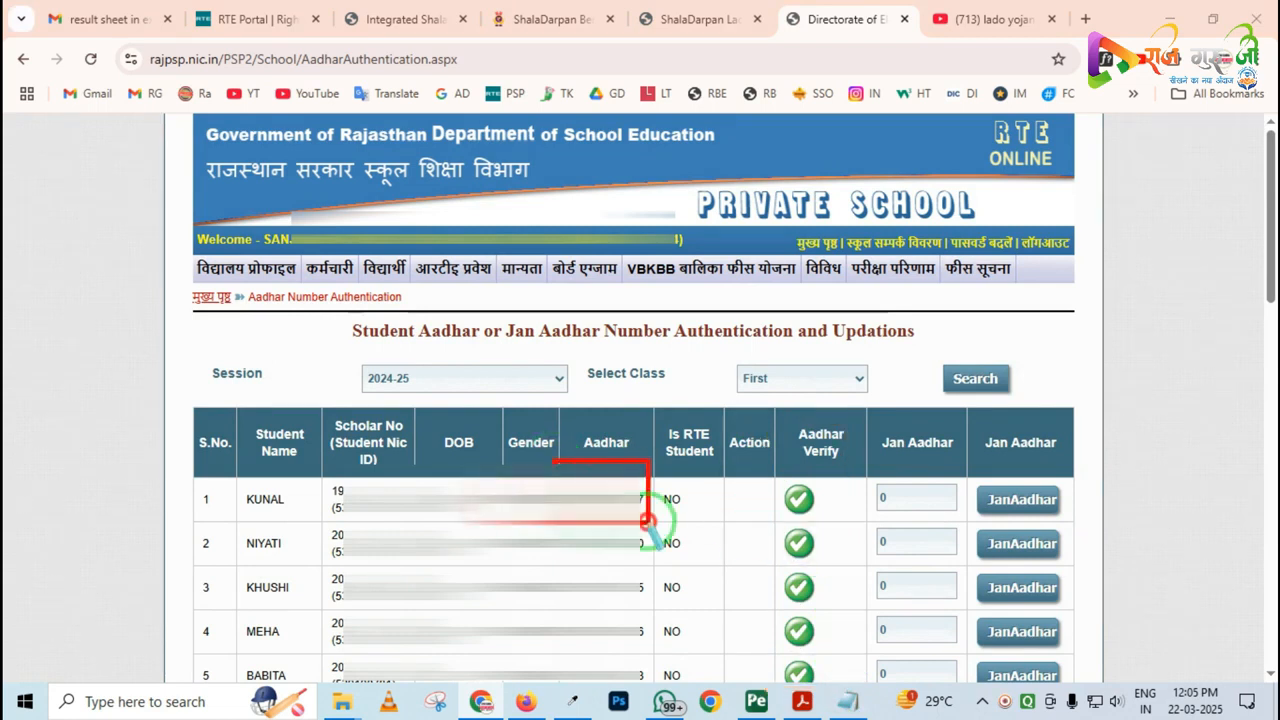
mouse_move(872, 440)
left_mouse_down()
mouse_move(871, 425)
mouse_move(920, 523)
left_mouse_up()
key("Escape")
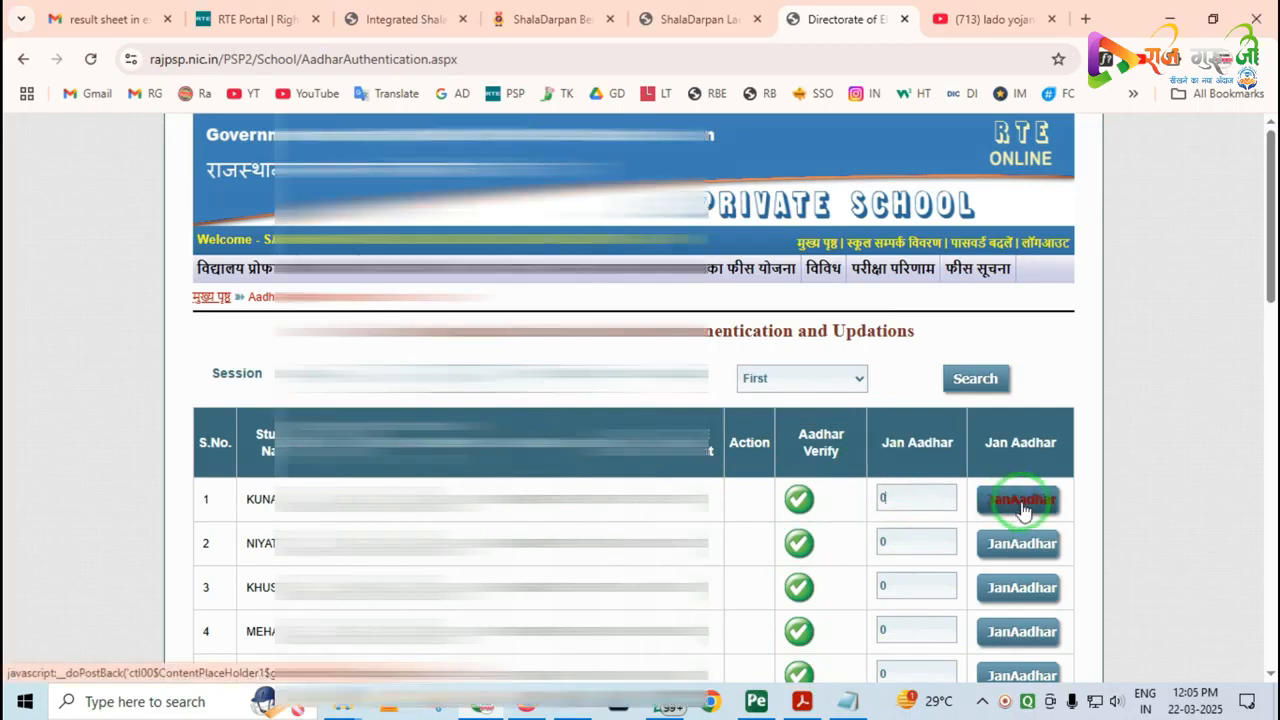
Check the remaining class First rows for students whose Aadhar still offers the edit and verification actions
scroll(913, 508, "down", 3)
scroll(913, 508, "down", 2)
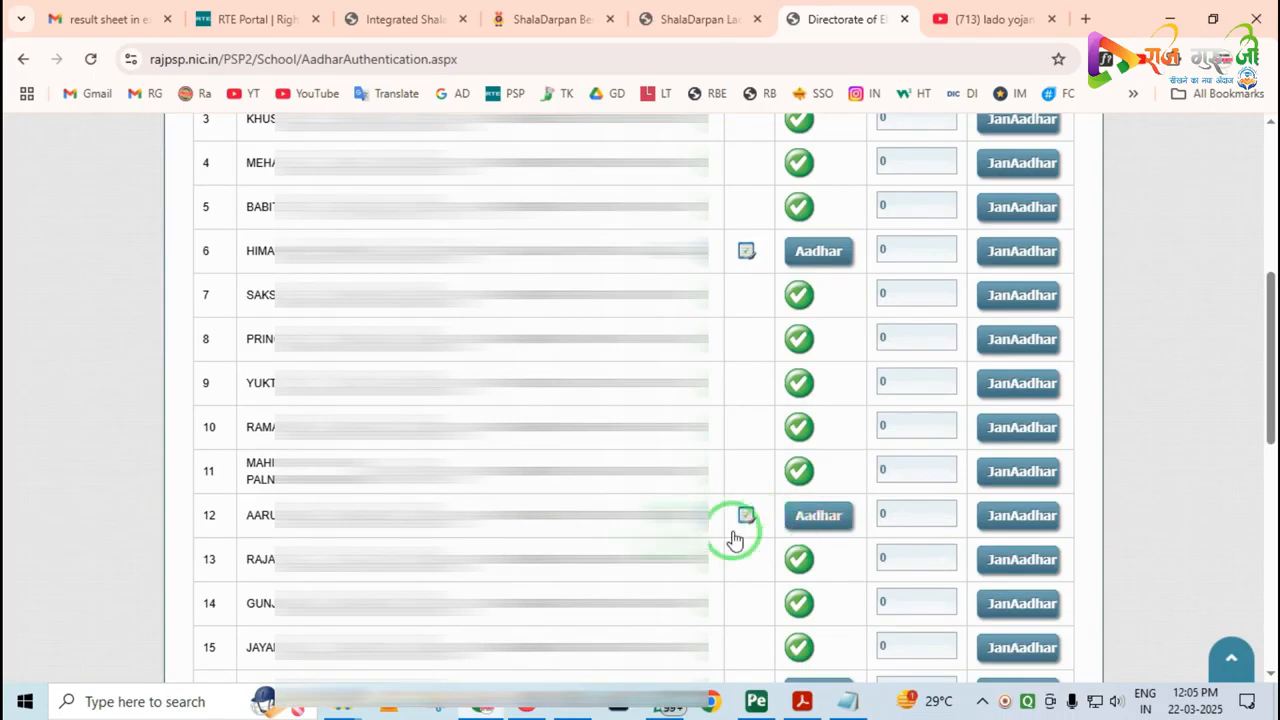
left_click_drag(716, 493, 762, 554)
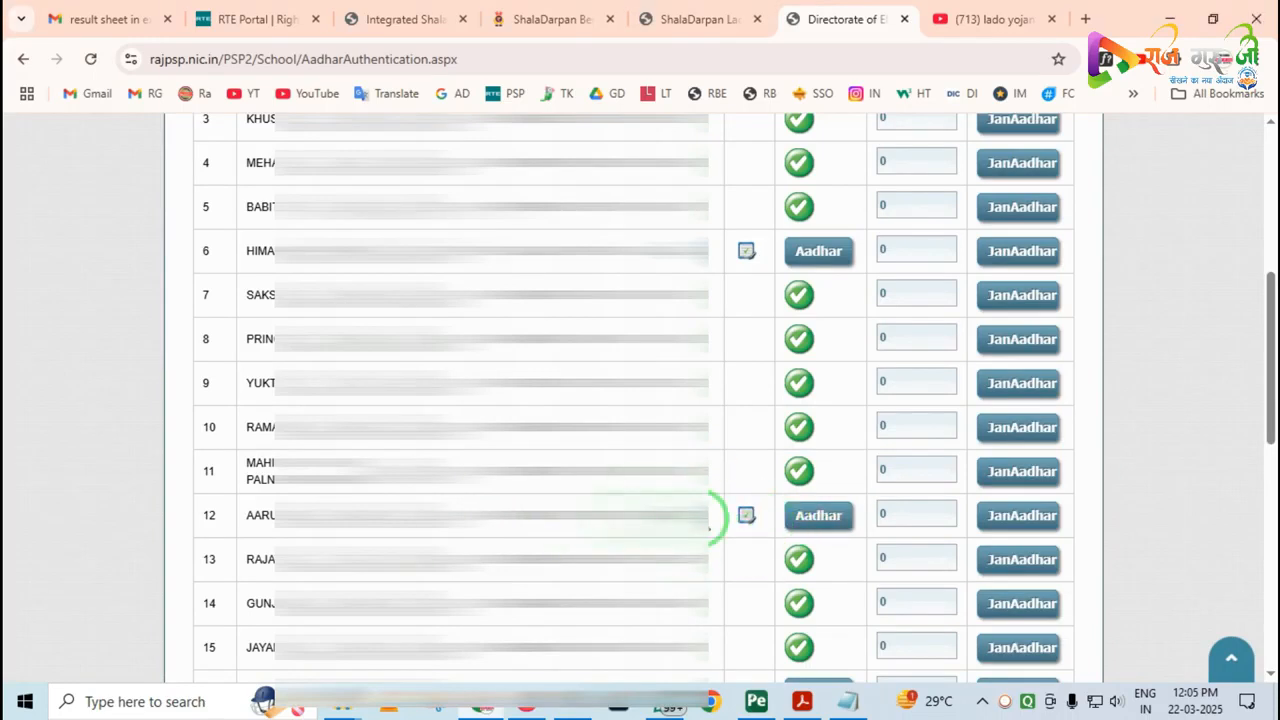
scroll(800, 490, "down", 7)
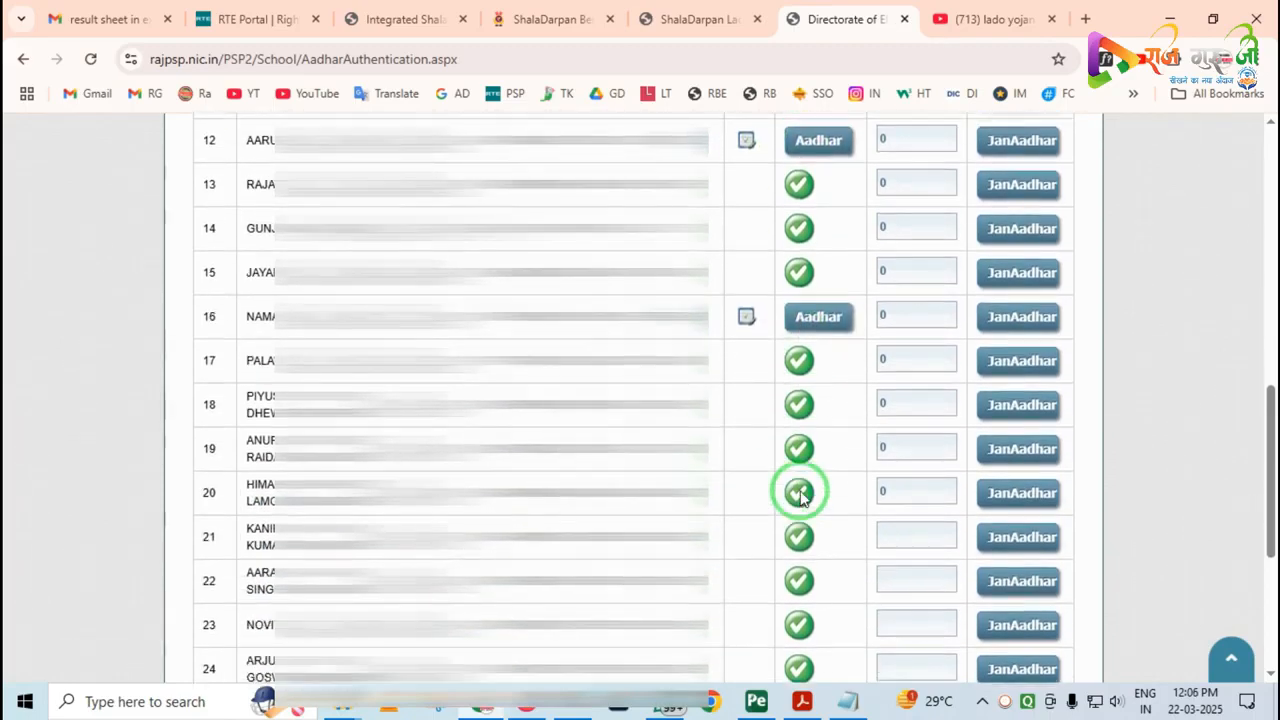
scroll(803, 497, "down", 1)
scroll(803, 497, "up", 12)
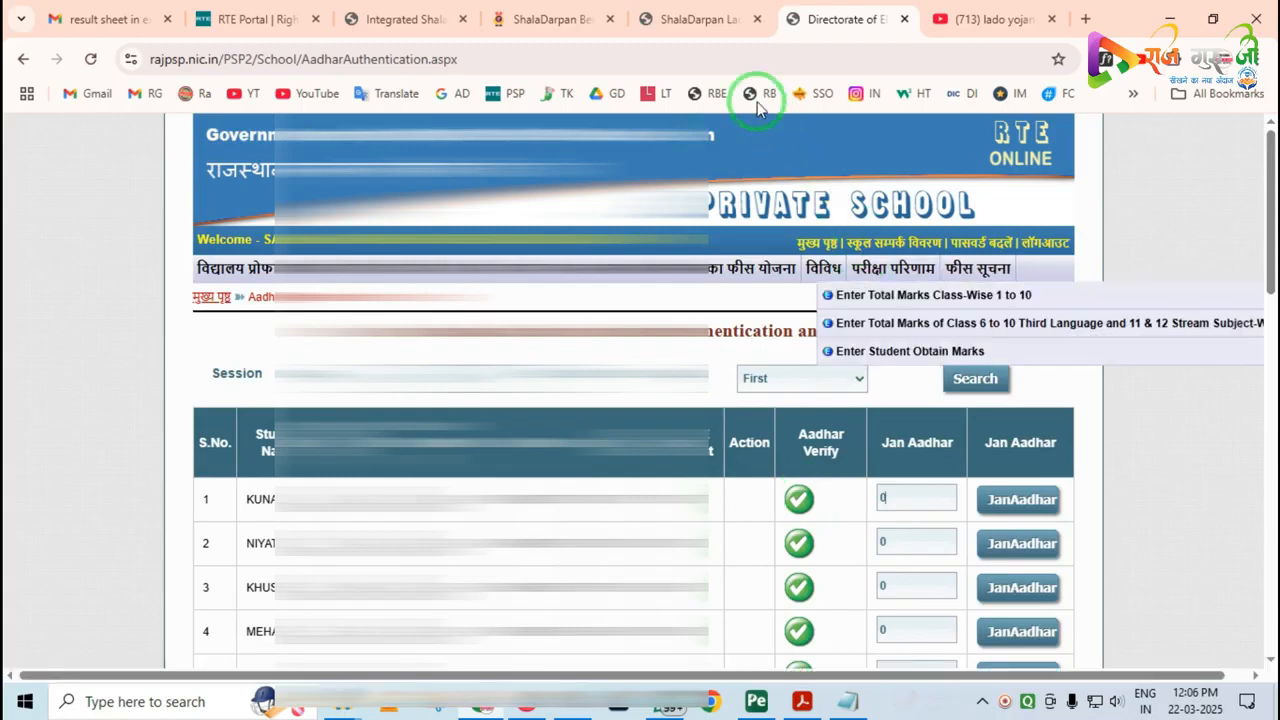
Return to the ShalaDarpan Lado Yojana student form and list the class 1 girls eligible as per date of birth
left_click(706, 20)
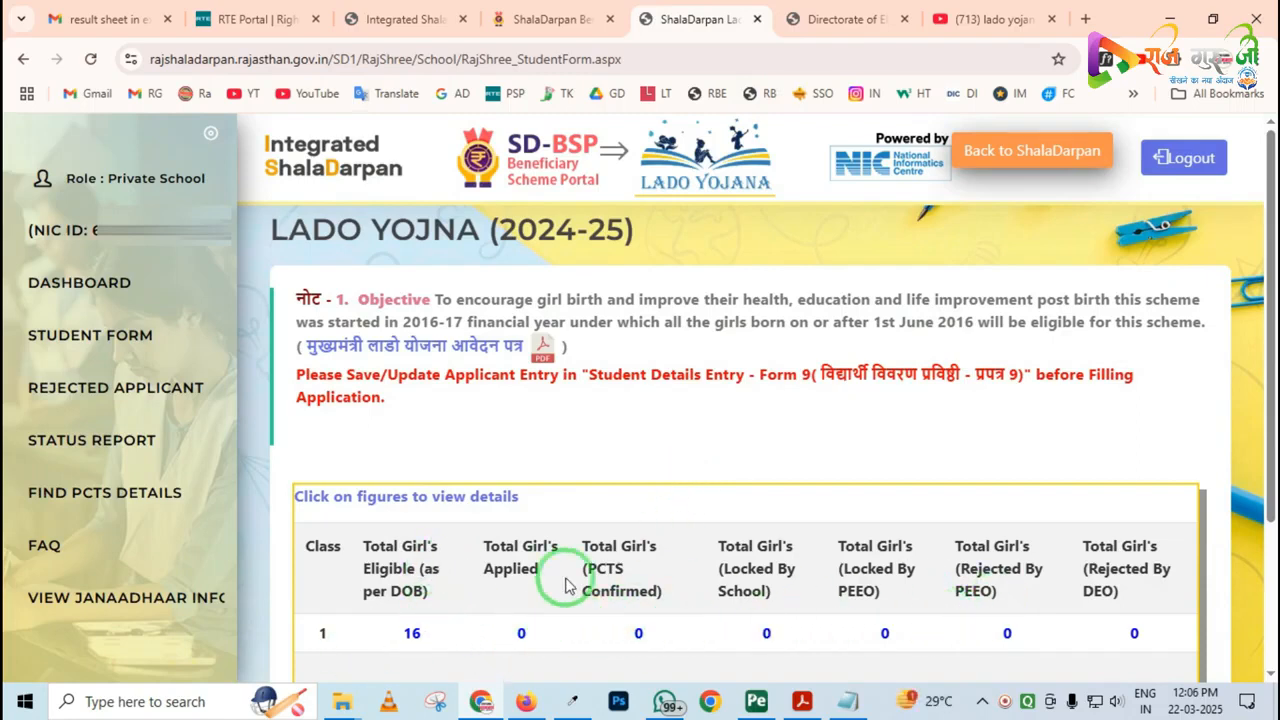
left_click(412, 636)
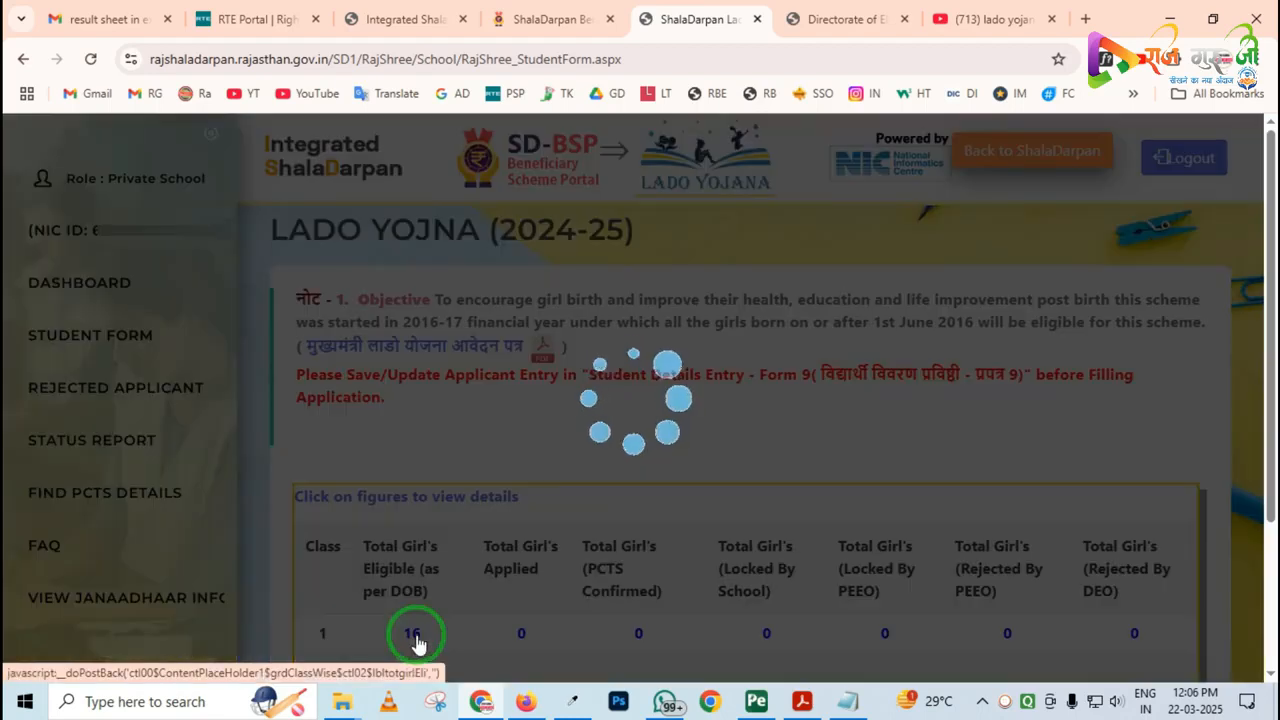
scroll(600, 472, "down", 4)
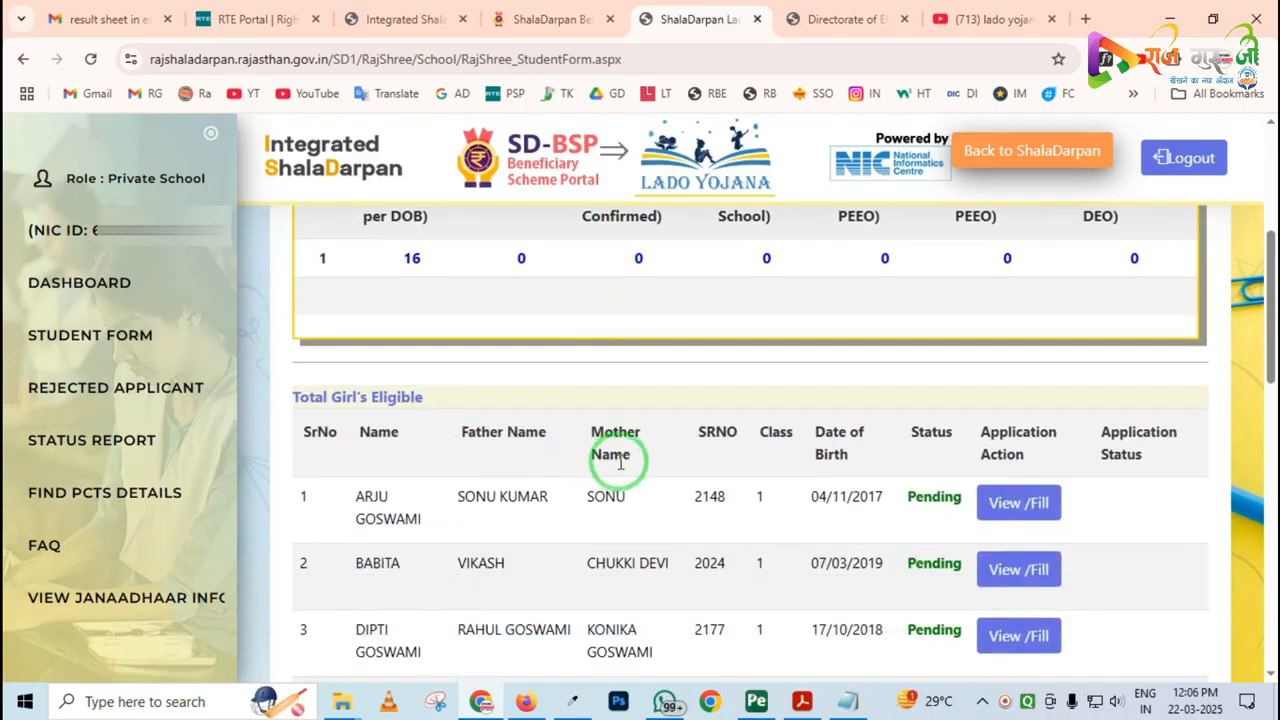
scroll(620, 462, "down", 1)
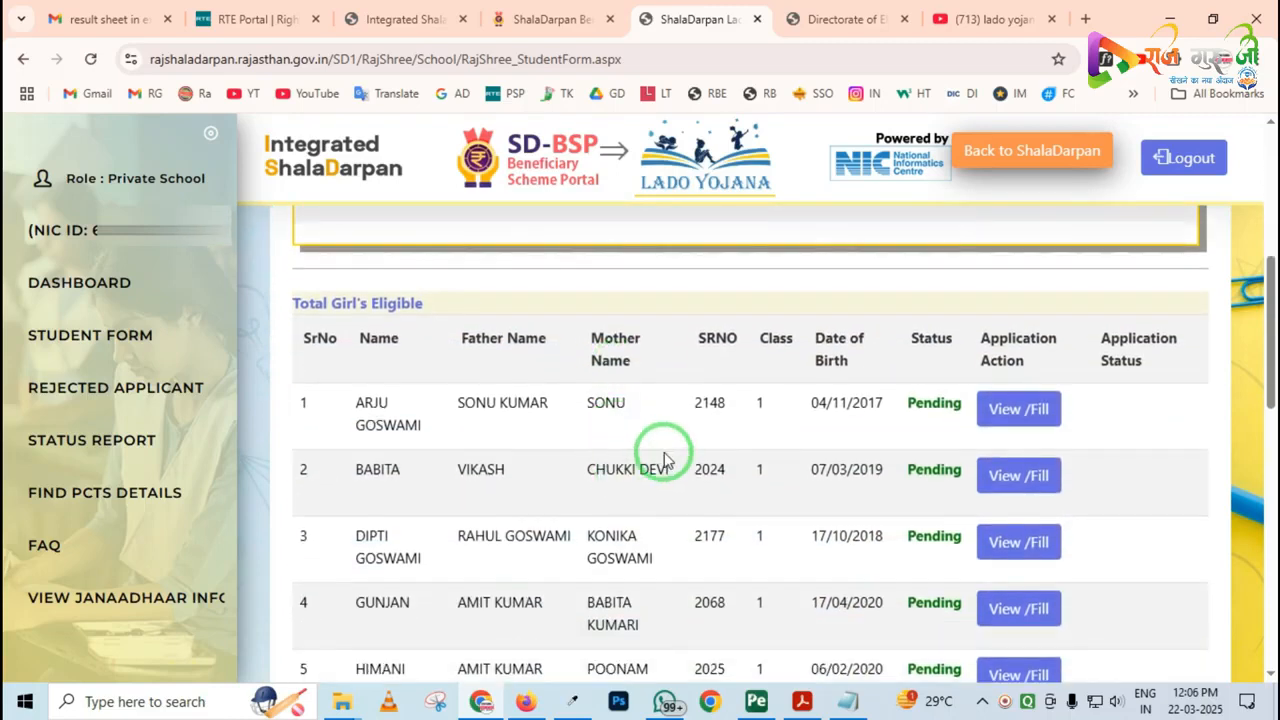
Check the pending entries in the eligible girls list and open the ninth girl's Lado scheme application
scroll(666, 456, "down", 1)
scroll(668, 458, "down", 4)
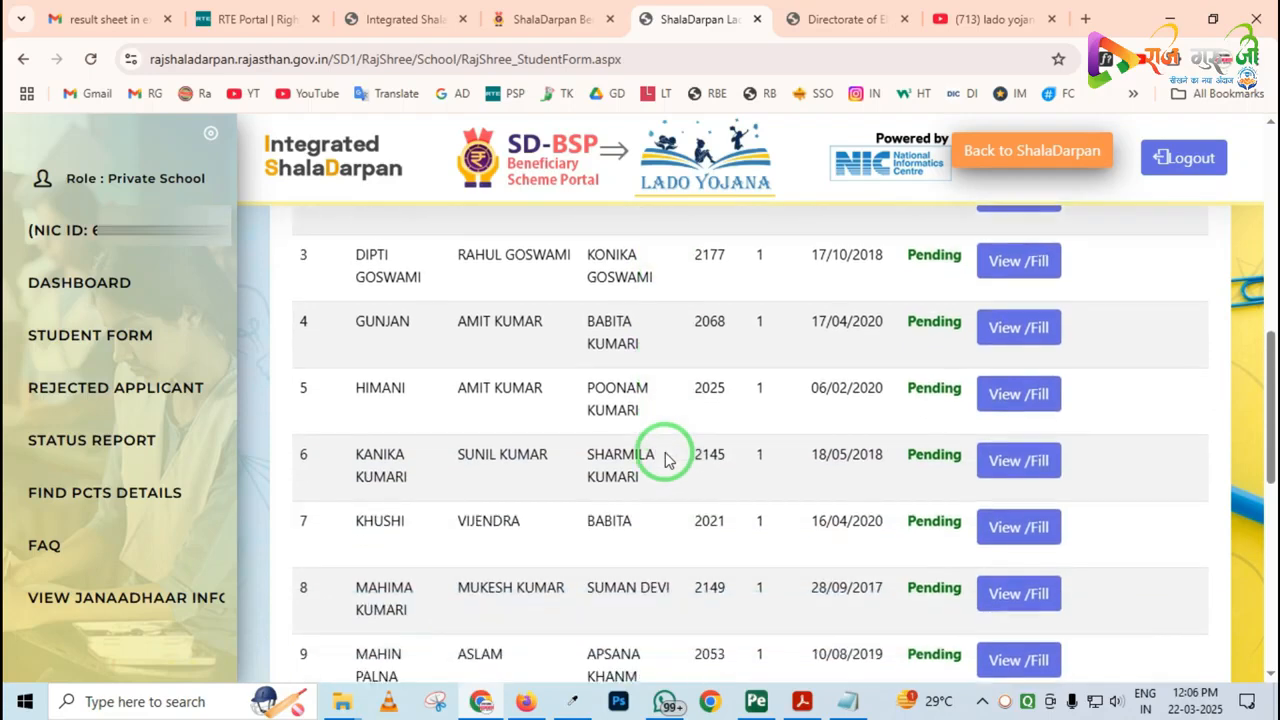
scroll(668, 458, "up", 2)
scroll(845, 448, "up", 3)
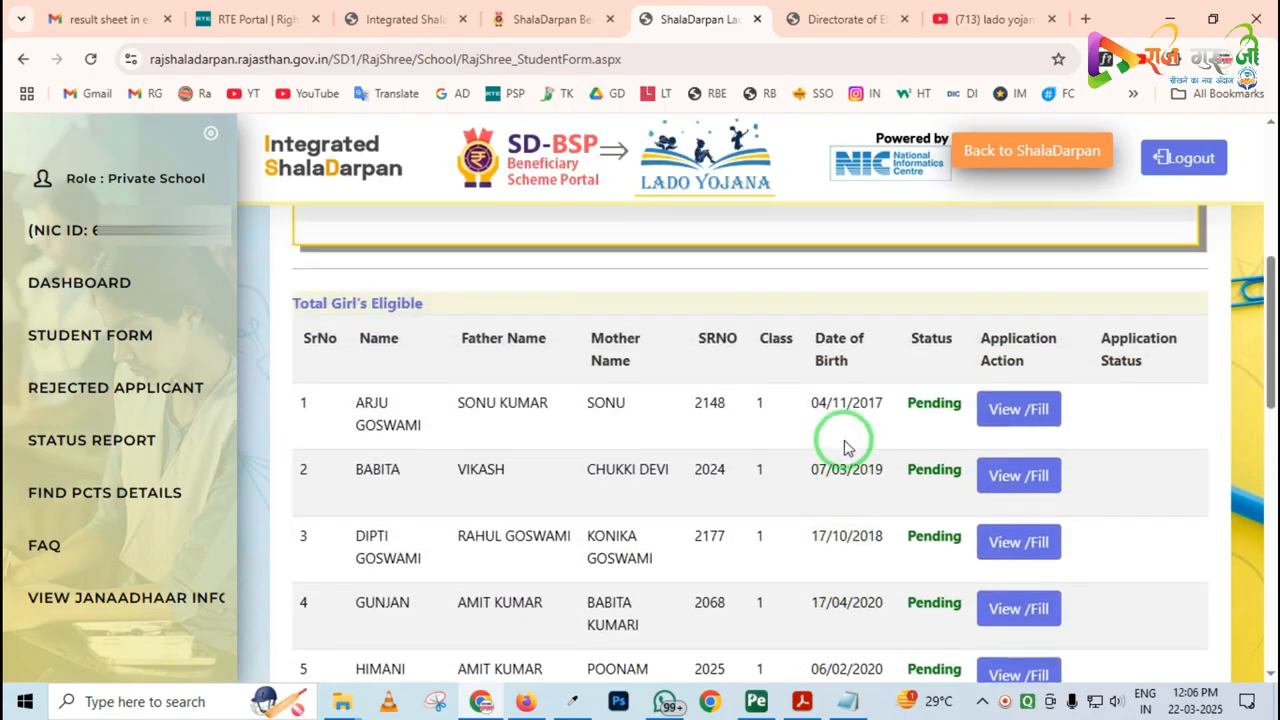
left_click_drag(900, 378, 966, 426)
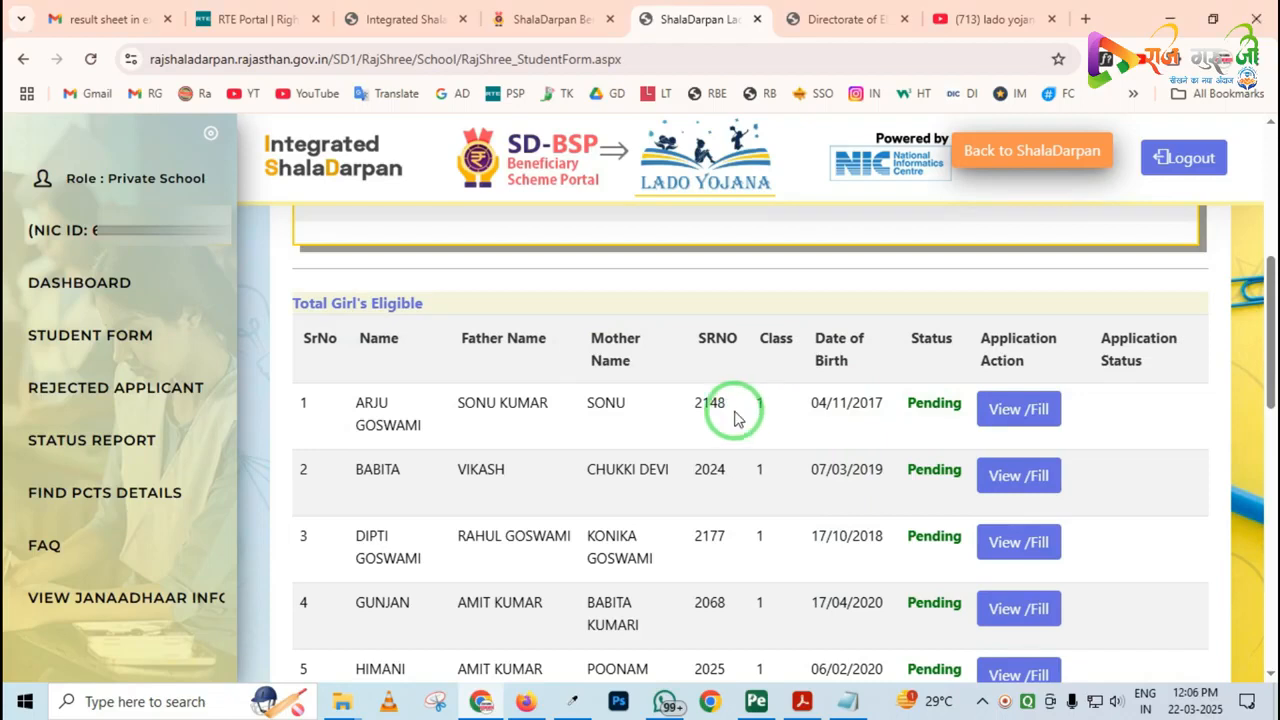
scroll(735, 418, "down", 3)
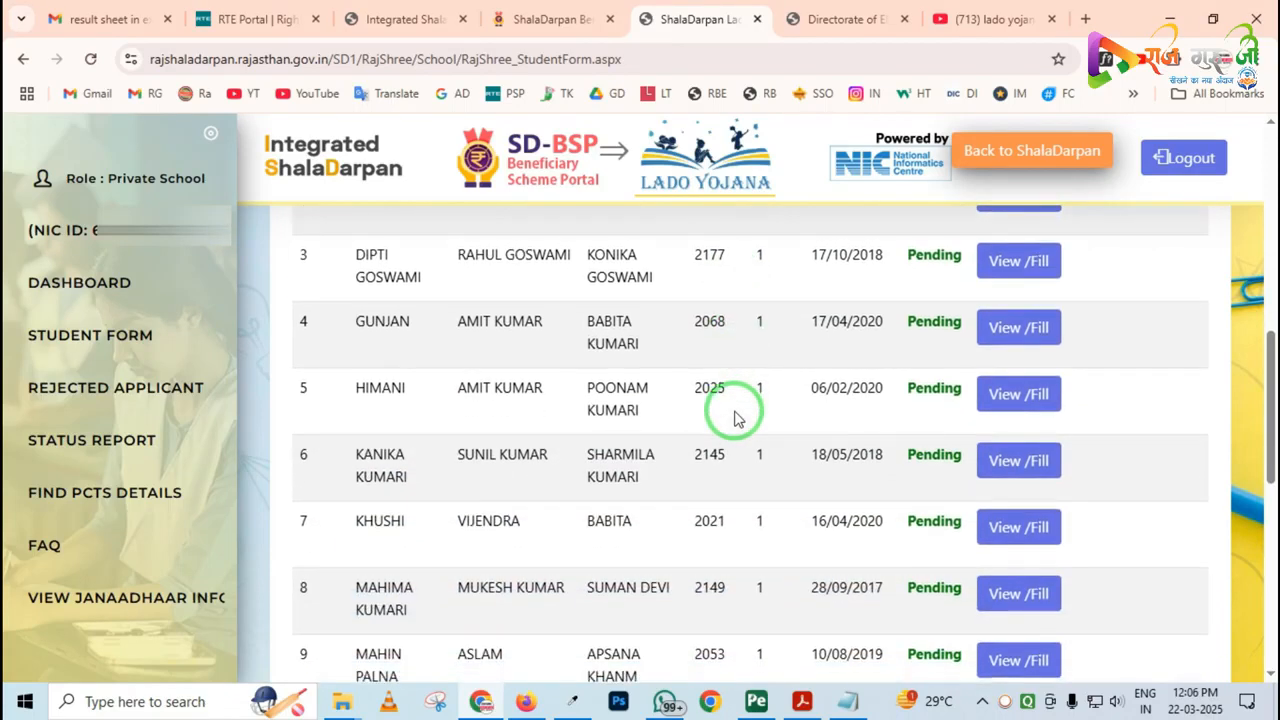
scroll(755, 424, "down", 1)
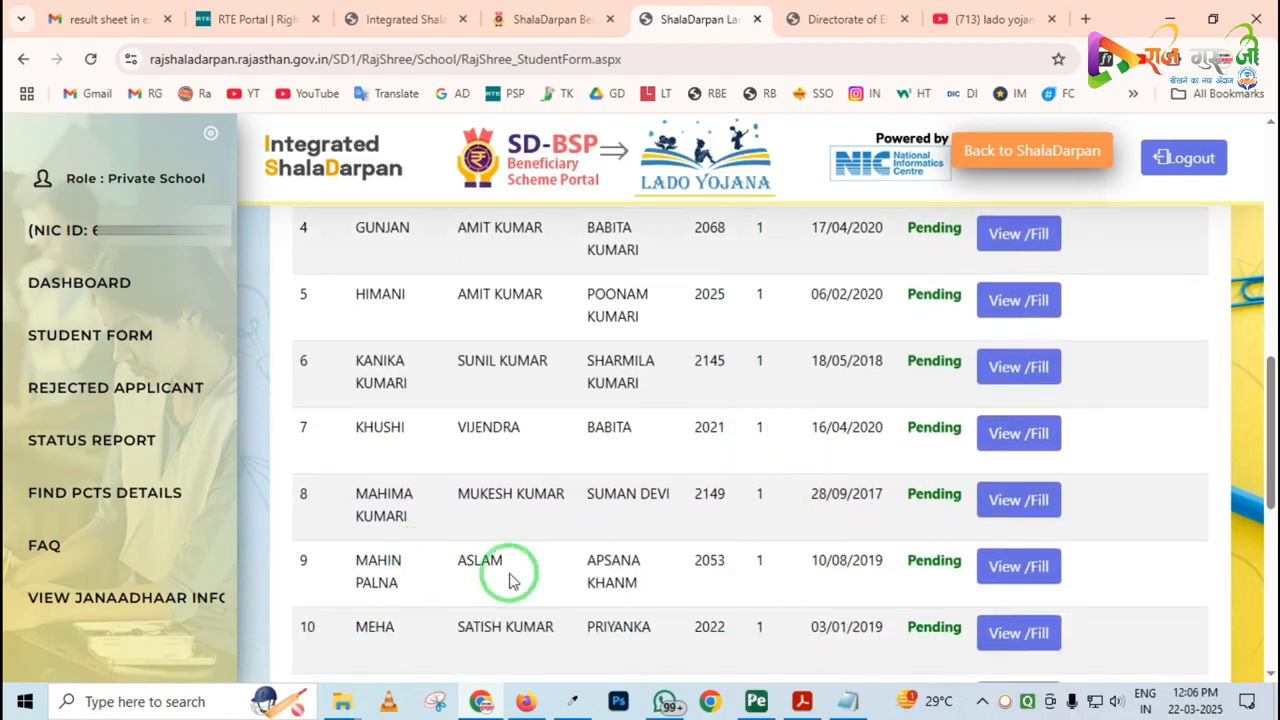
left_click(1040, 566)
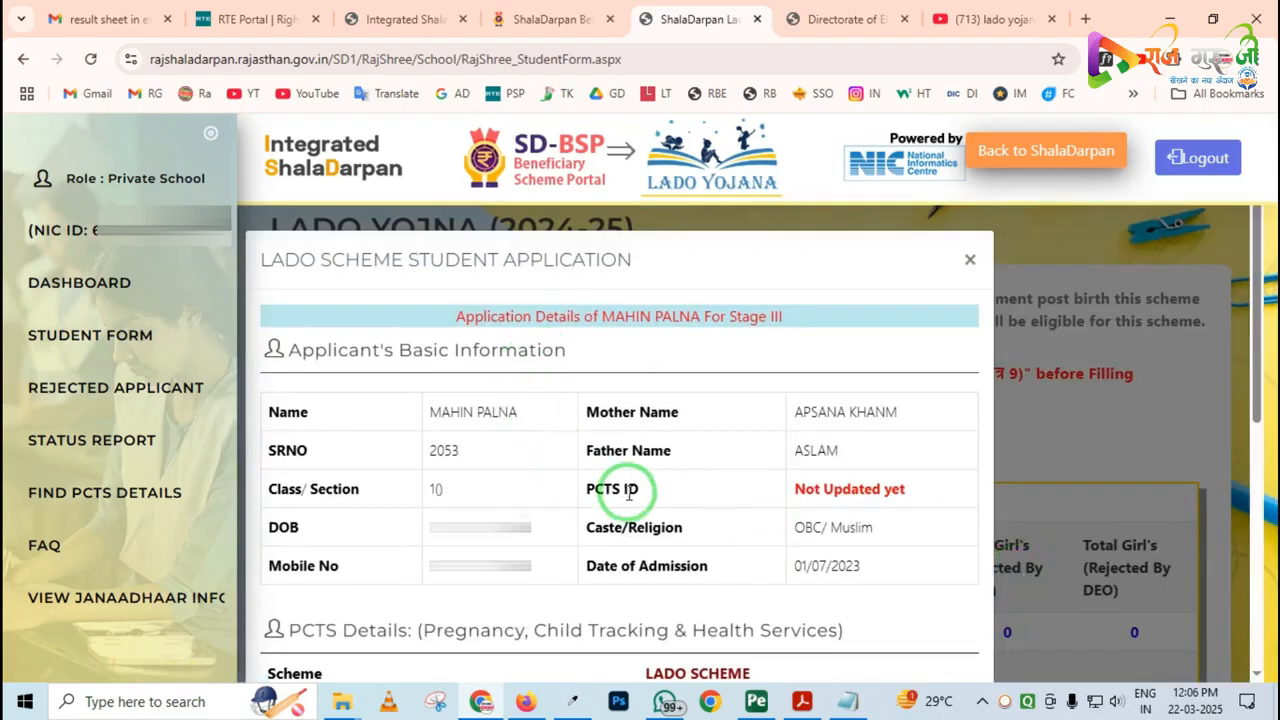
Review the applicant's basic information in the application, especially the PCTS ID entry
left_click_drag(281, 350, 1000, 655)
right_click(758, 589)
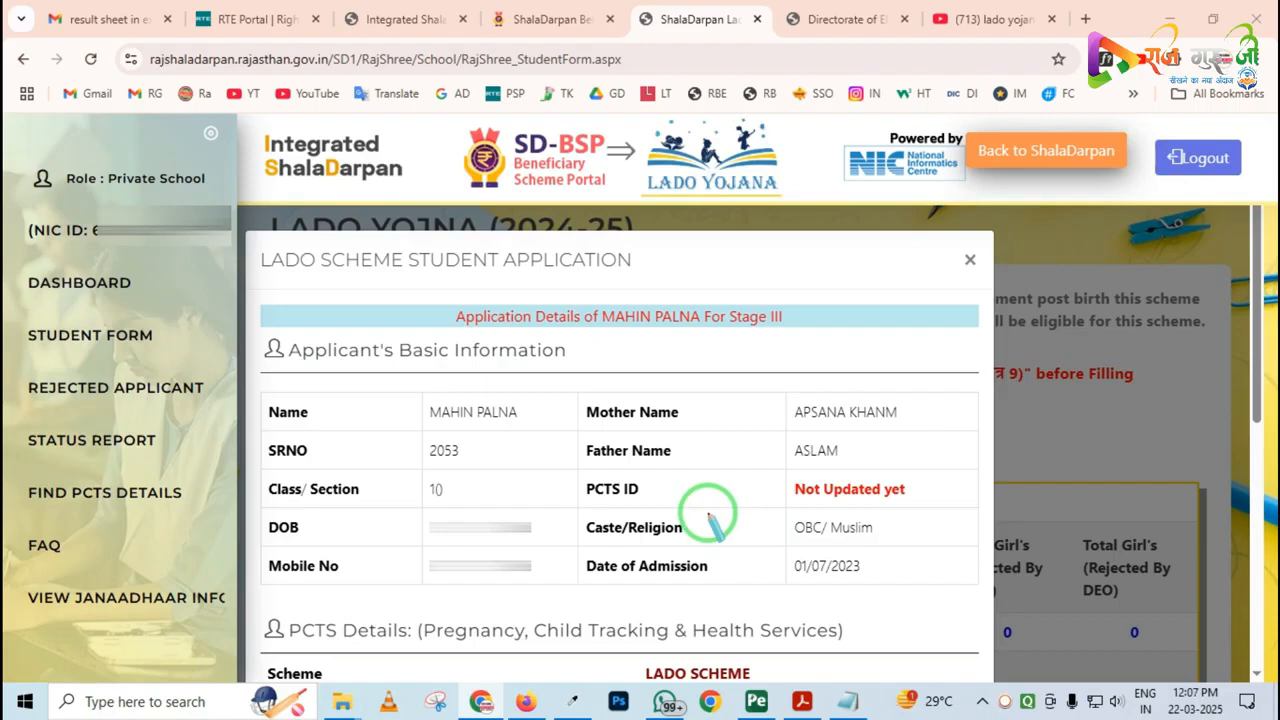
mouse_move(575, 466)
left_mouse_down()
mouse_move(576, 498)
mouse_move(668, 500)
left_mouse_up()
mouse_move(771, 463)
left_mouse_down()
mouse_move(826, 508)
mouse_move(935, 511)
left_mouse_up()
right_click(789, 506)
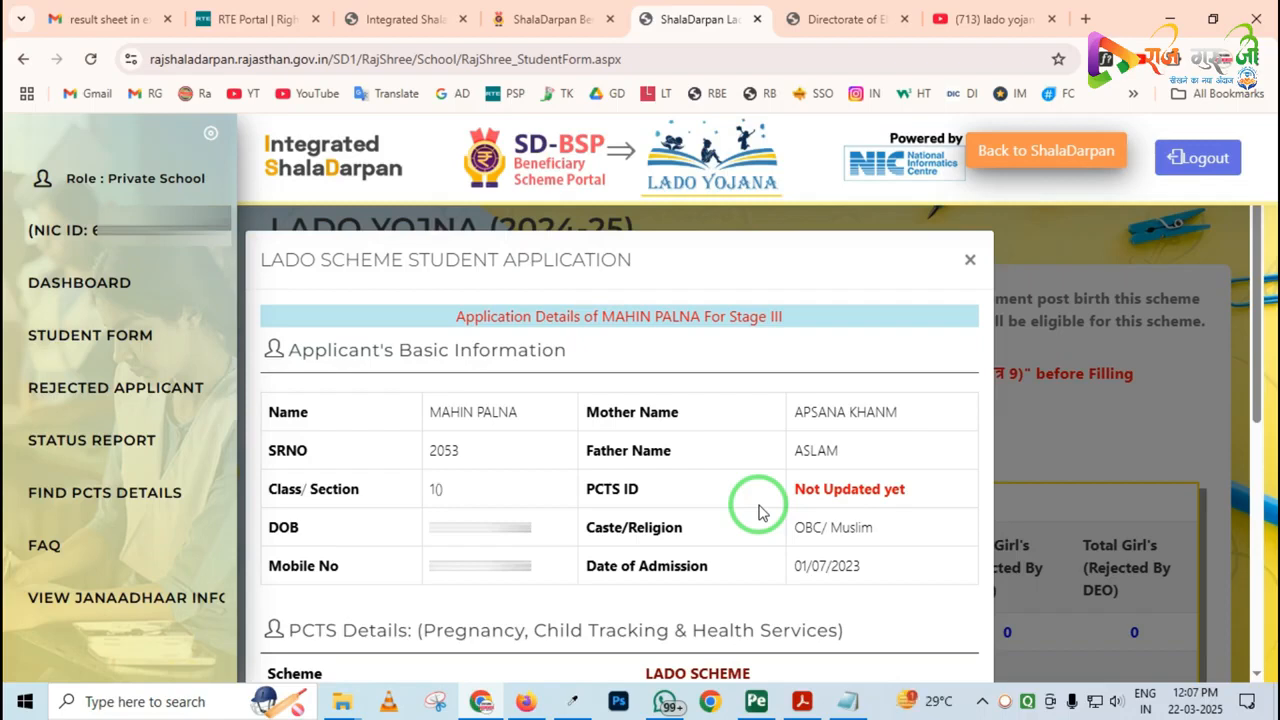
Try to fetch the applicant's data from PCTS by entering the child PCTS ID
scroll(751, 508, "down", 5)
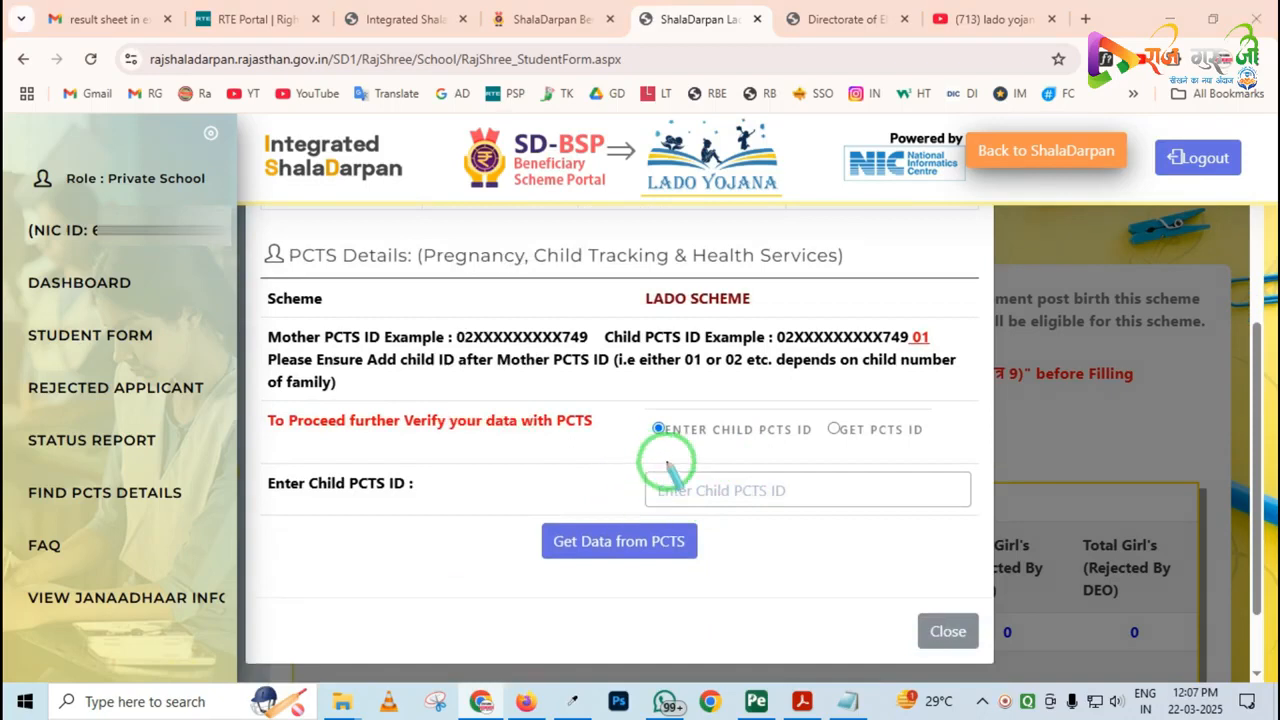
left_click_drag(626, 383, 822, 466)
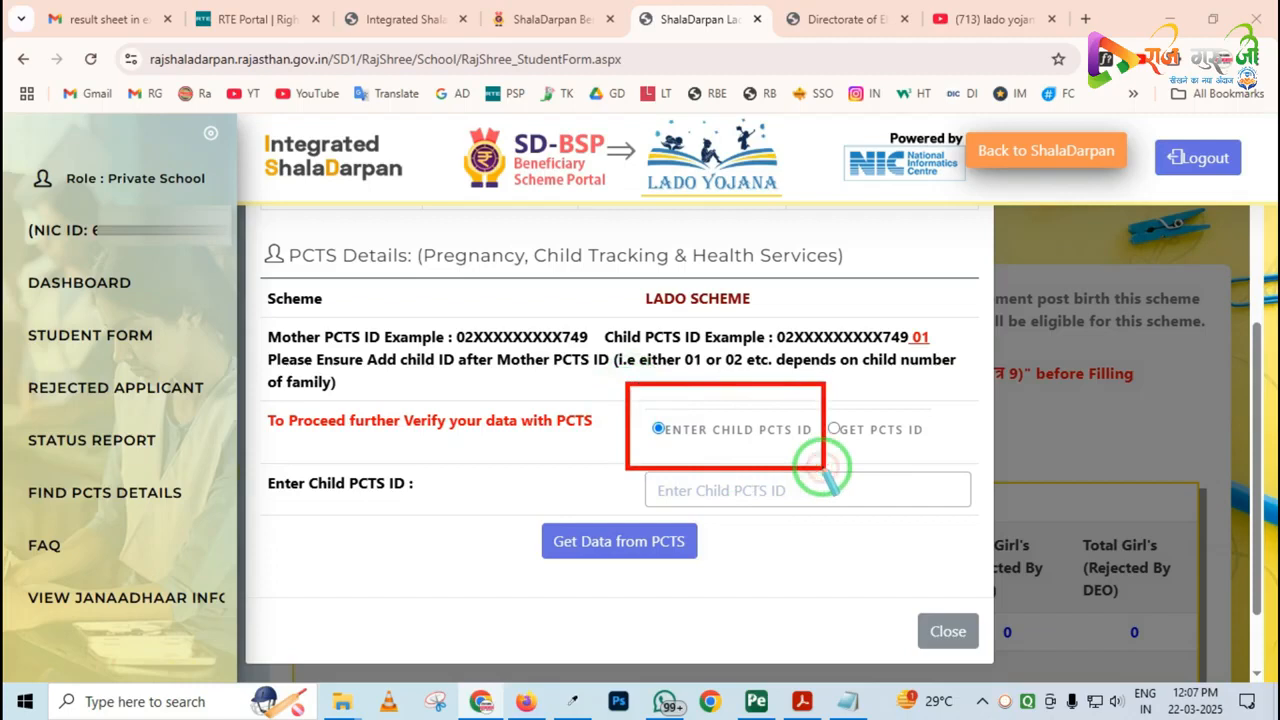
key("Escape")
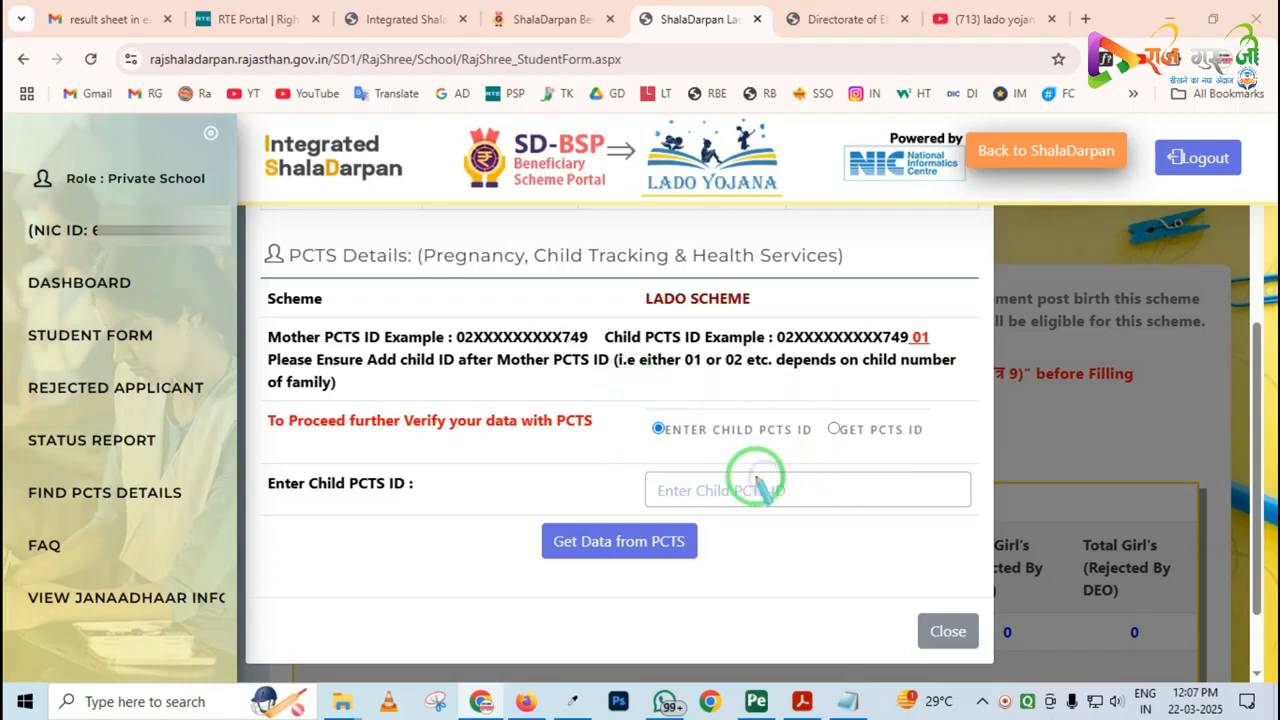
mouse_move(608, 445)
left_mouse_down()
mouse_move(757, 534)
mouse_move(908, 537)
left_mouse_up()
key("Escape")
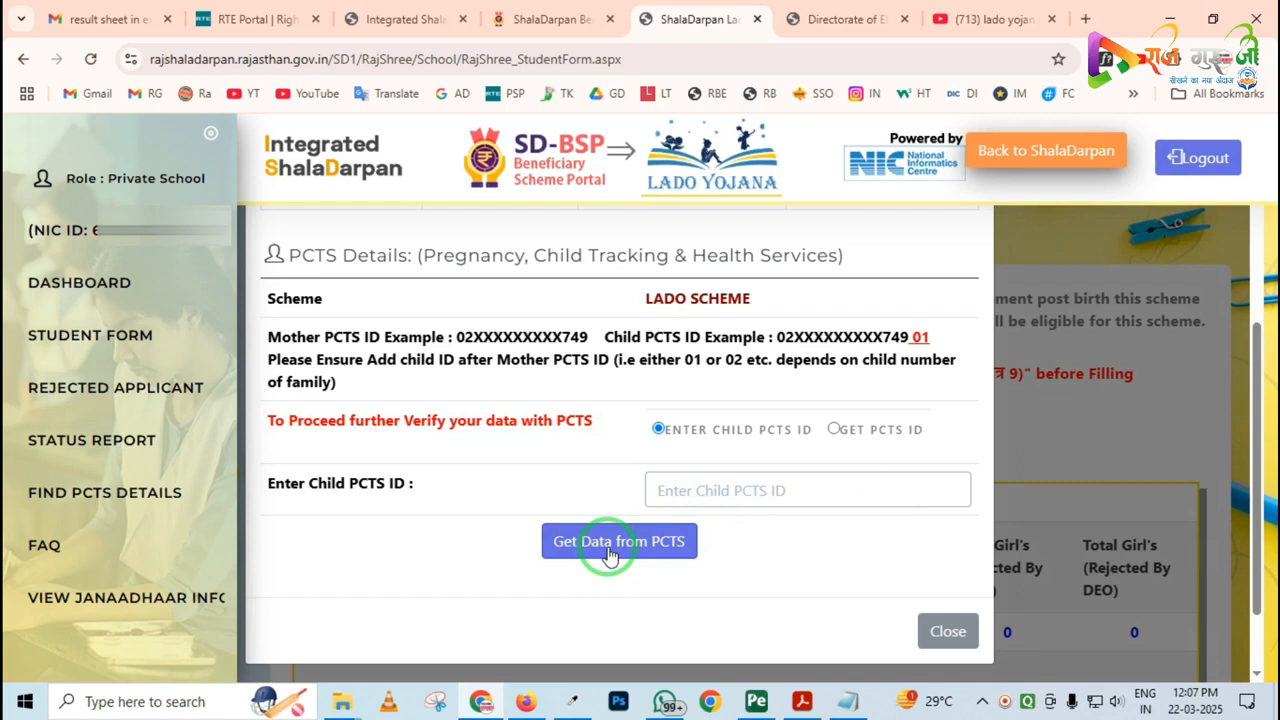
left_click(676, 488)
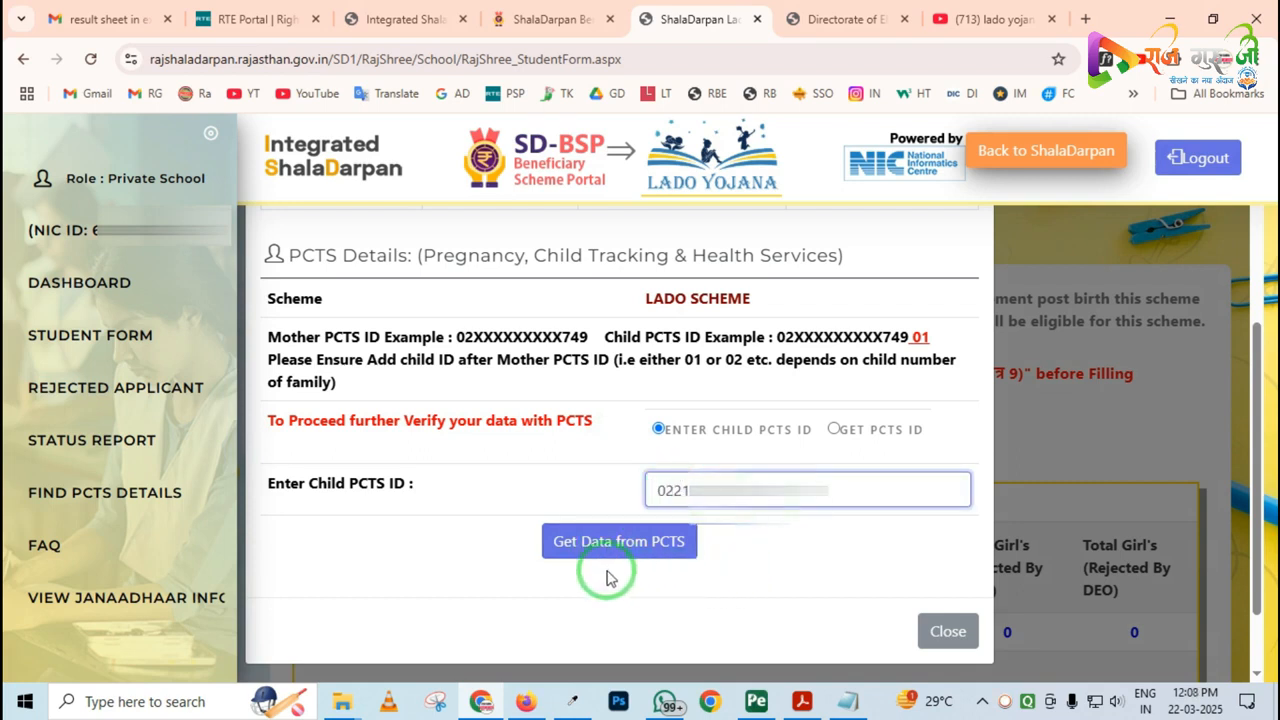
left_click(625, 544)
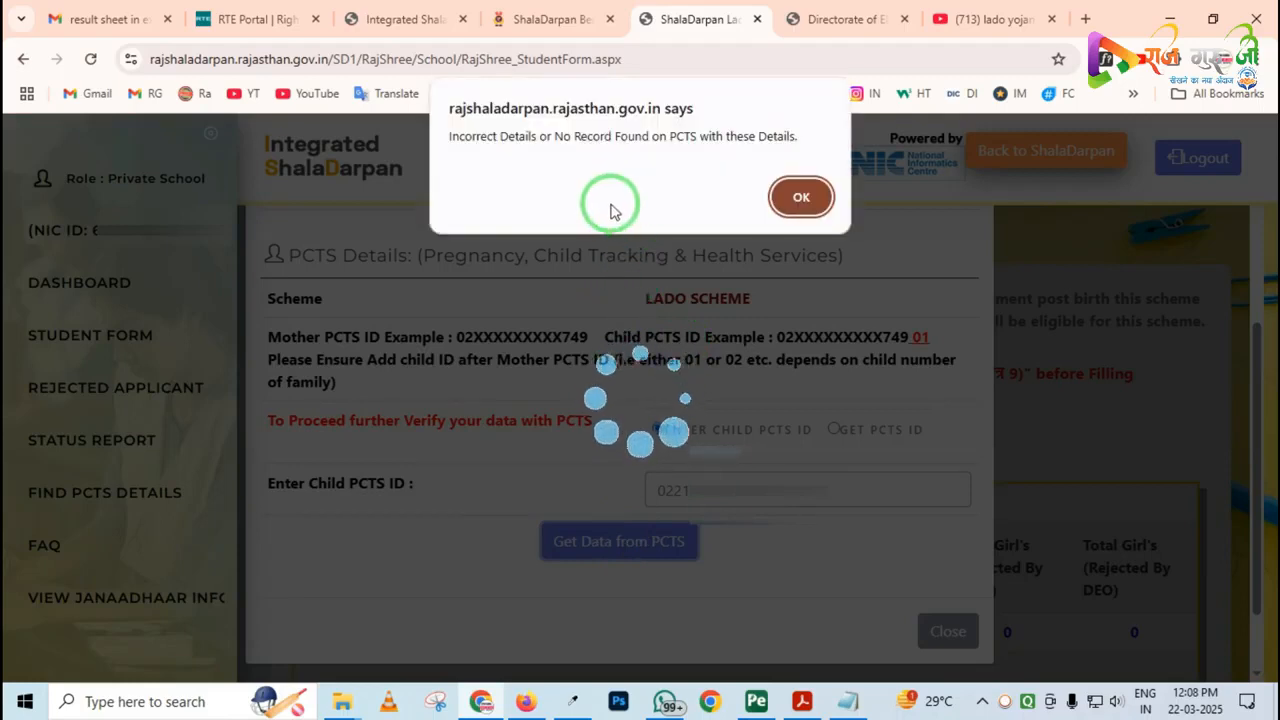
left_click_drag(432, 96, 822, 178)
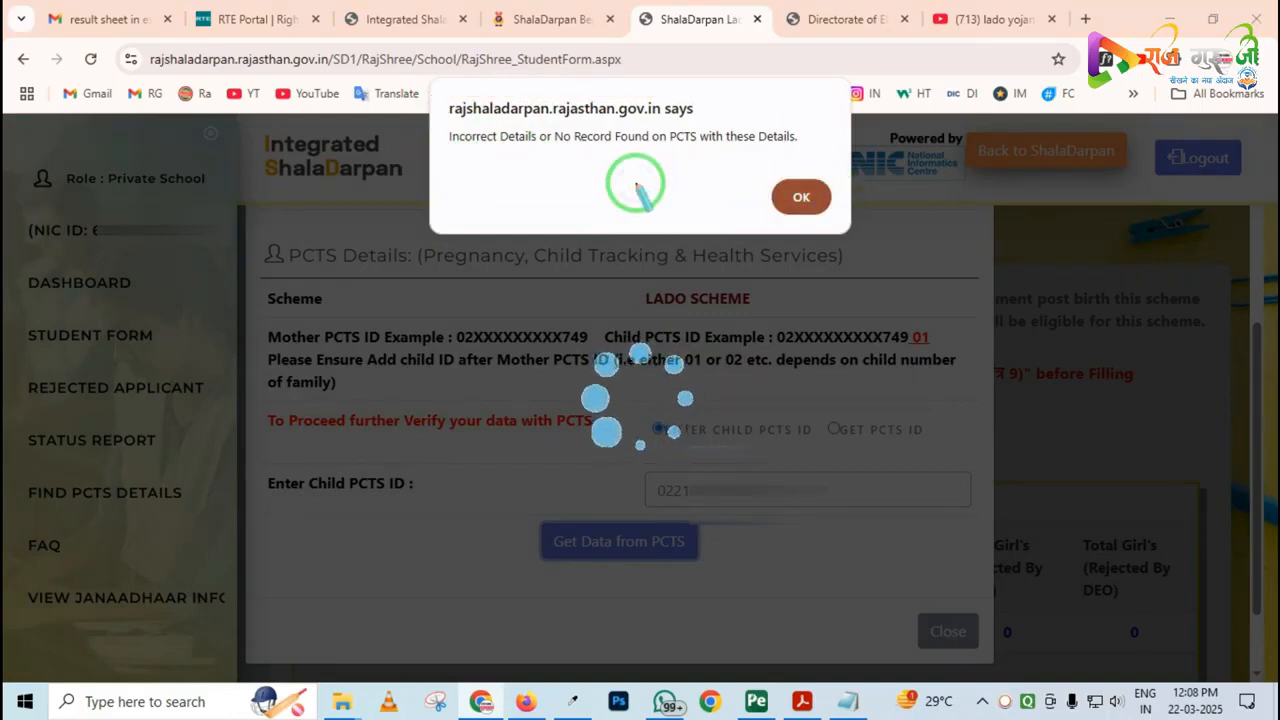
left_click(796, 203)
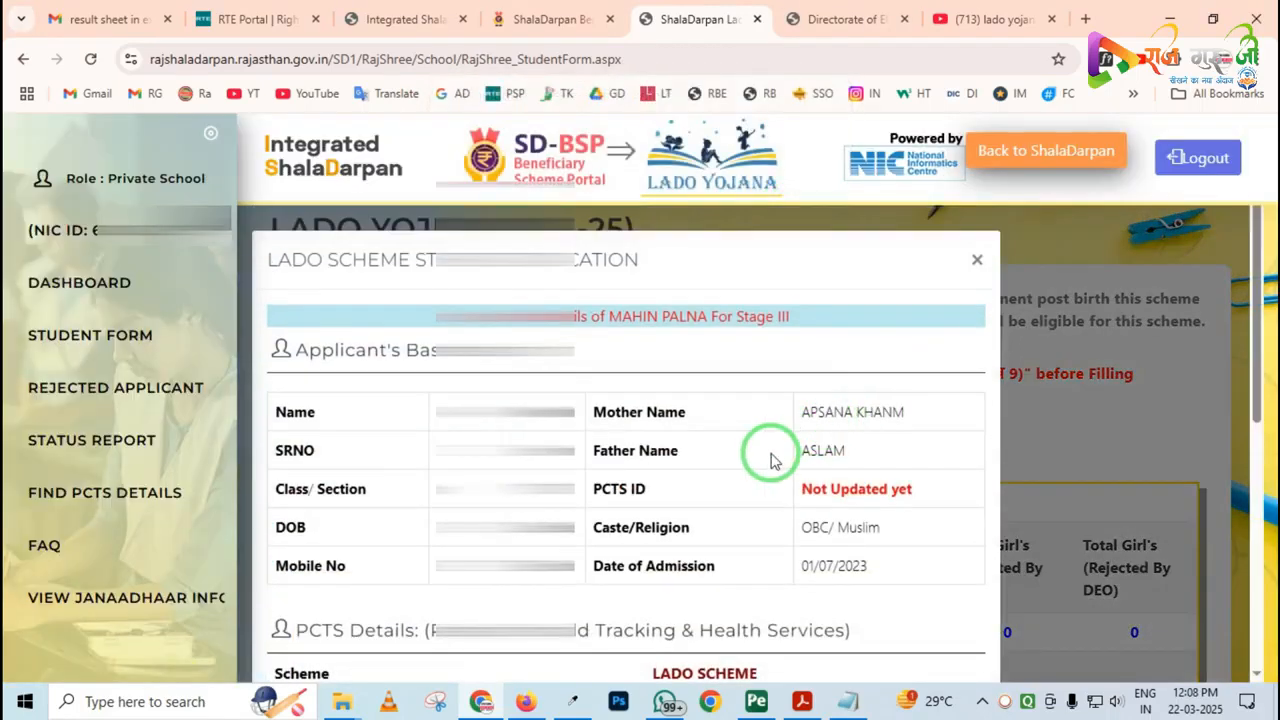
Switch the application's PCTS verification method to Get PCTS ID and show its lookup options
scroll(678, 432, "down", 4)
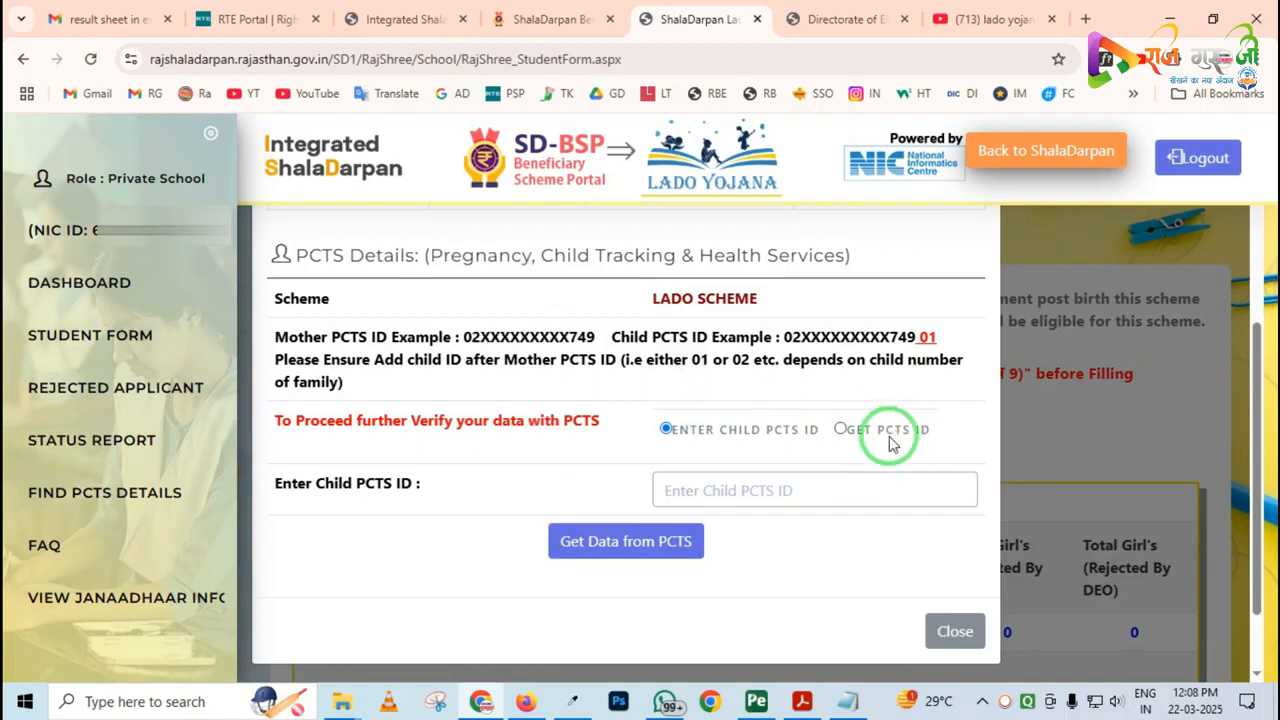
mouse_move(814, 402)
left_mouse_down()
mouse_move(837, 434)
mouse_move(944, 459)
left_mouse_up()
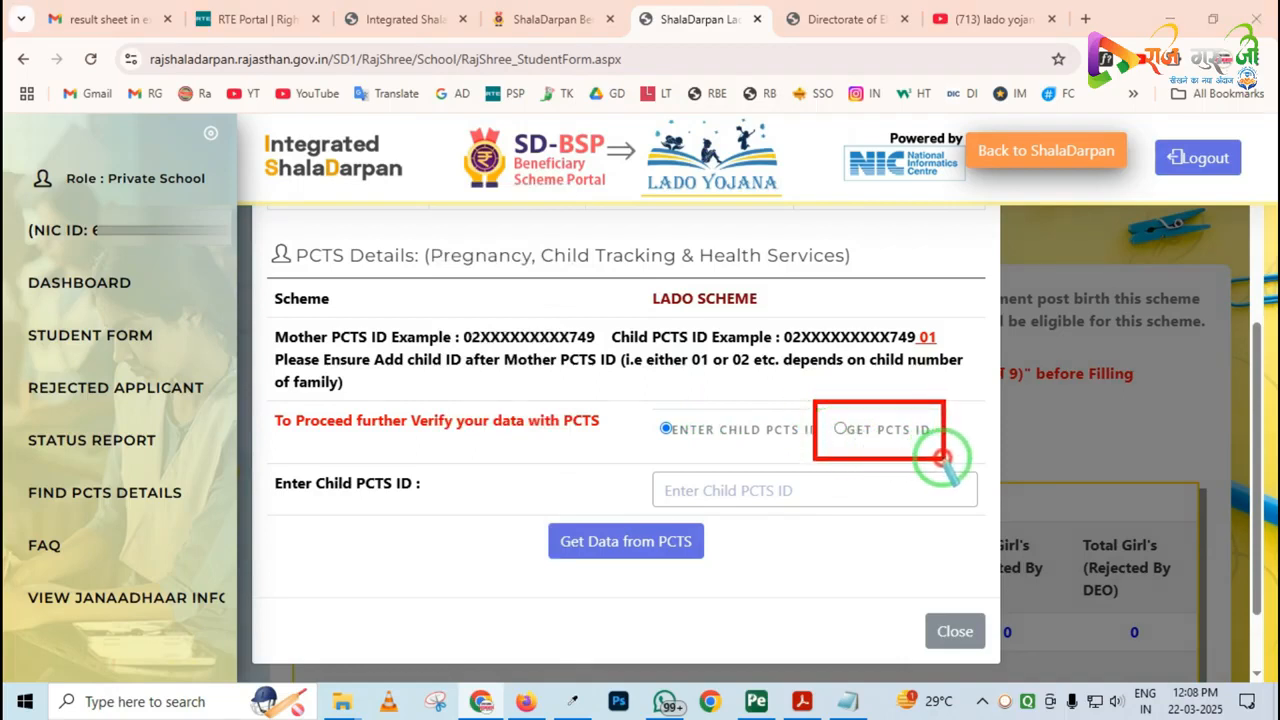
right_click(874, 442)
left_click(843, 430)
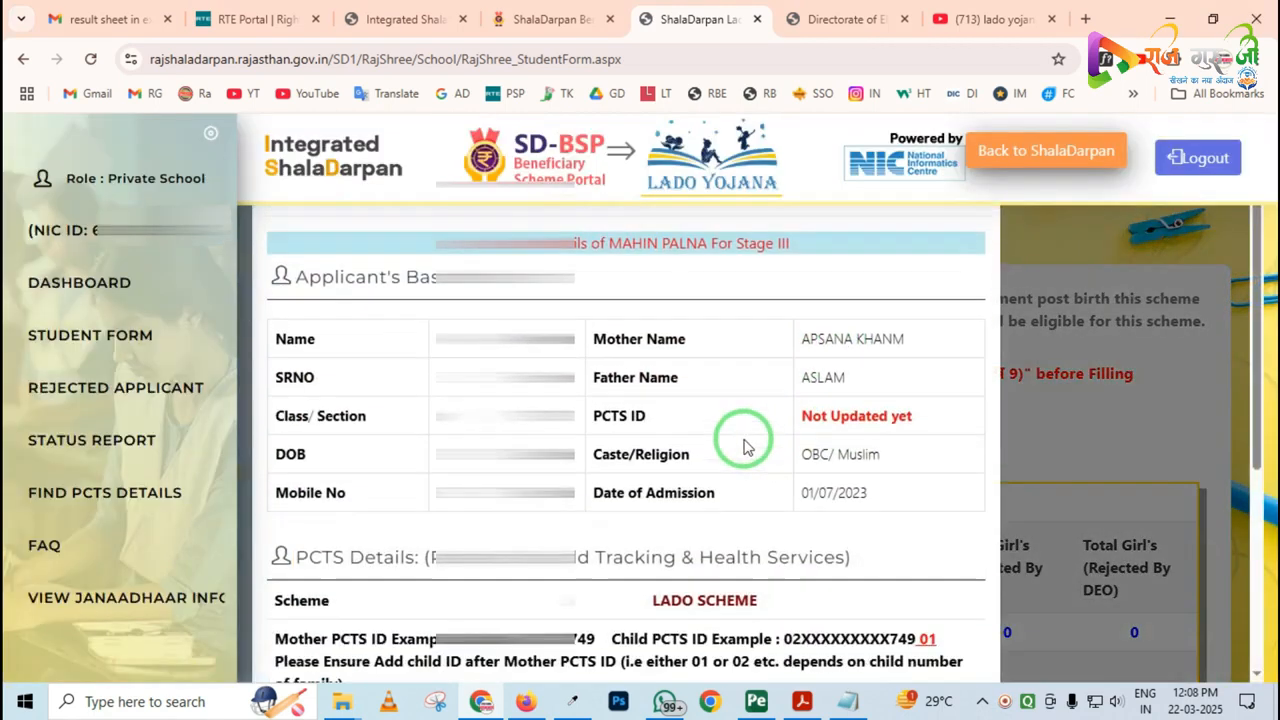
scroll(744, 447, "down", 3)
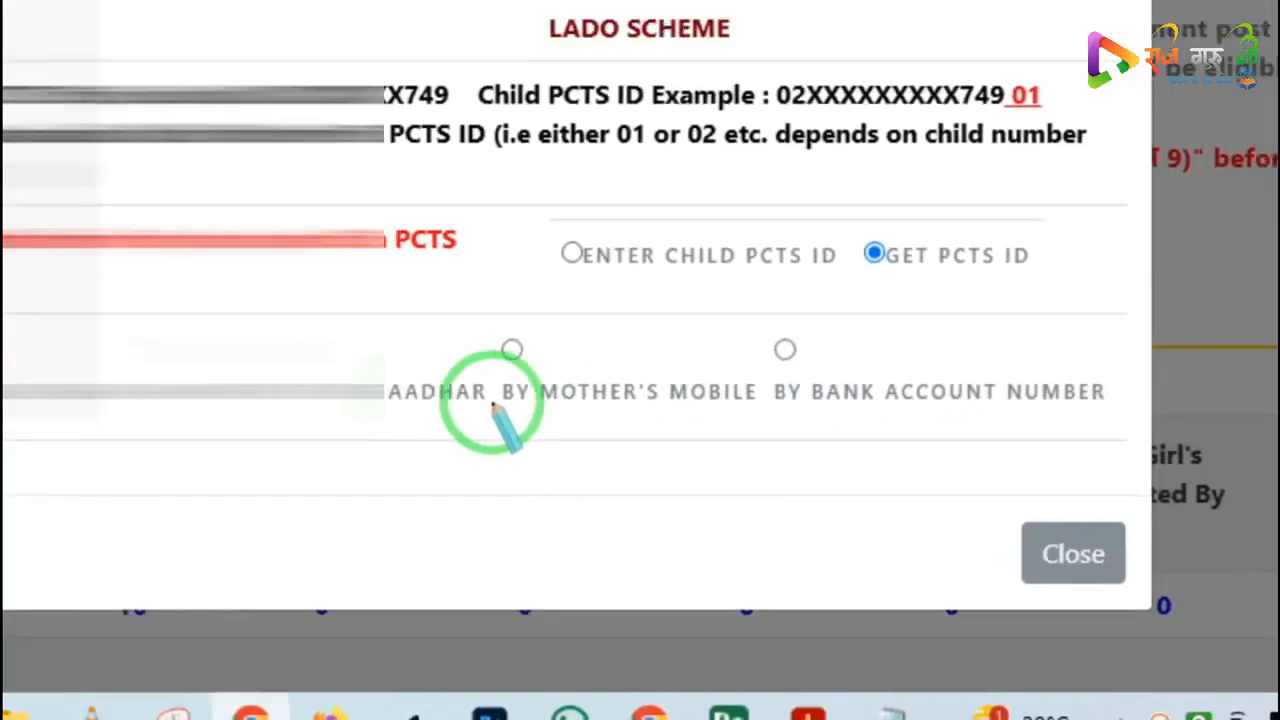
Choose the By Mother's Aadhar lookup and check its Mother's Aadhar and child DOB fields
left_click(234, 349)
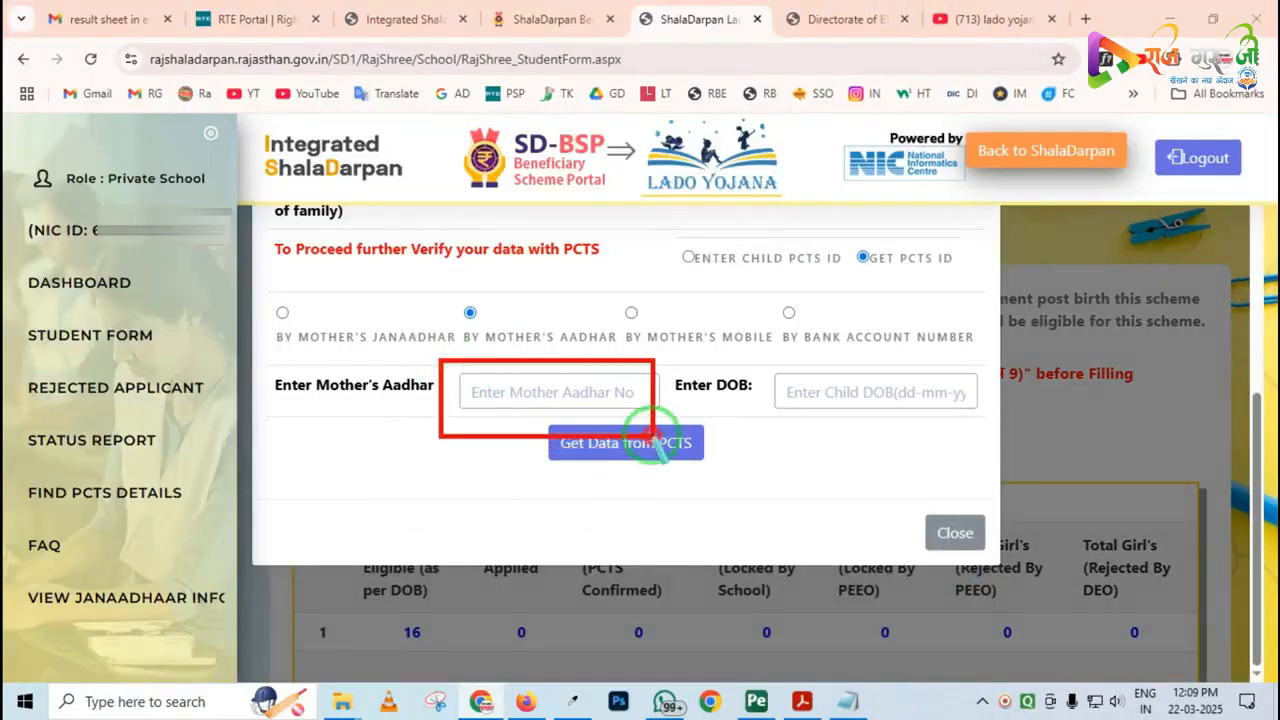
mouse_move(776, 362)
left_mouse_down()
mouse_move(808, 393)
mouse_move(975, 410)
left_mouse_up()
right_click(842, 404)
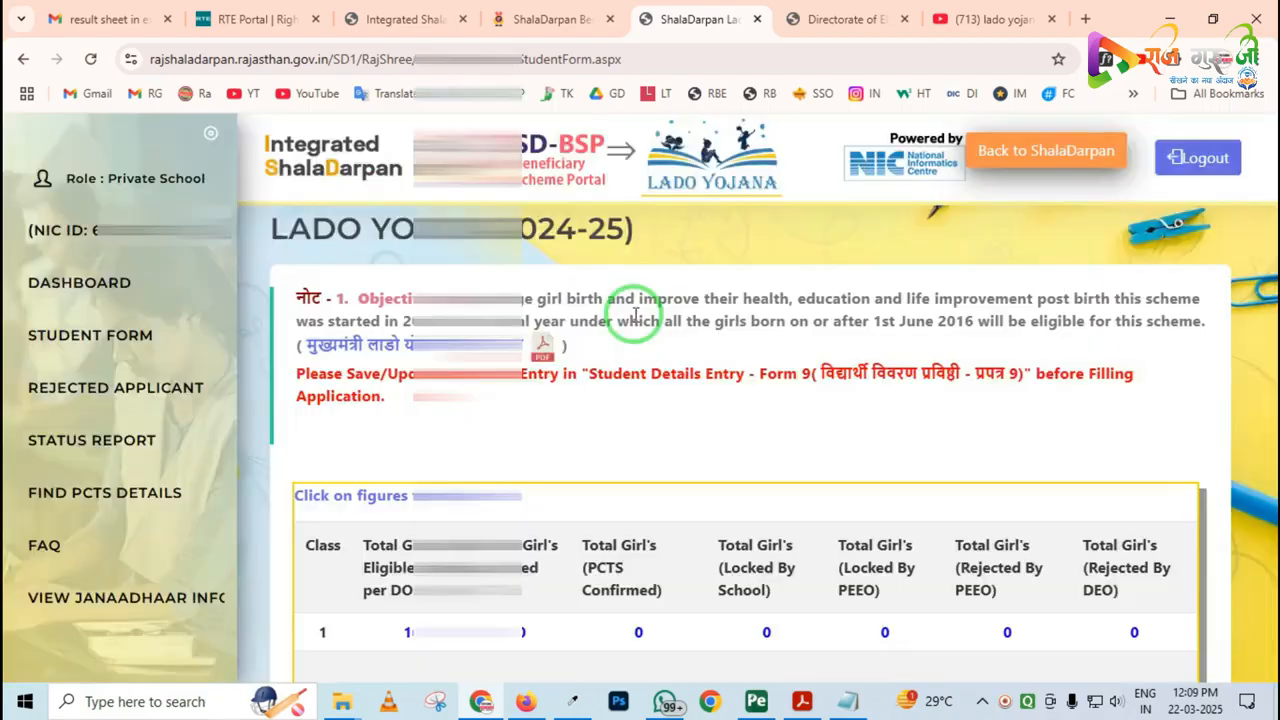
Fetch the PCTS record with the By Mother's Mobile lookup, entering the mother's mobile number and the child's date of birth
scroll(655, 360, "down", 4)
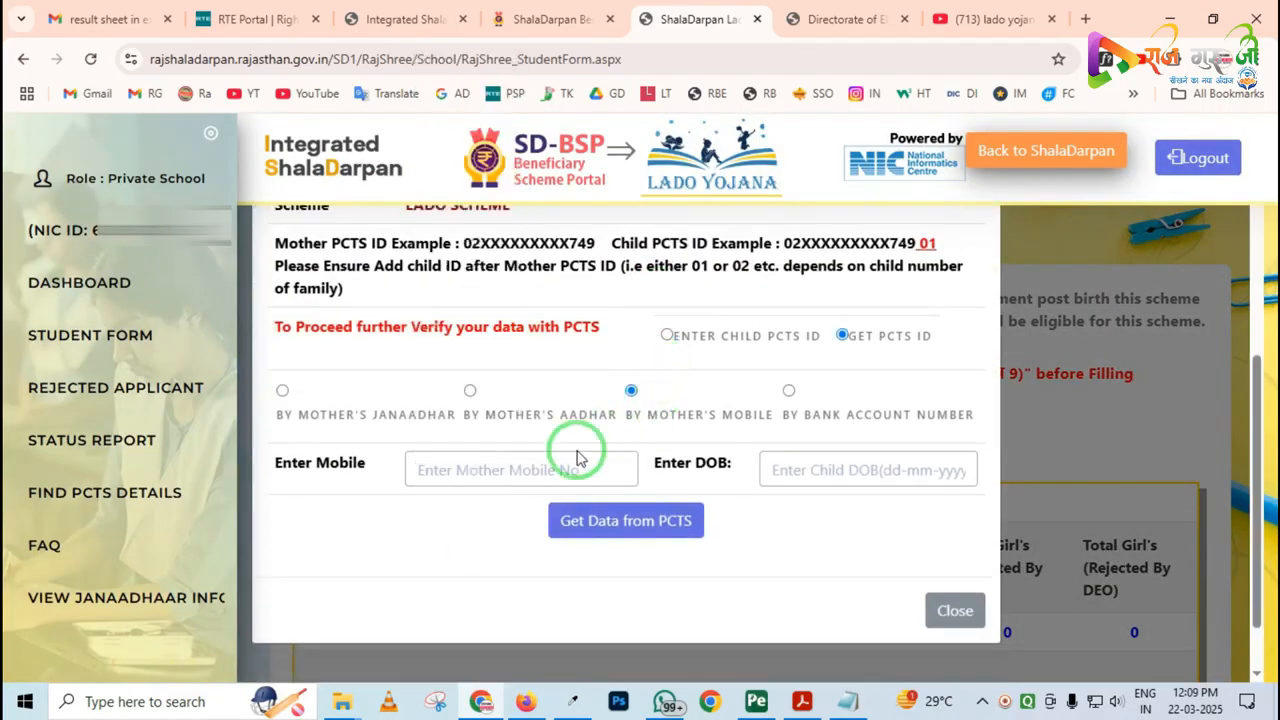
left_click(425, 471)
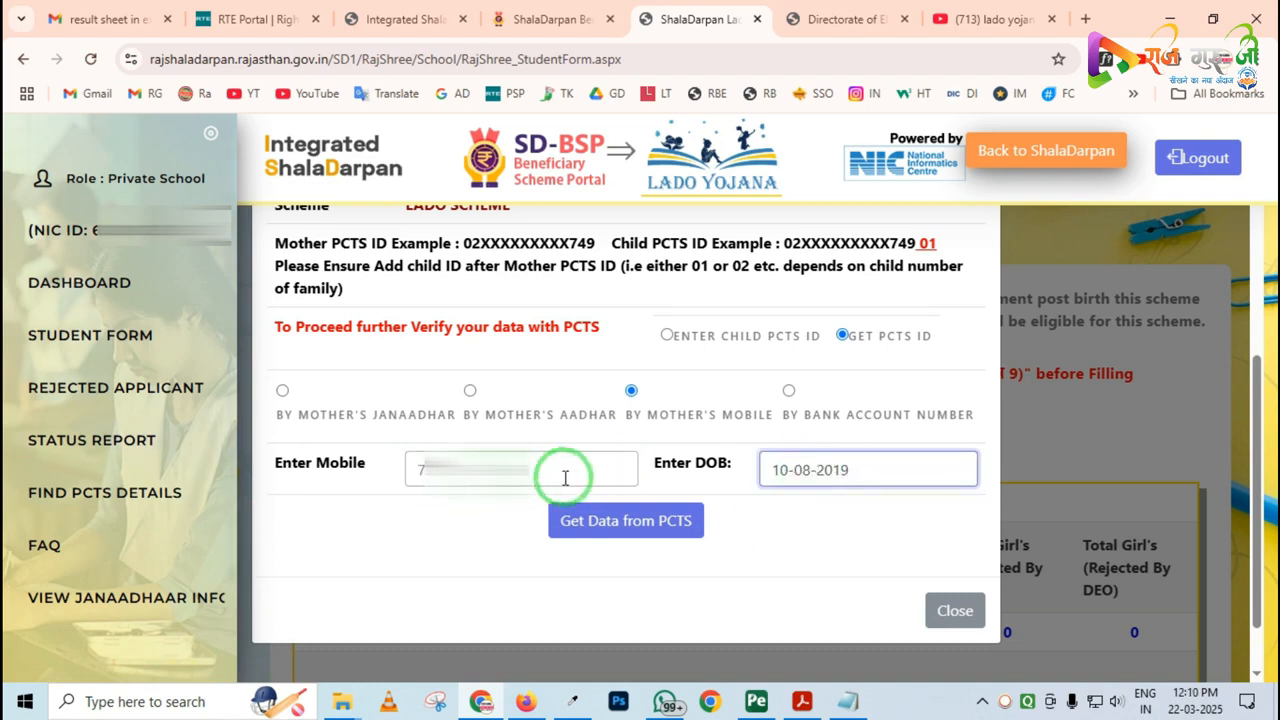
left_click(624, 528)
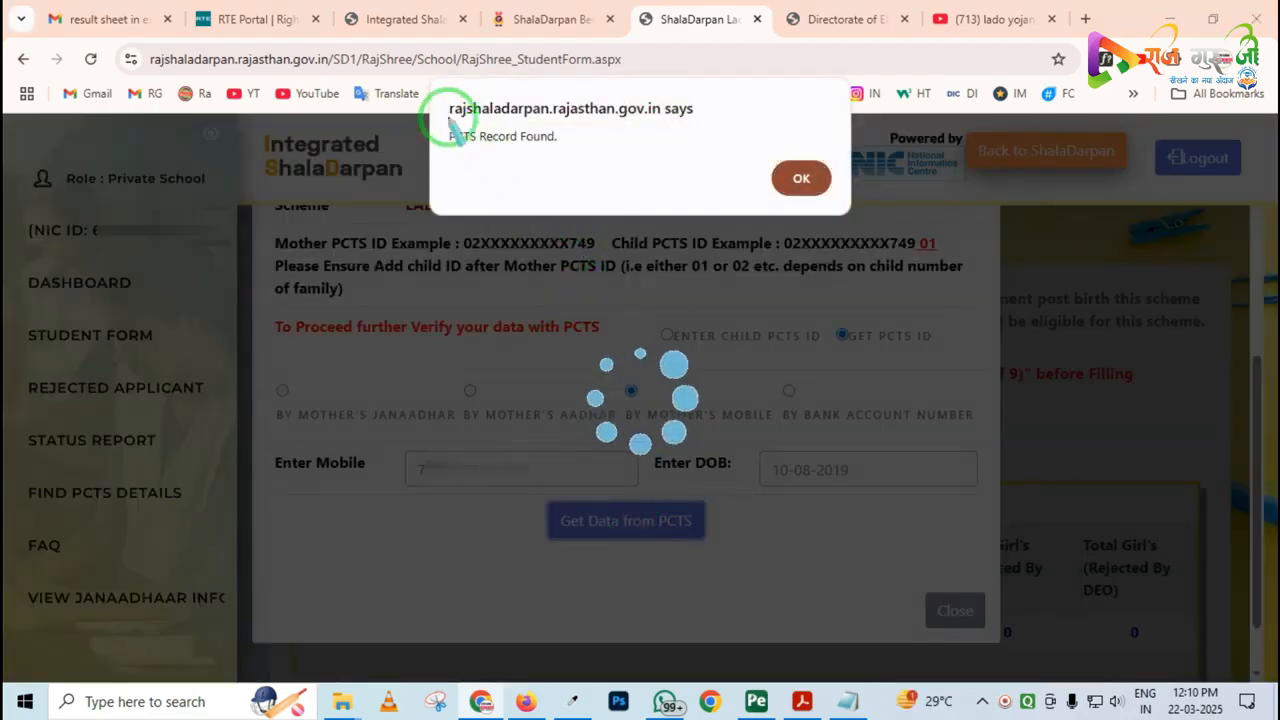
mouse_move(436, 97)
left_mouse_down()
mouse_move(490, 170)
mouse_move(580, 172)
mouse_move(594, 164)
mouse_move(530, 152)
mouse_move(580, 155)
left_mouse_up()
key("Escape")
key("Escape")
left_click(789, 183)
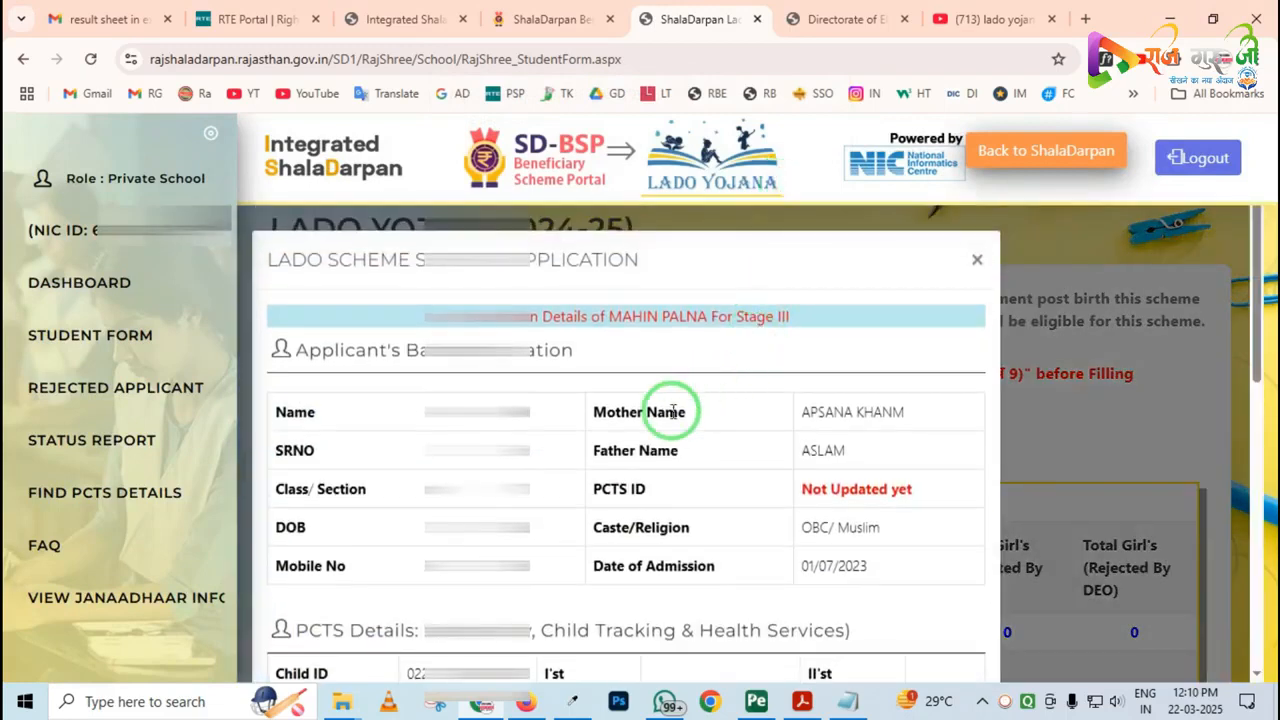
Enter the student's JanAadhaar ID and JanAadhaar Member ID, and submit the PCTS confirmation with JanAadhar authentication
scroll(675, 412, "down", 4)
scroll(673, 418, "down", 3)
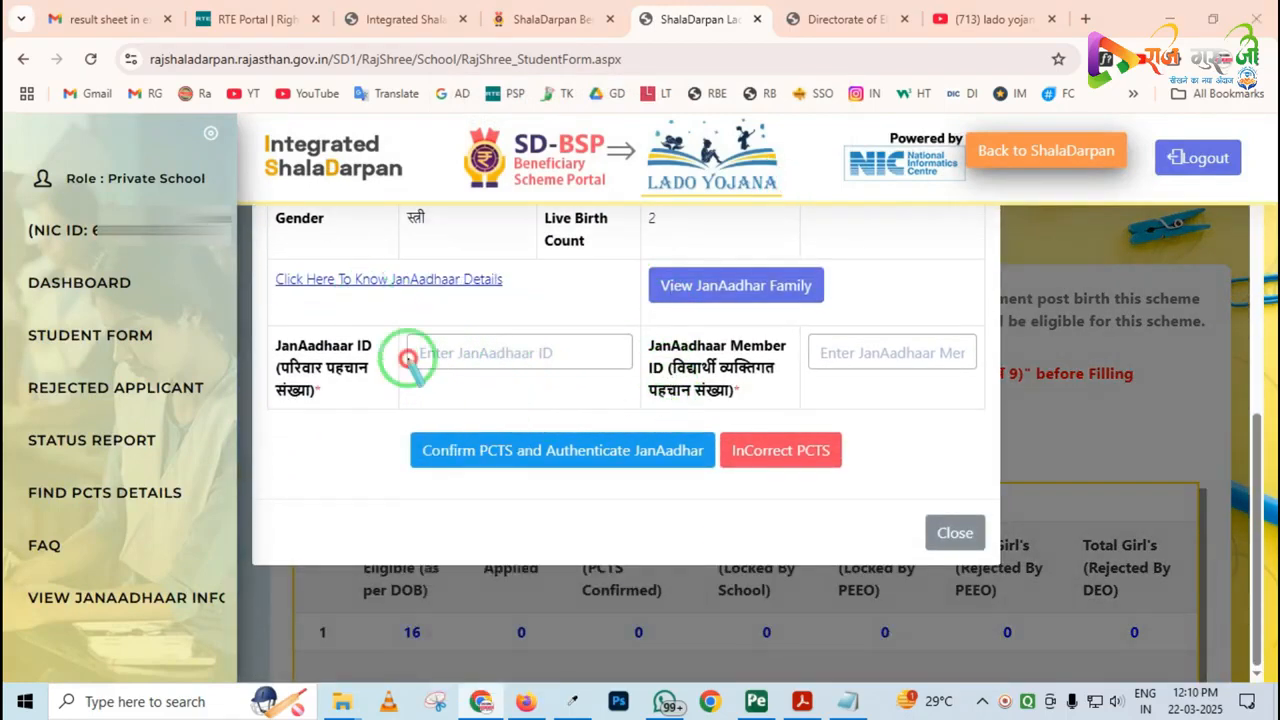
mouse_move(403, 318)
left_mouse_down()
mouse_move(408, 363)
mouse_move(625, 382)
left_mouse_up()
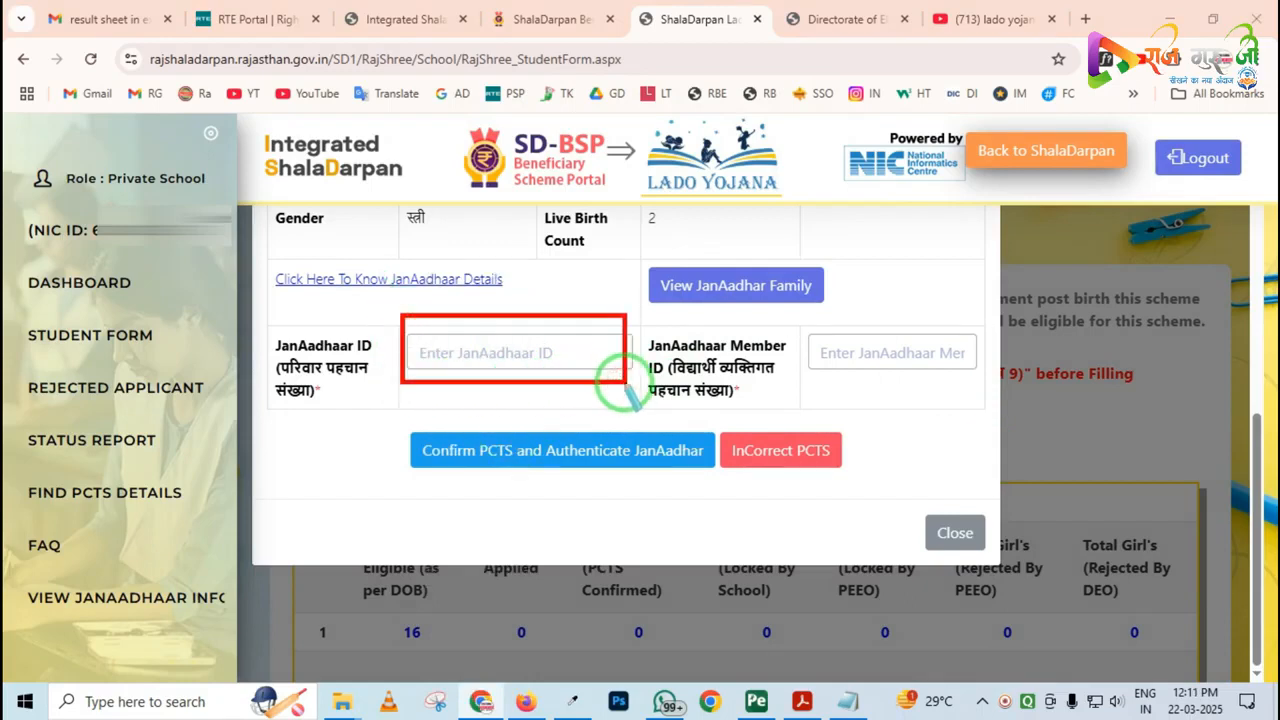
mouse_move(811, 324)
left_mouse_down()
mouse_move(936, 381)
mouse_move(976, 380)
left_mouse_up()
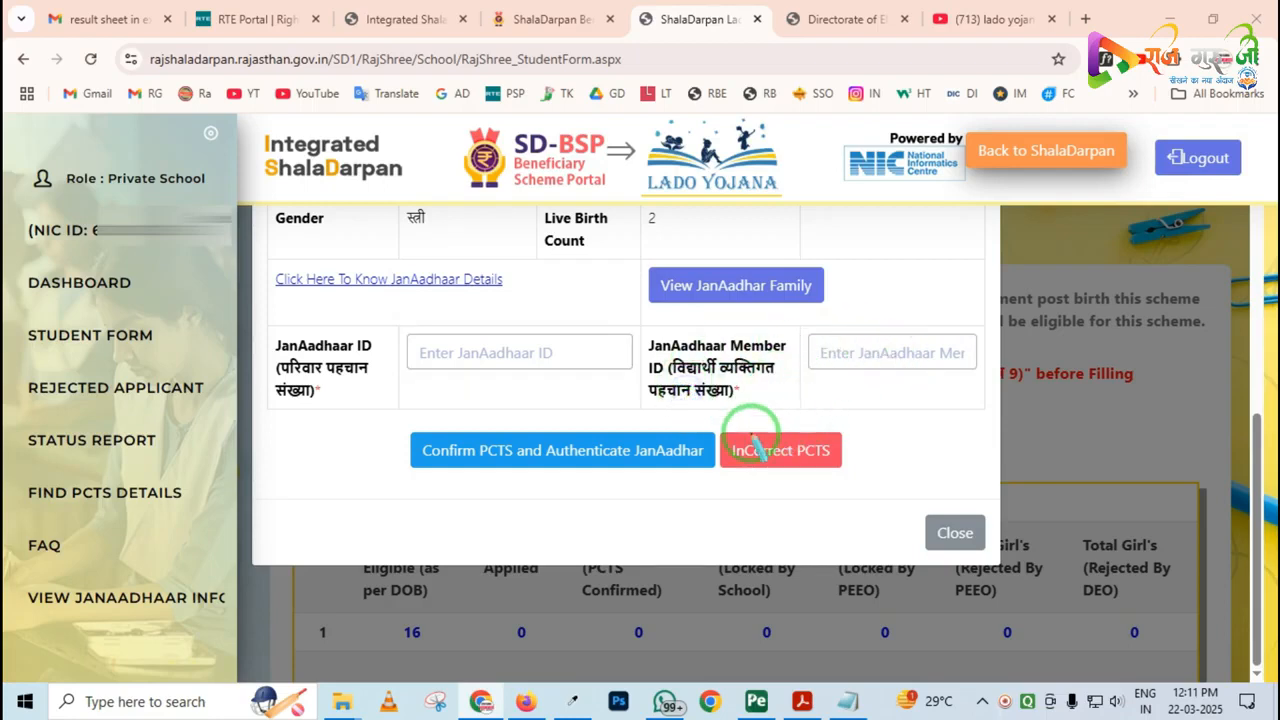
mouse_move(412, 410)
left_mouse_down()
mouse_move(455, 470)
mouse_move(648, 486)
left_mouse_up()
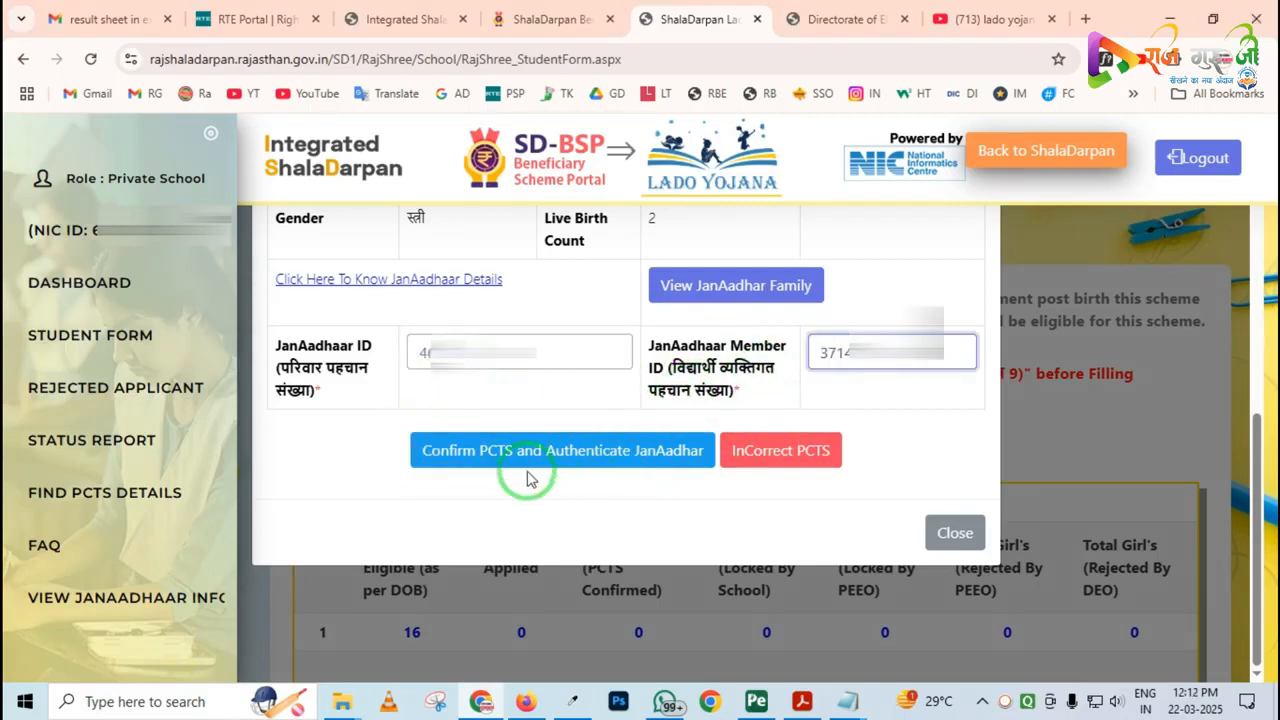
left_click(510, 455)
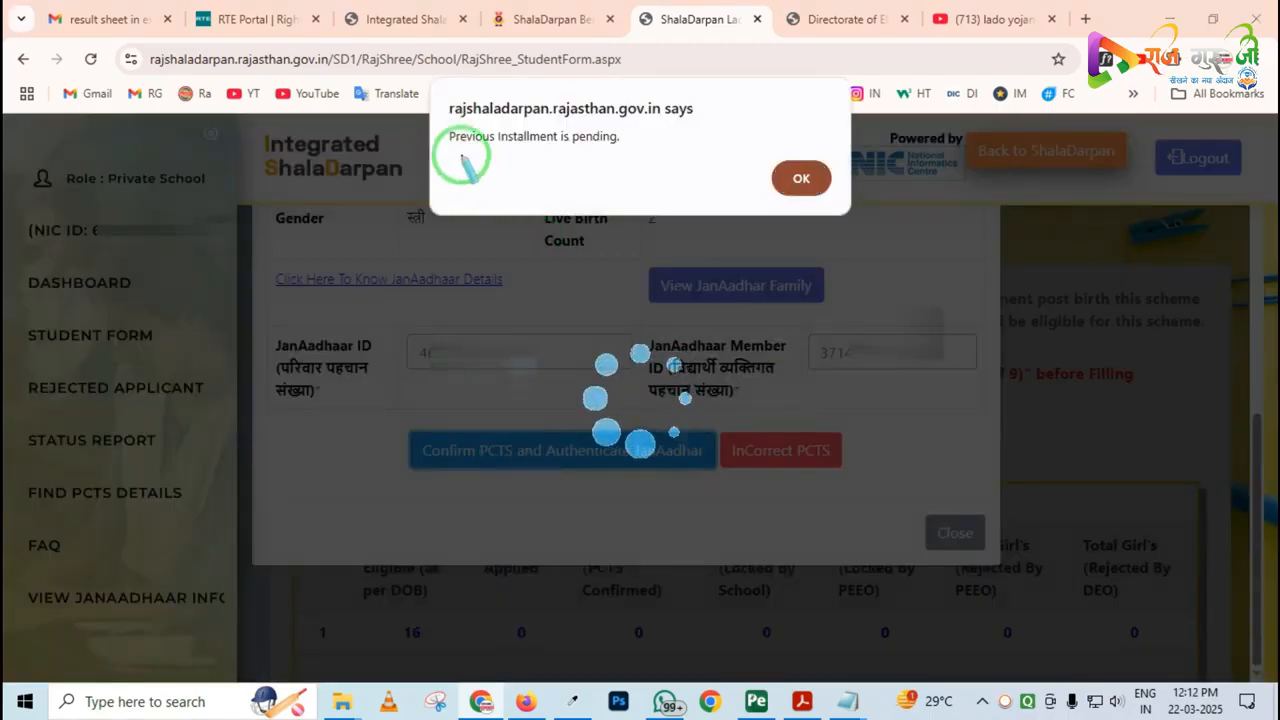
Read and dismiss the alert raised by the PCTS confirmation and JanAadhar authentication
mouse_move(432, 100)
left_mouse_down()
mouse_move(609, 180)
mouse_move(704, 186)
left_mouse_up()
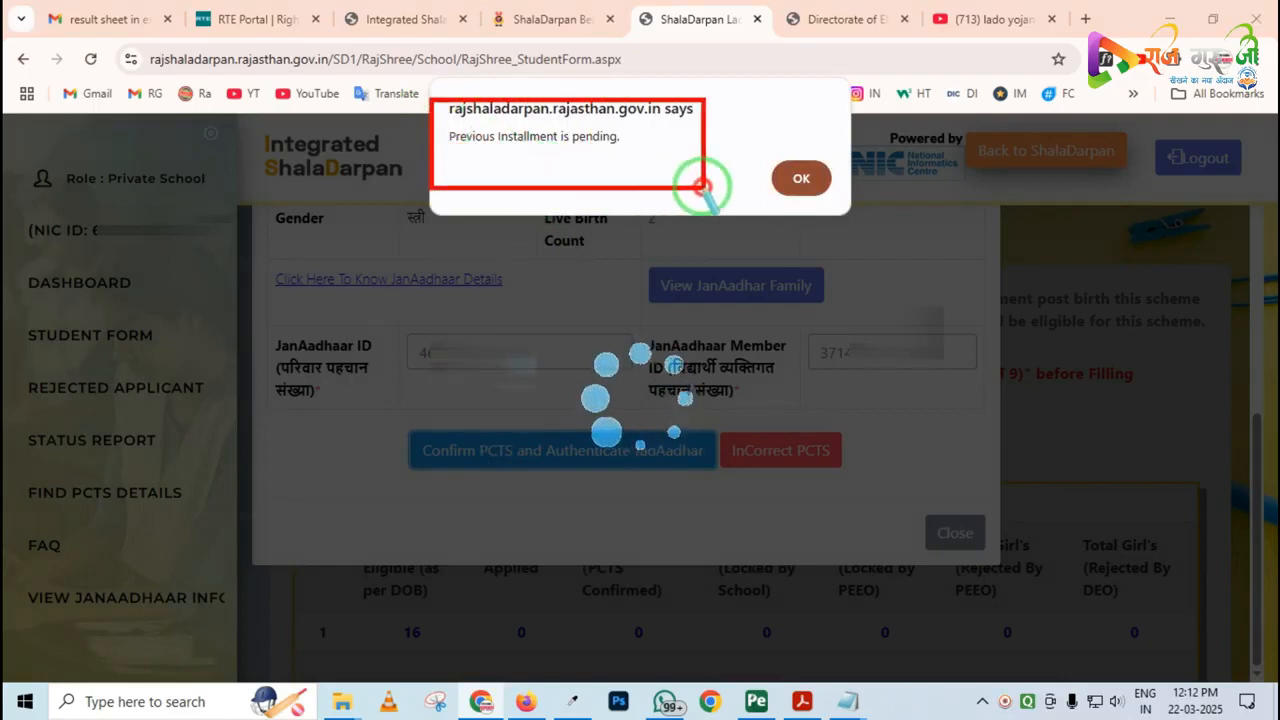
left_click(570, 153)
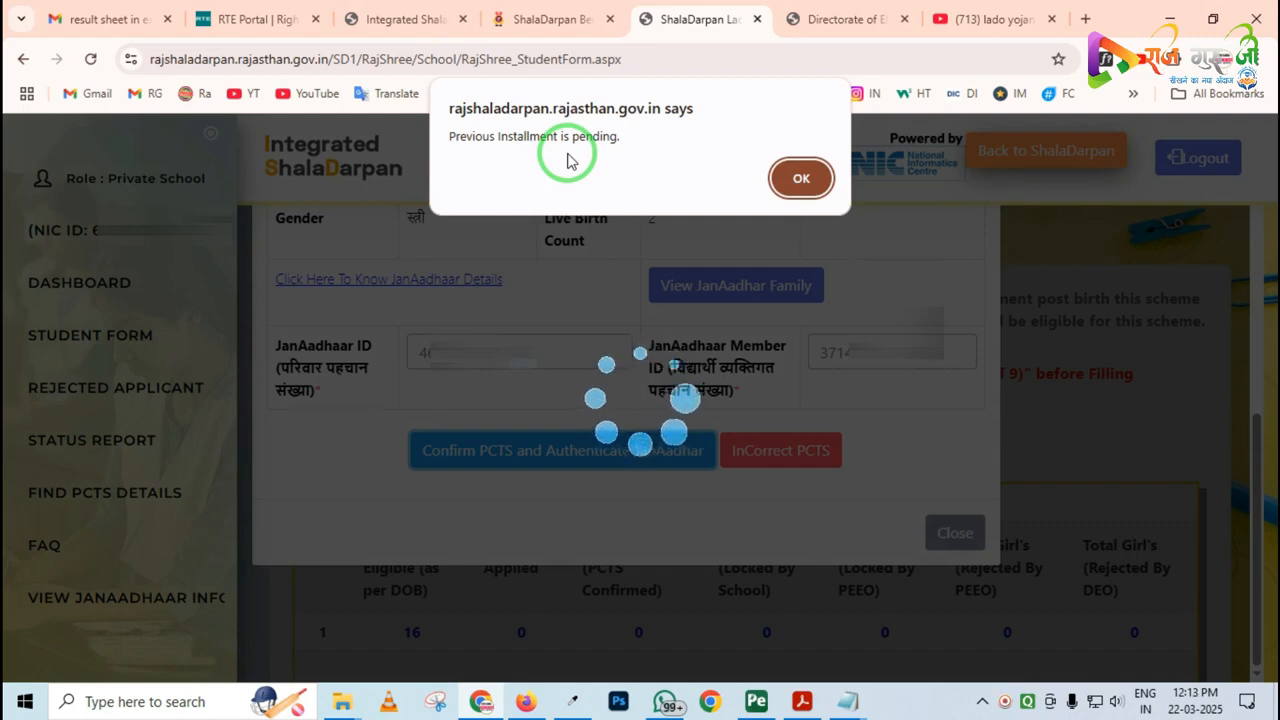
left_click(797, 181)
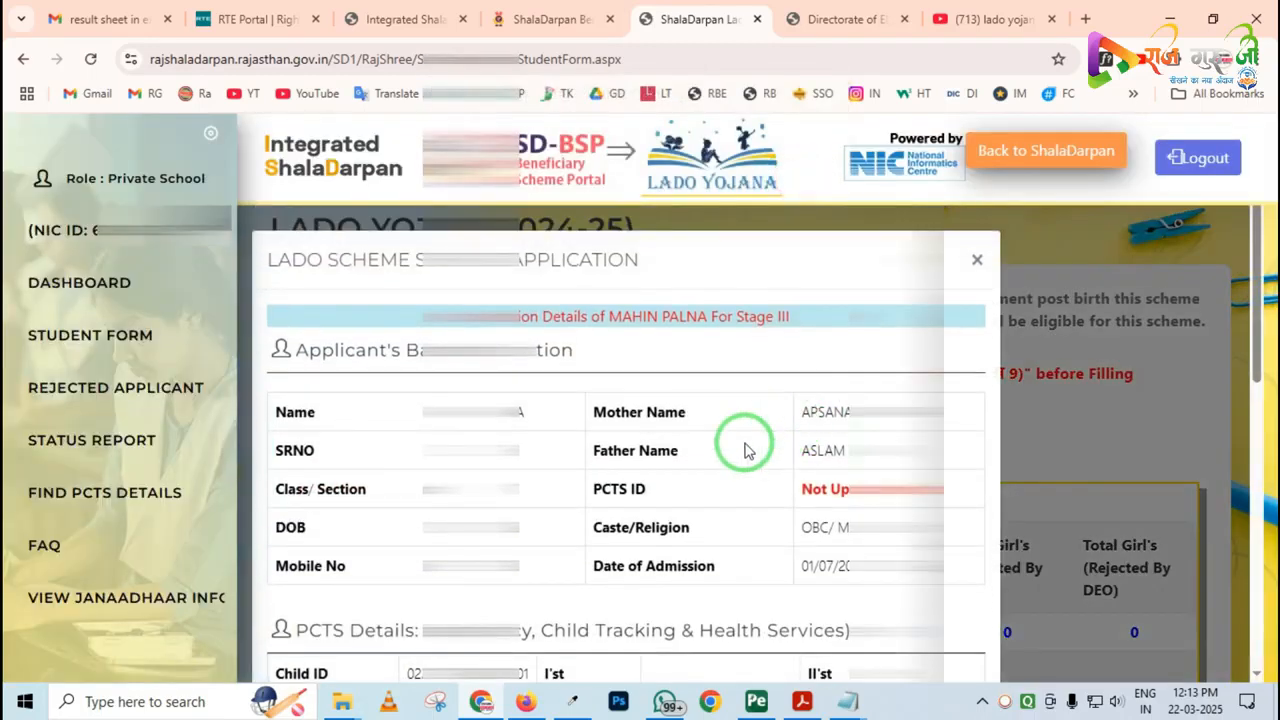
Confirm the PCTS record with JanAadhar authentication for the applicant whose JanAadhaar IDs are filled in, and acknowledge the saved record
scroll(743, 449, "down", 2)
scroll(743, 449, "down", 5)
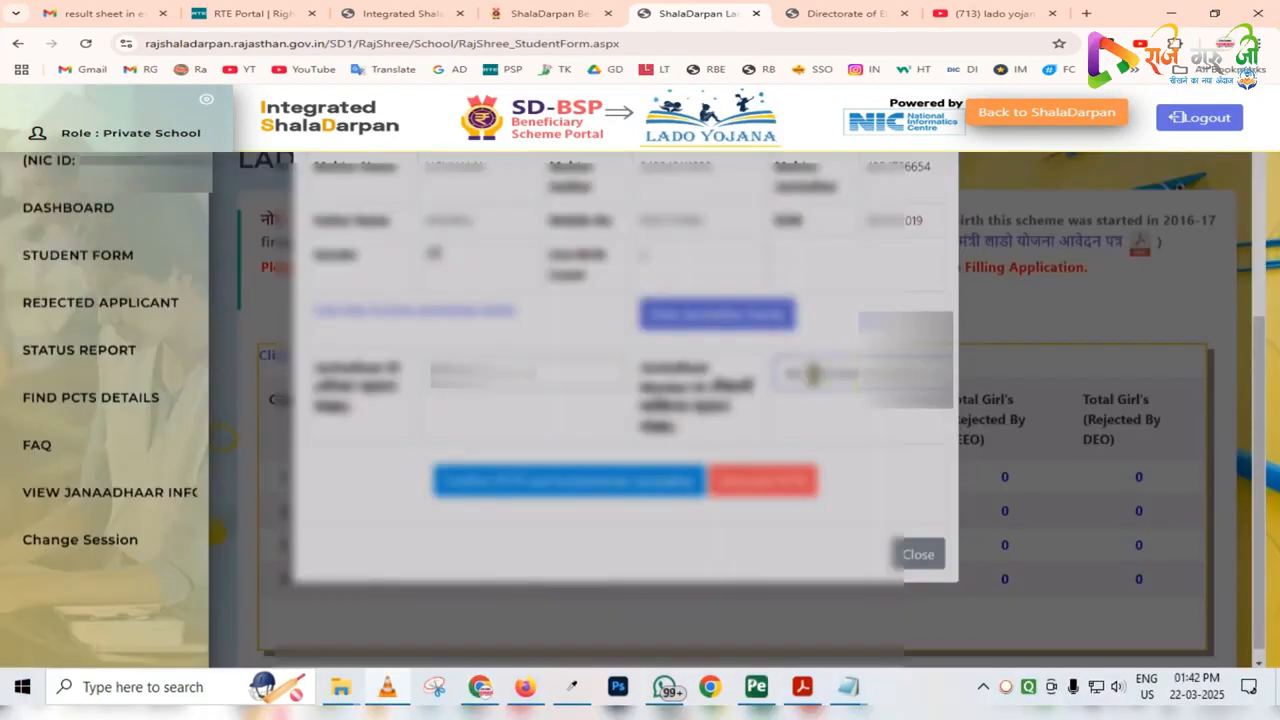
left_click(573, 486)
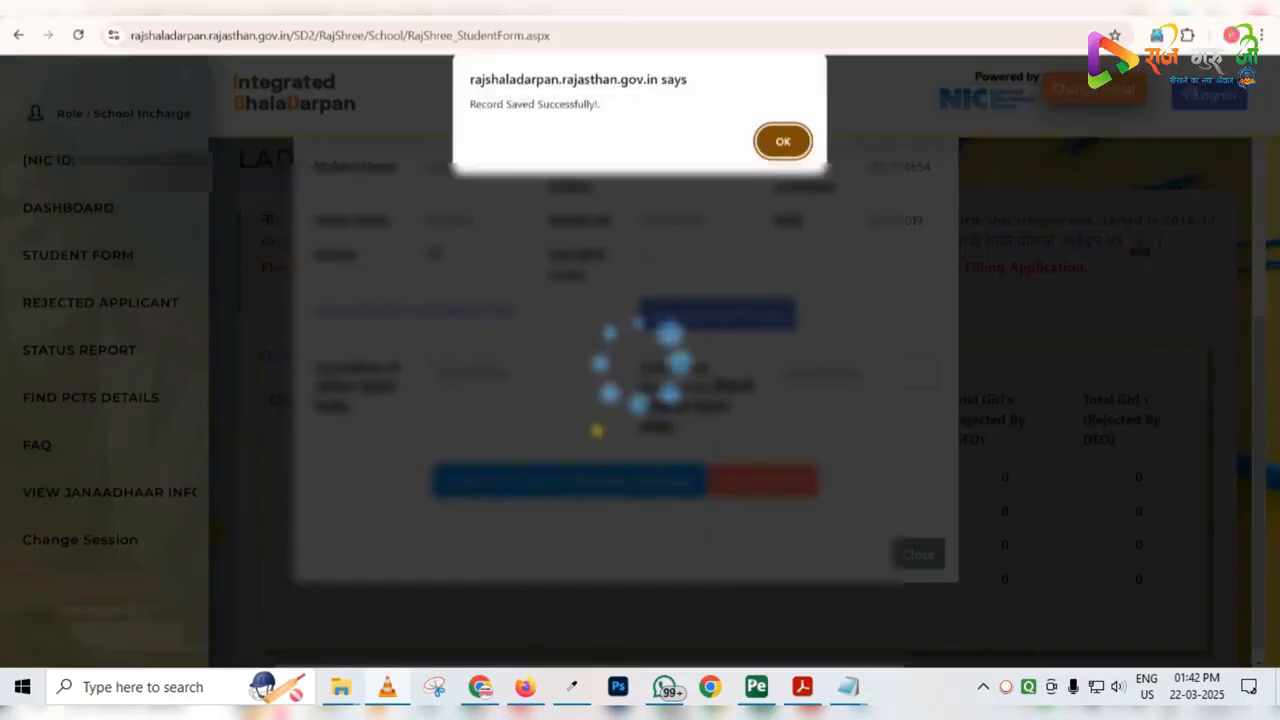
left_click(783, 141)
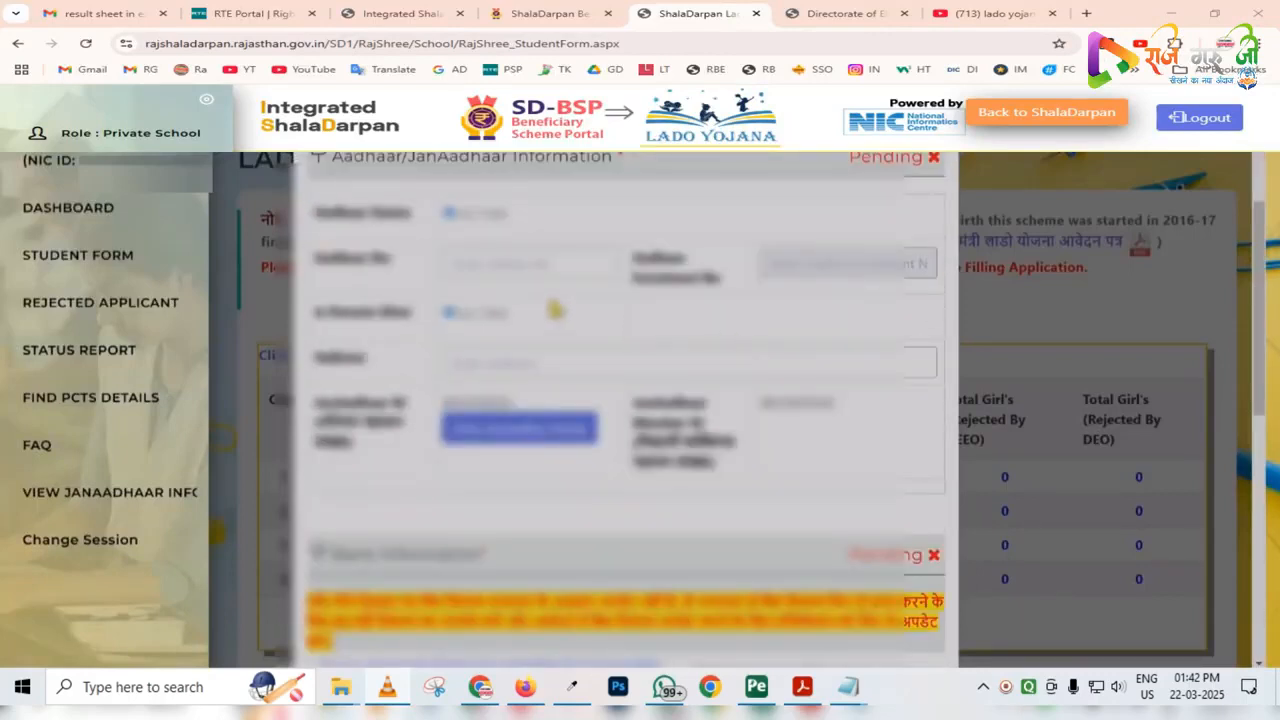
Fill in the student's Aadhaar number and address in the Aadhaar/JanAadhaar Information section
scroll(550, 310, "down", 1)
left_click(537, 325)
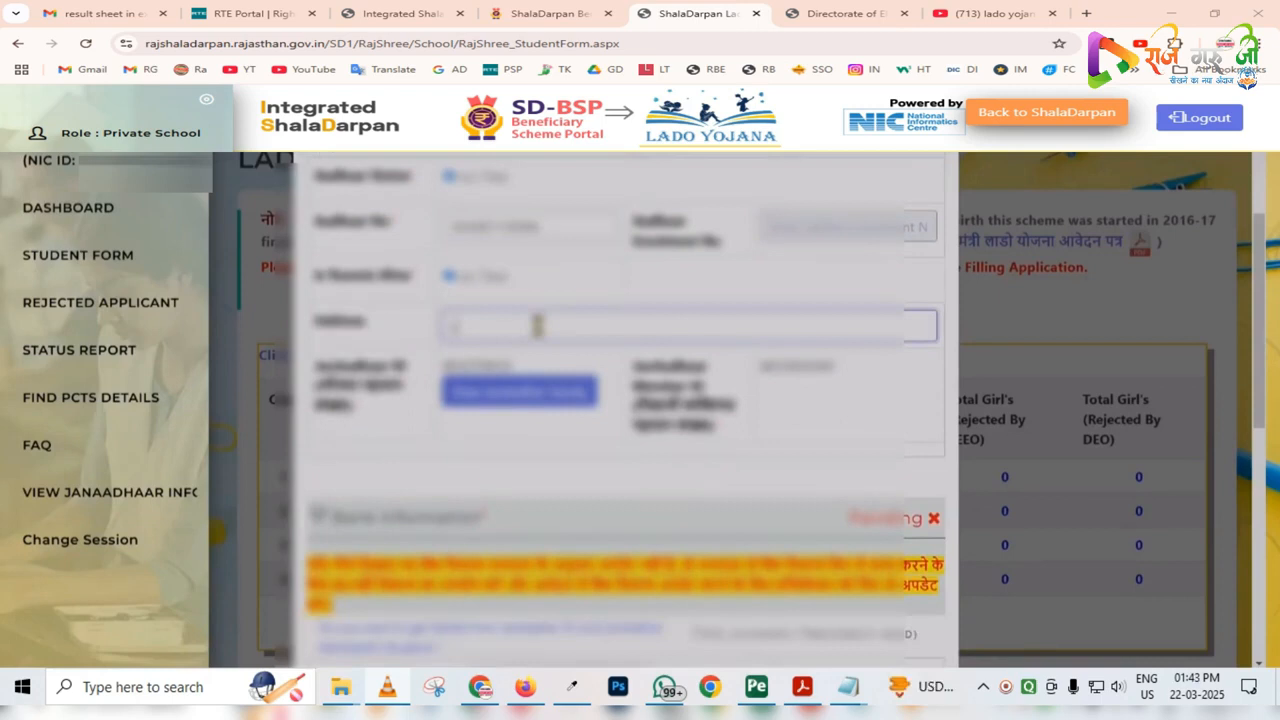
type("r")
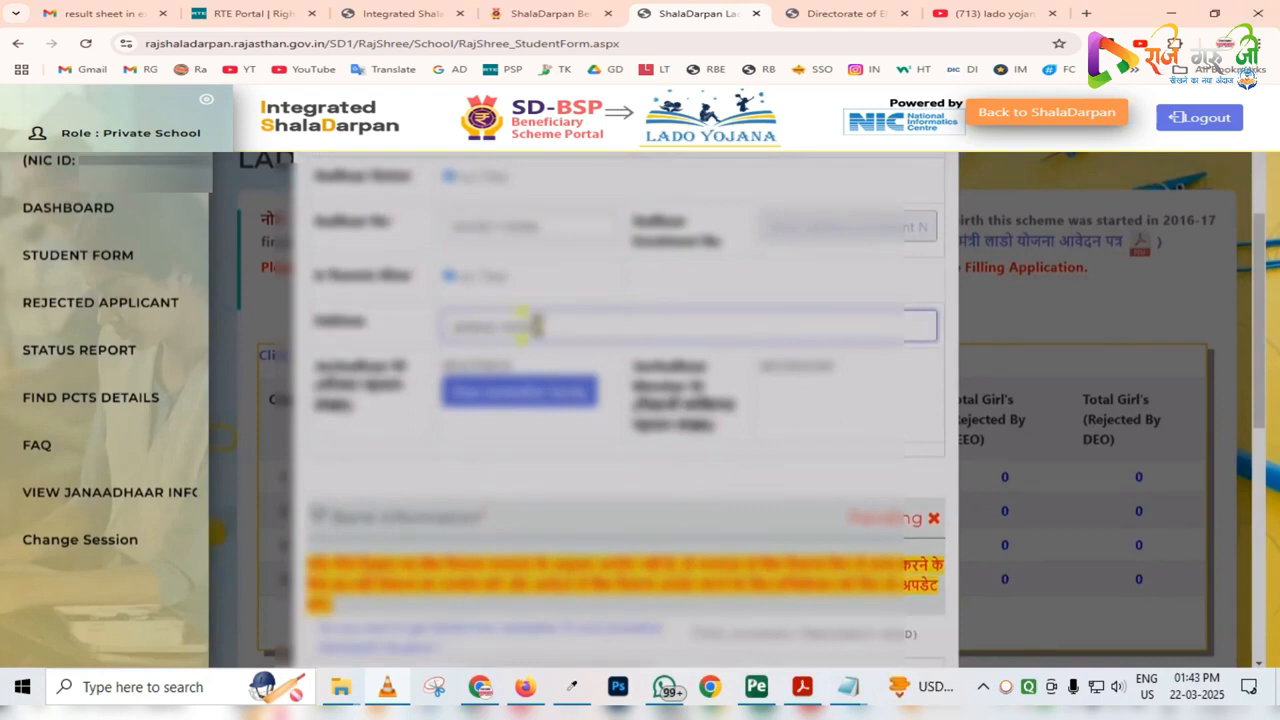
Fetch the account details for the Bank Information section with the second JanAadhaar source option
scroll(537, 325, "down", 3)
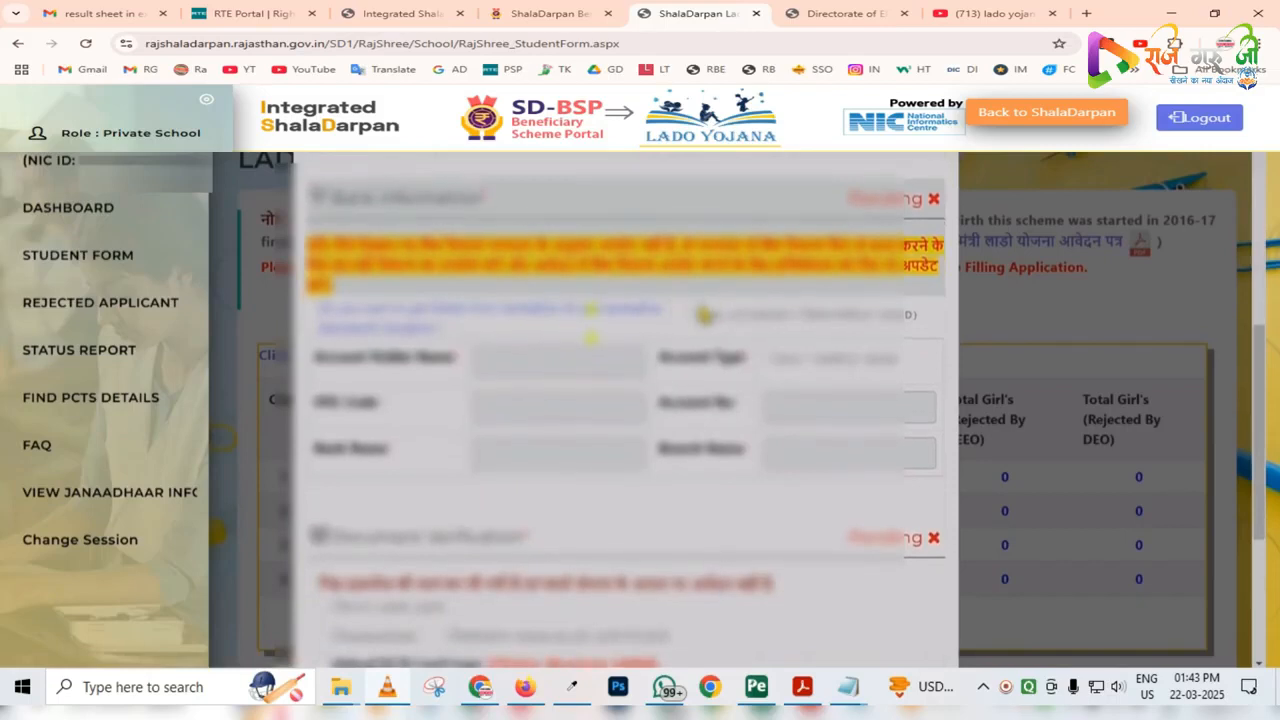
scroll(705, 316, "down", 1)
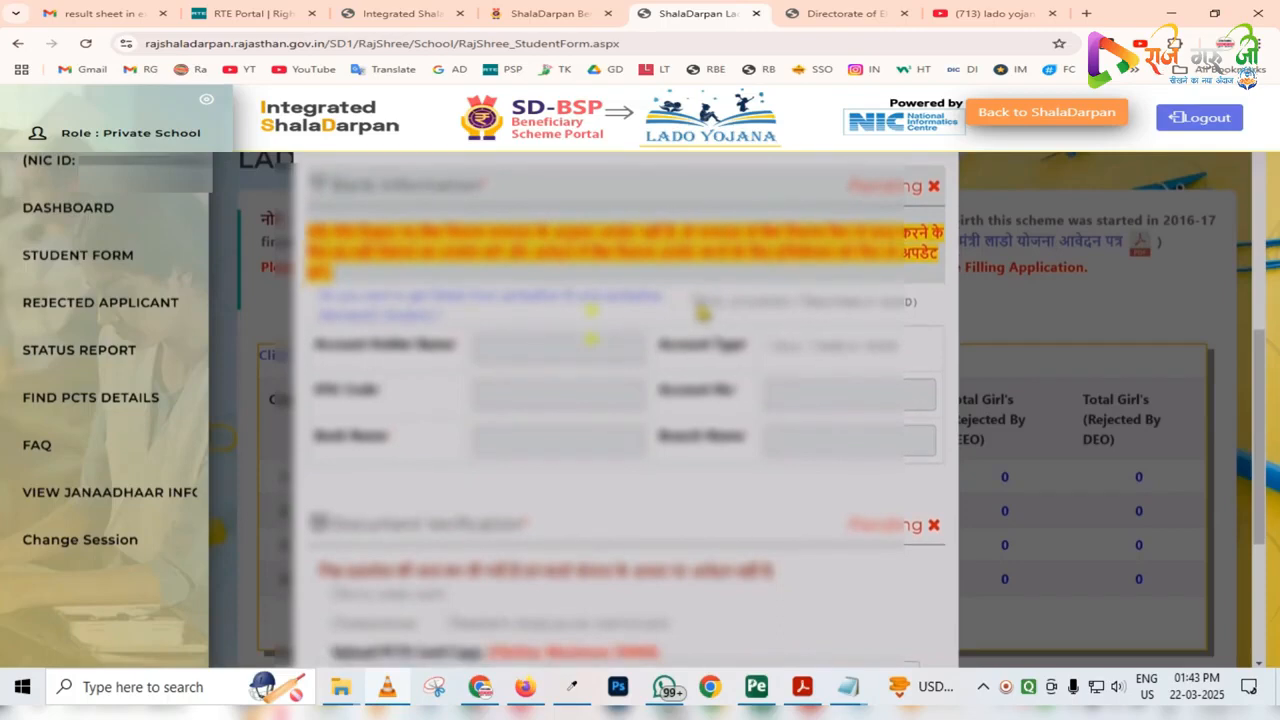
left_click(805, 301)
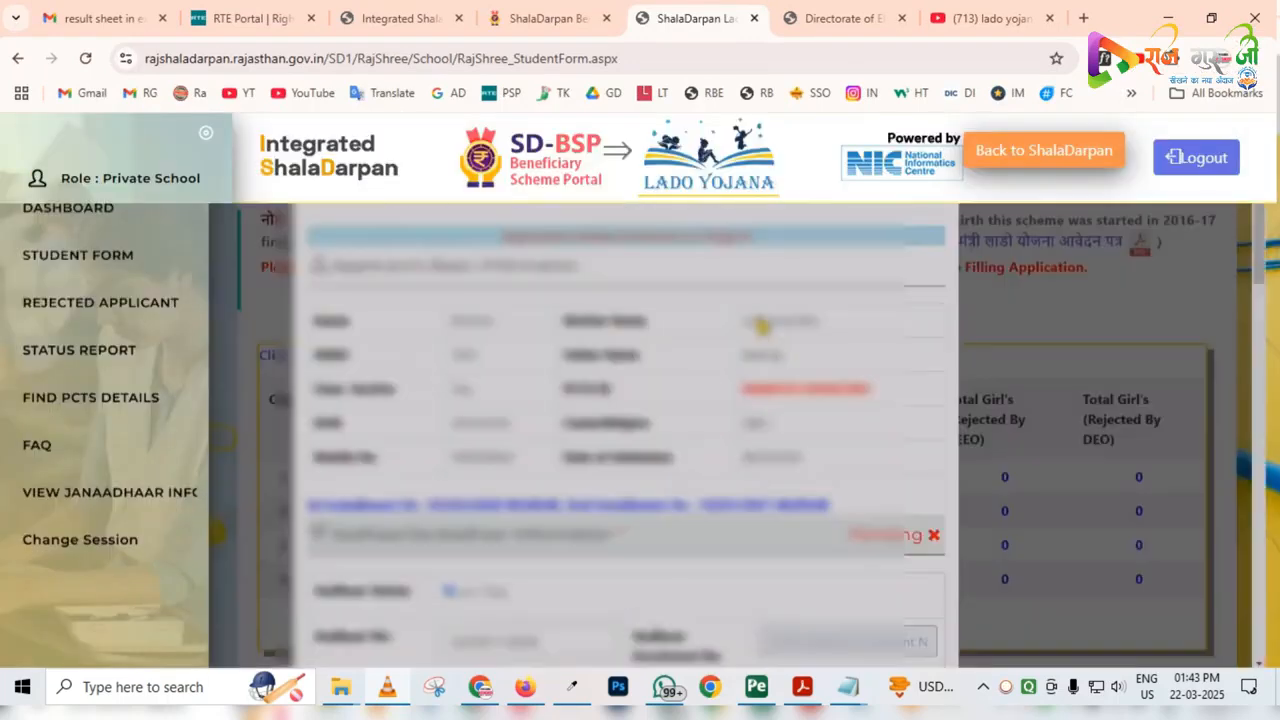
Mark PCTS Card Copy, JanAadhar and Parents Dead/Alive Certificate as checked documents in the Document Verification section
scroll(762, 325, "down", 2)
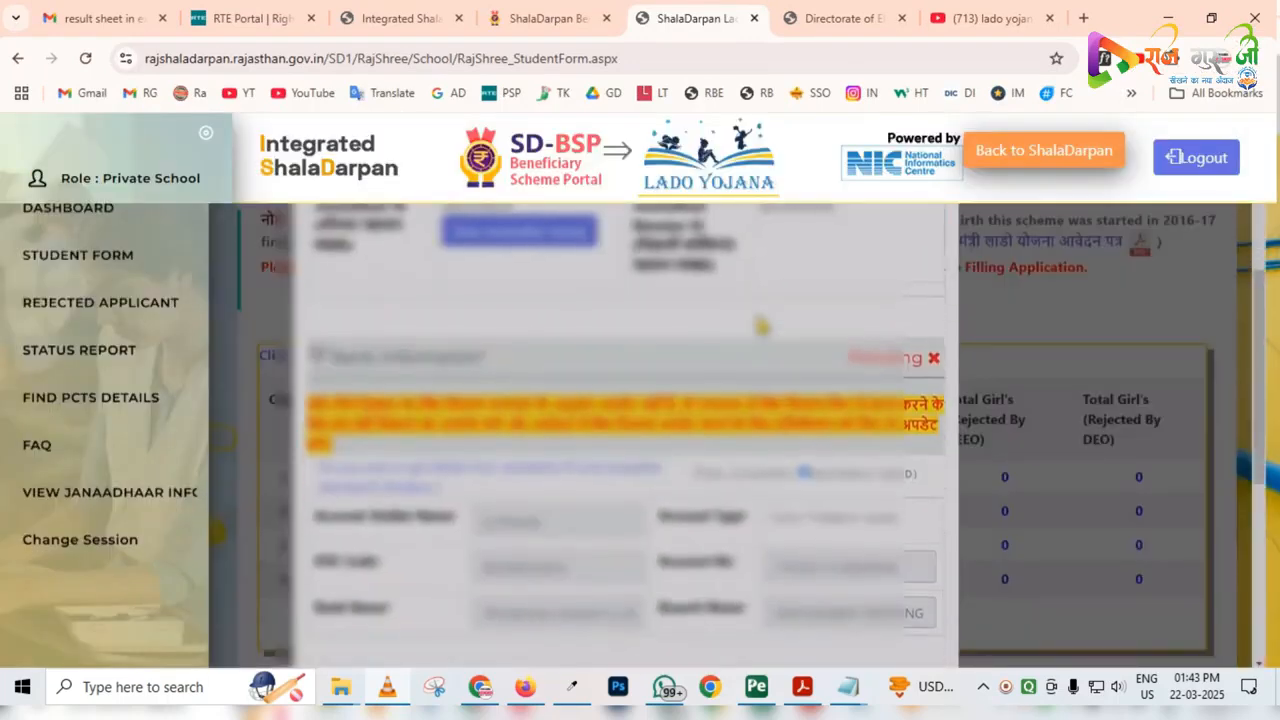
scroll(762, 325, "down", 3)
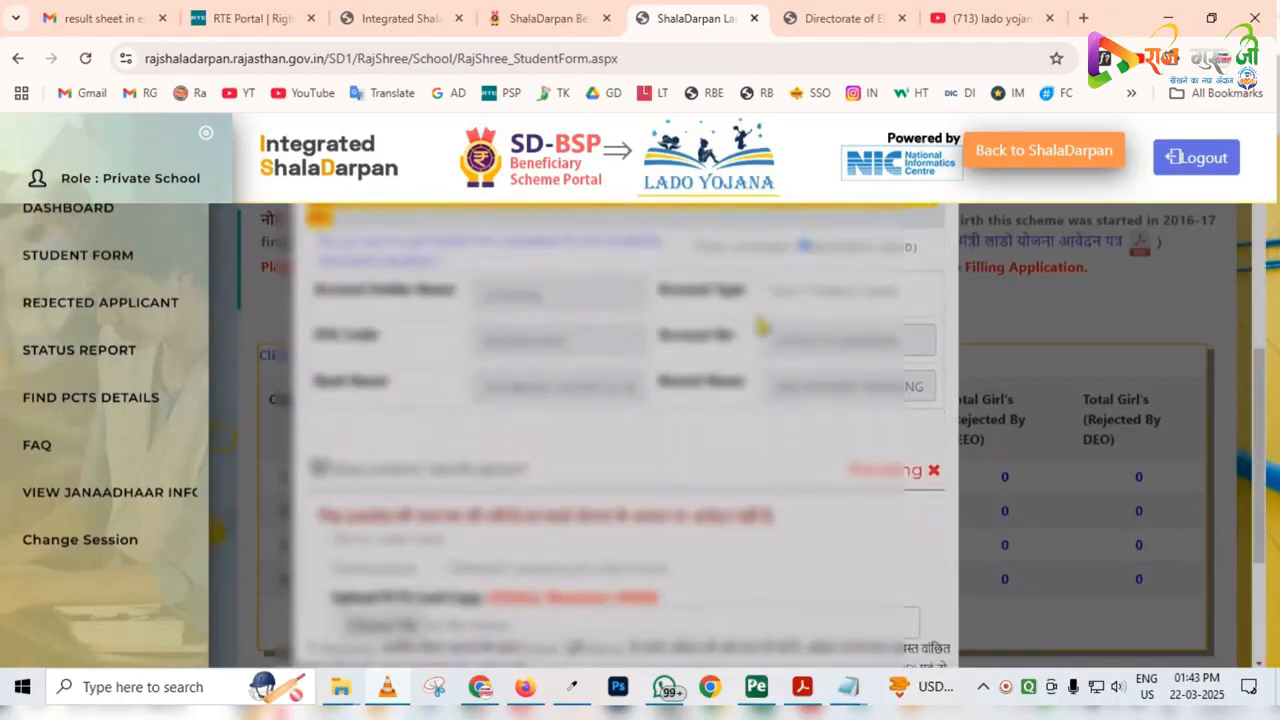
scroll(762, 325, "down", 1)
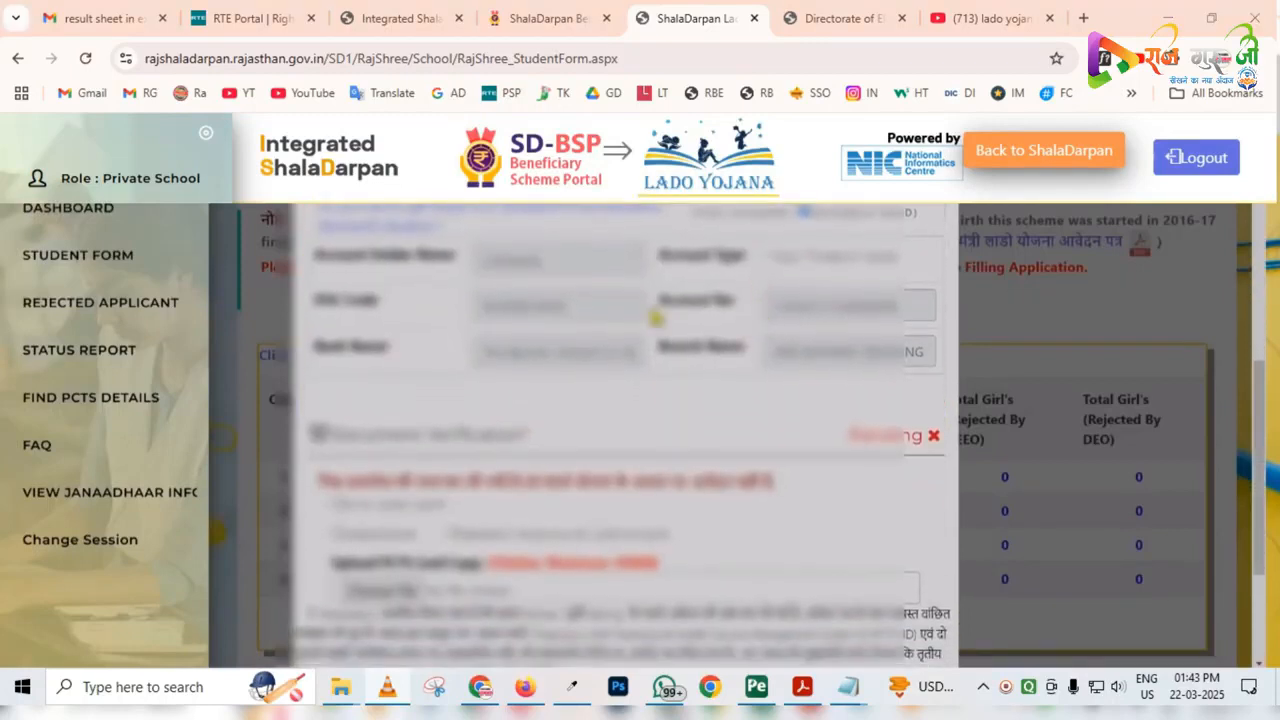
scroll(655, 318, "down", 3)
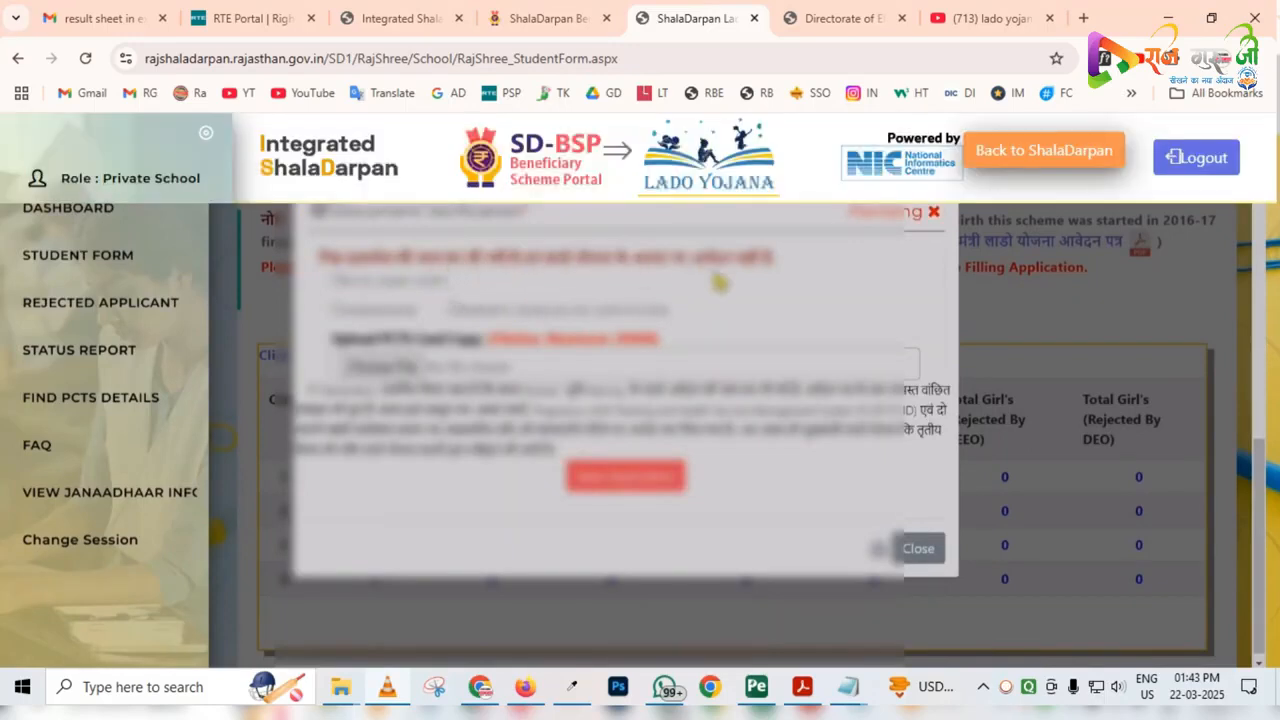
scroll(718, 283, "down", 1)
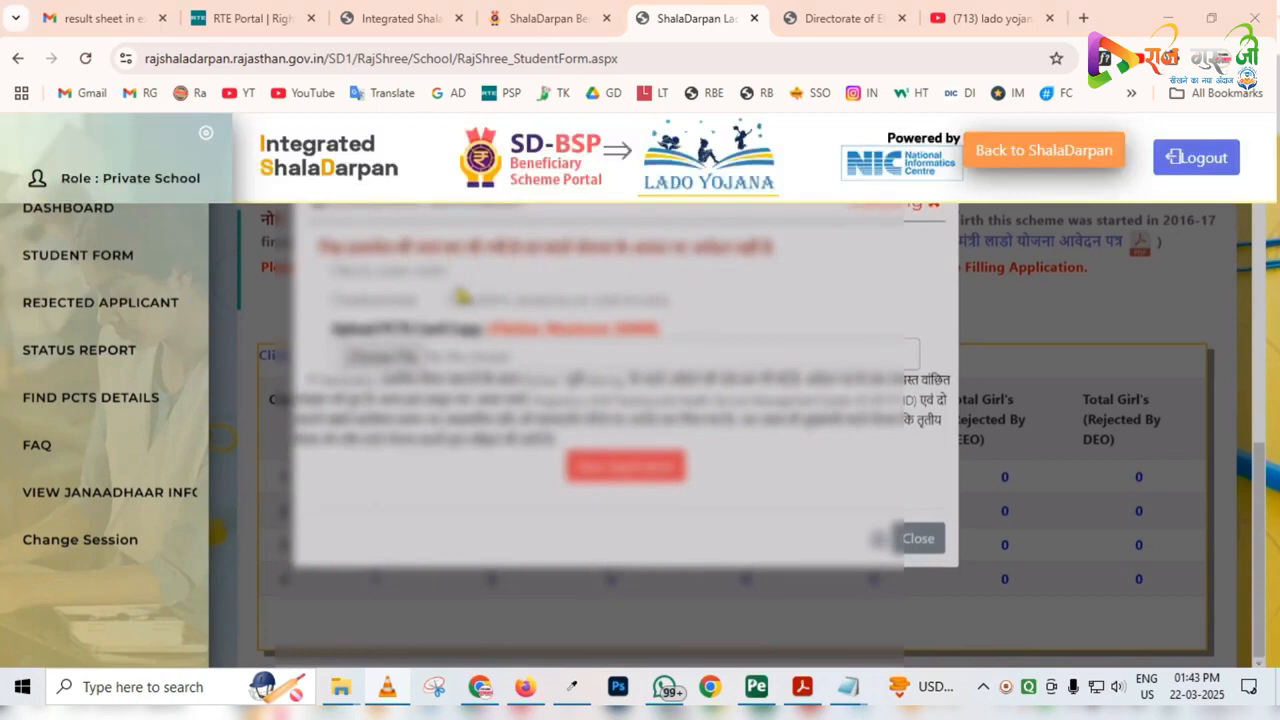
left_click(338, 271)
left_click(338, 300)
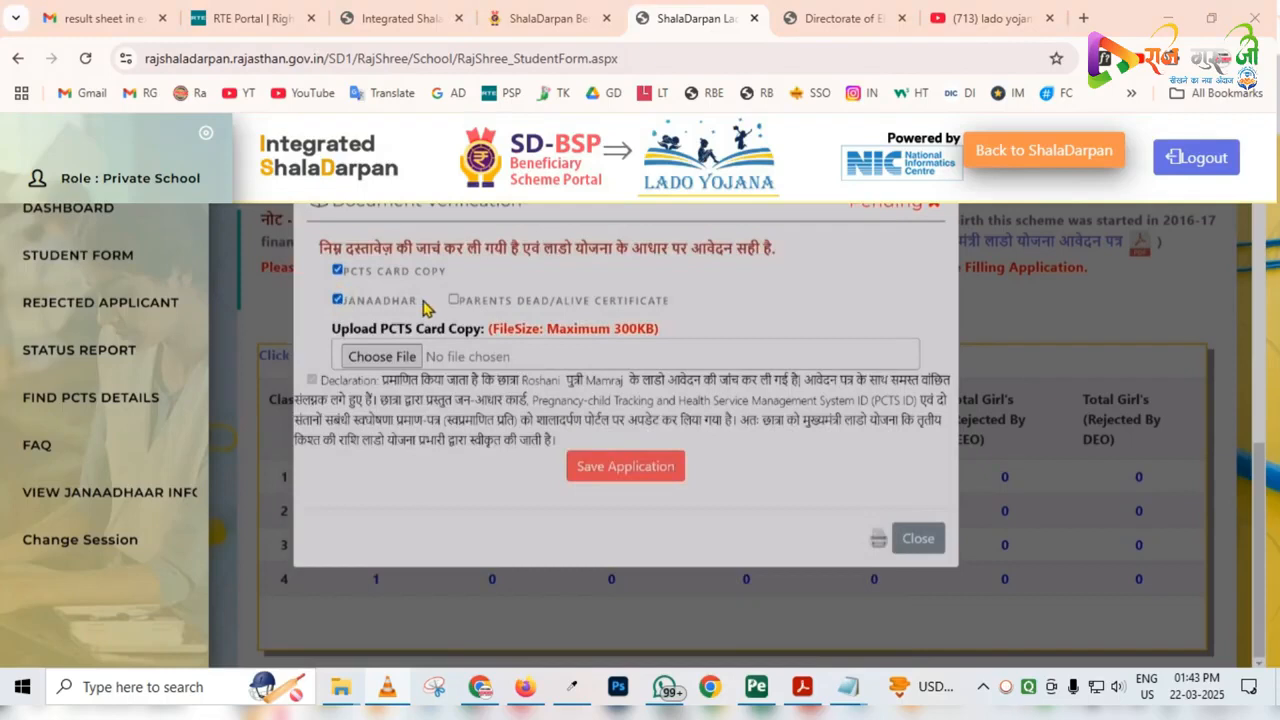
left_click(455, 301)
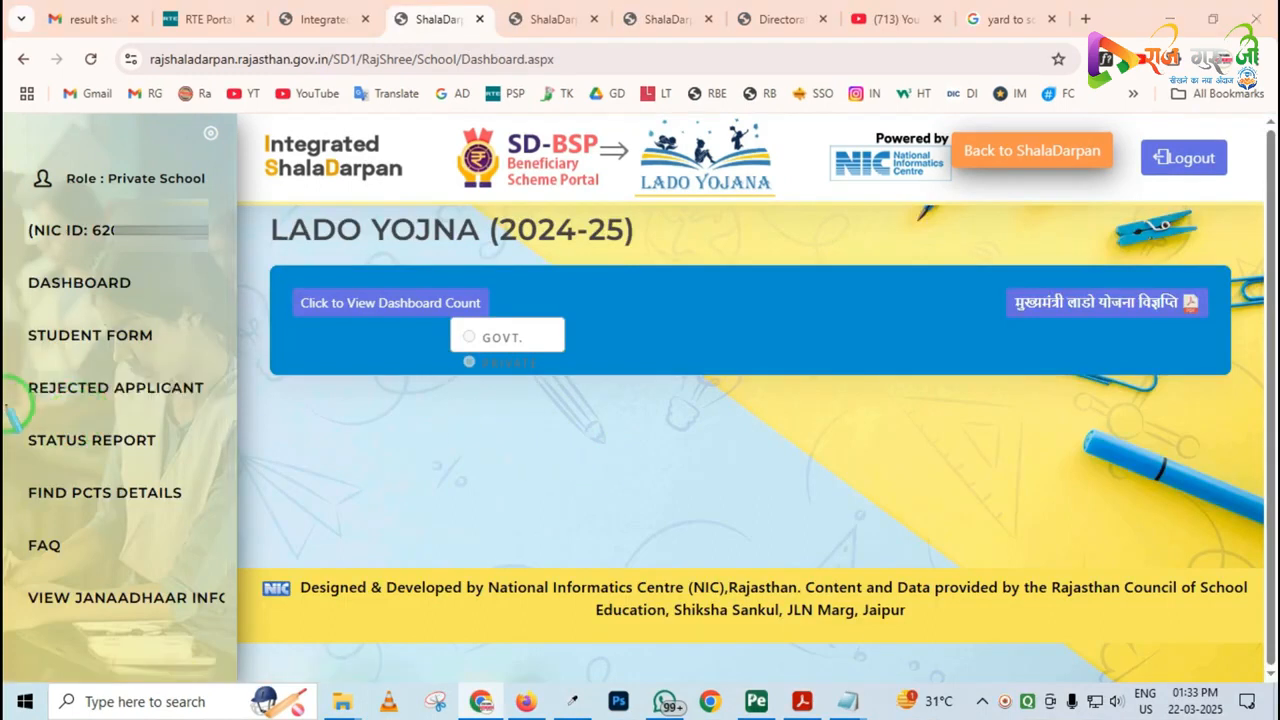
Open the Lado Yojana status report, set it to private schools and check its school filter options
left_click(130, 450)
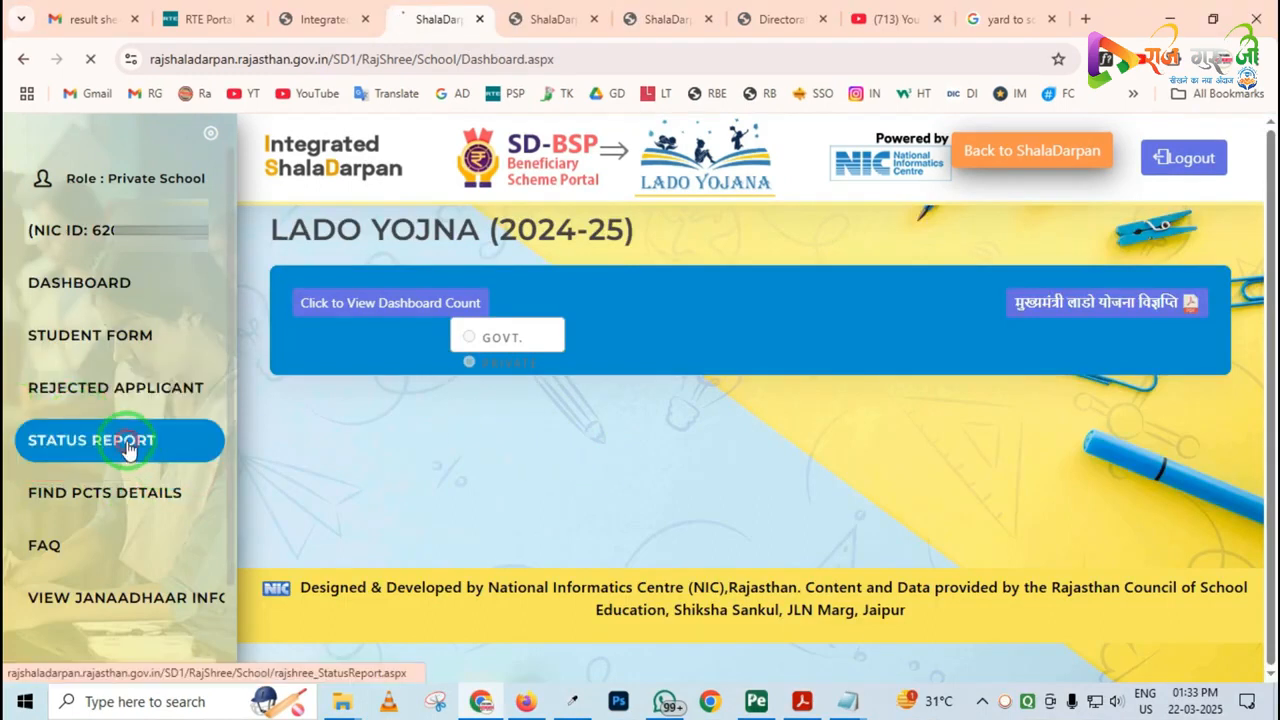
left_click(750, 310)
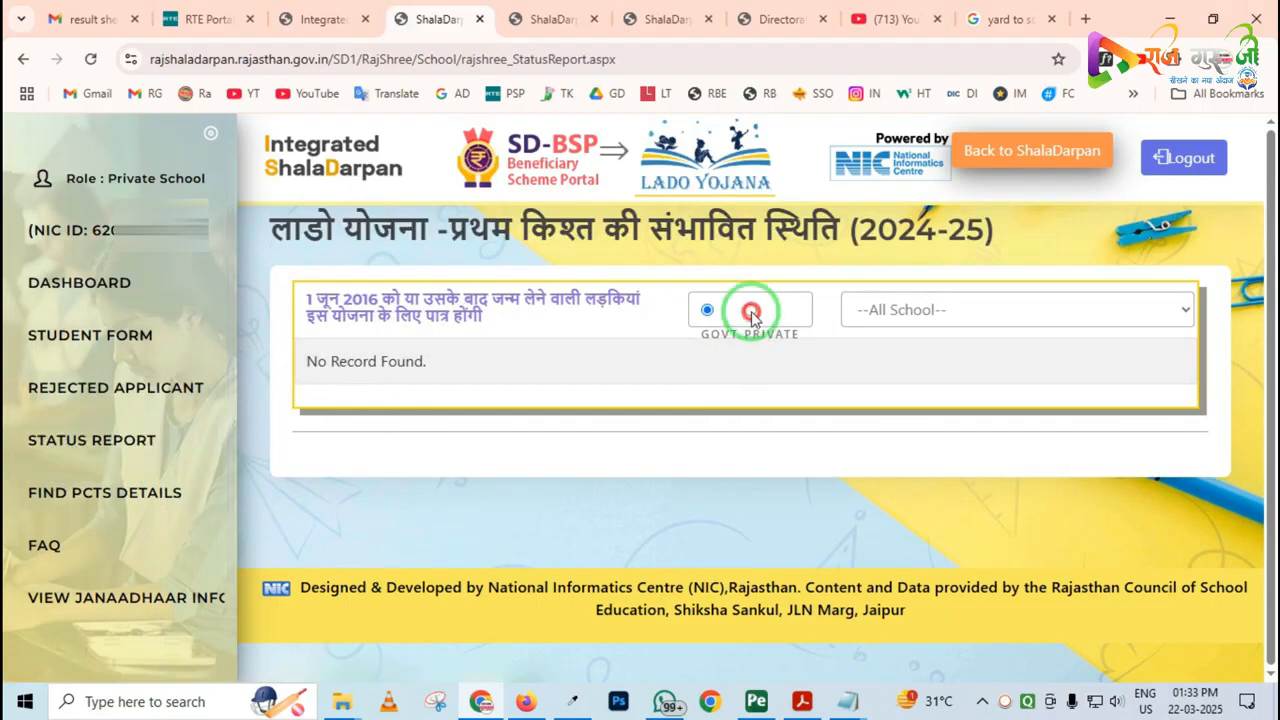
left_click(886, 310)
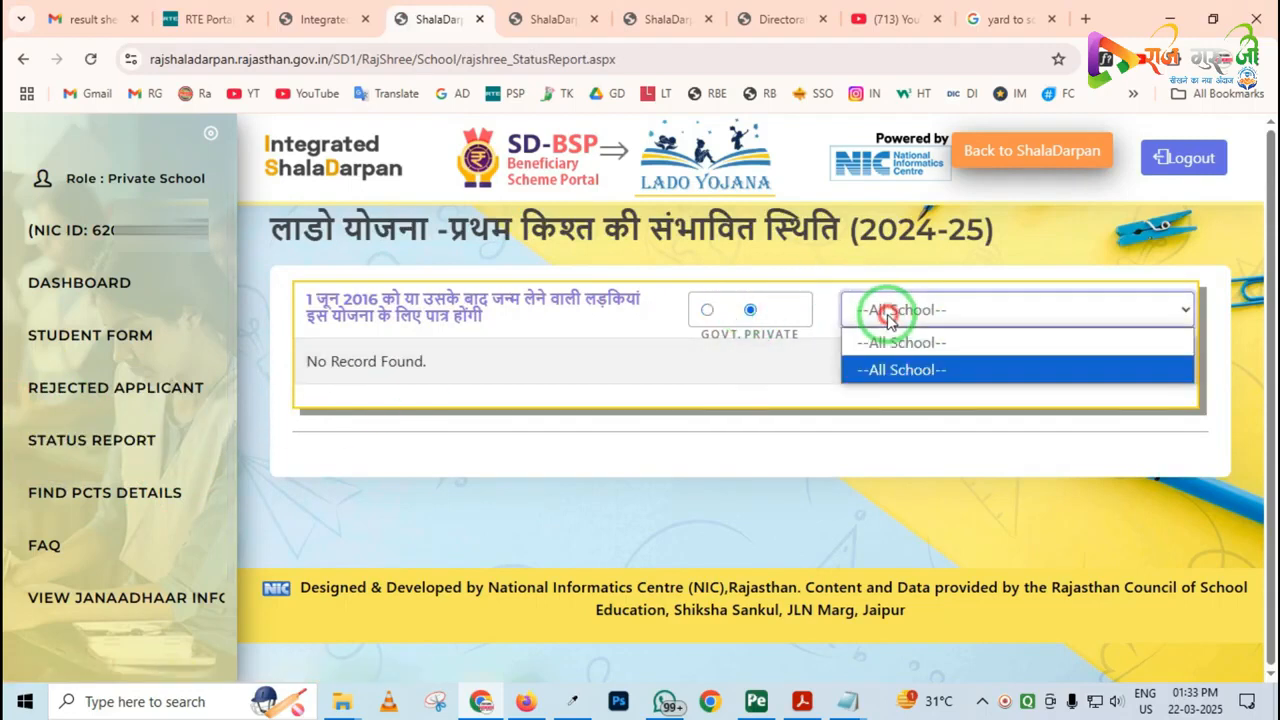
left_click(801, 375)
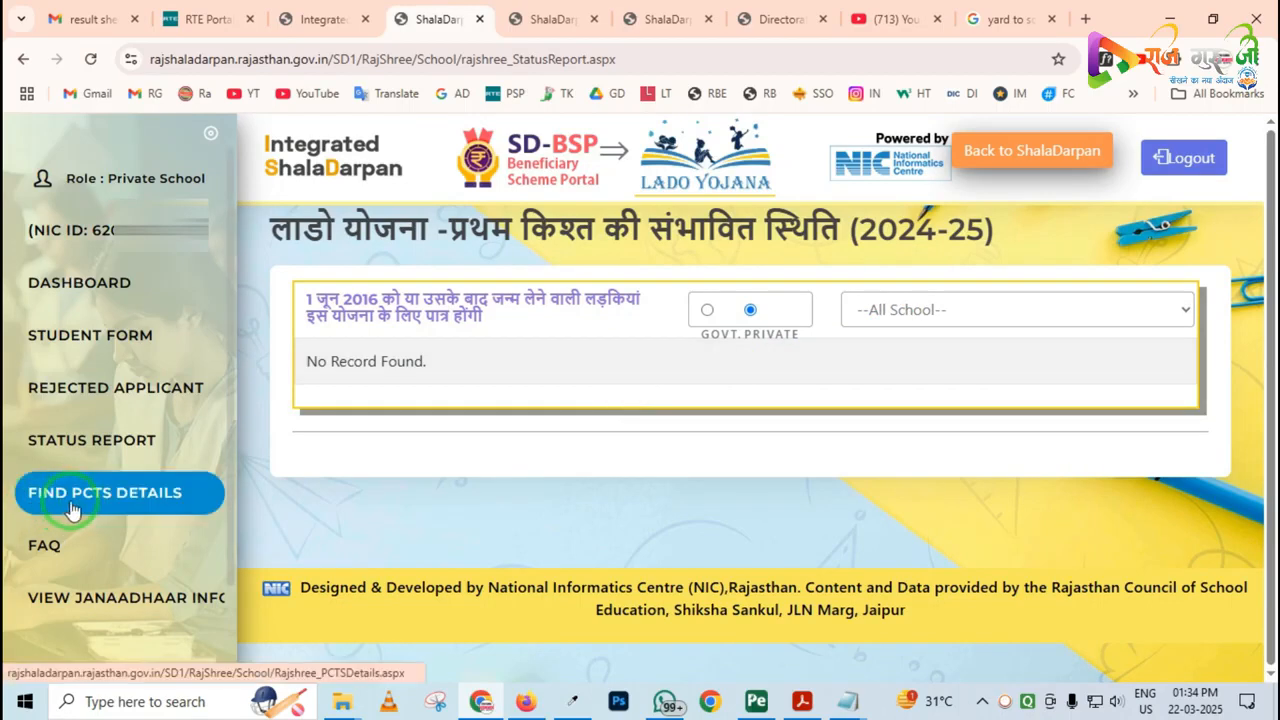
Open the Find PCTS Details page and show the lookup options for Get PCTS ID
left_click(110, 498)
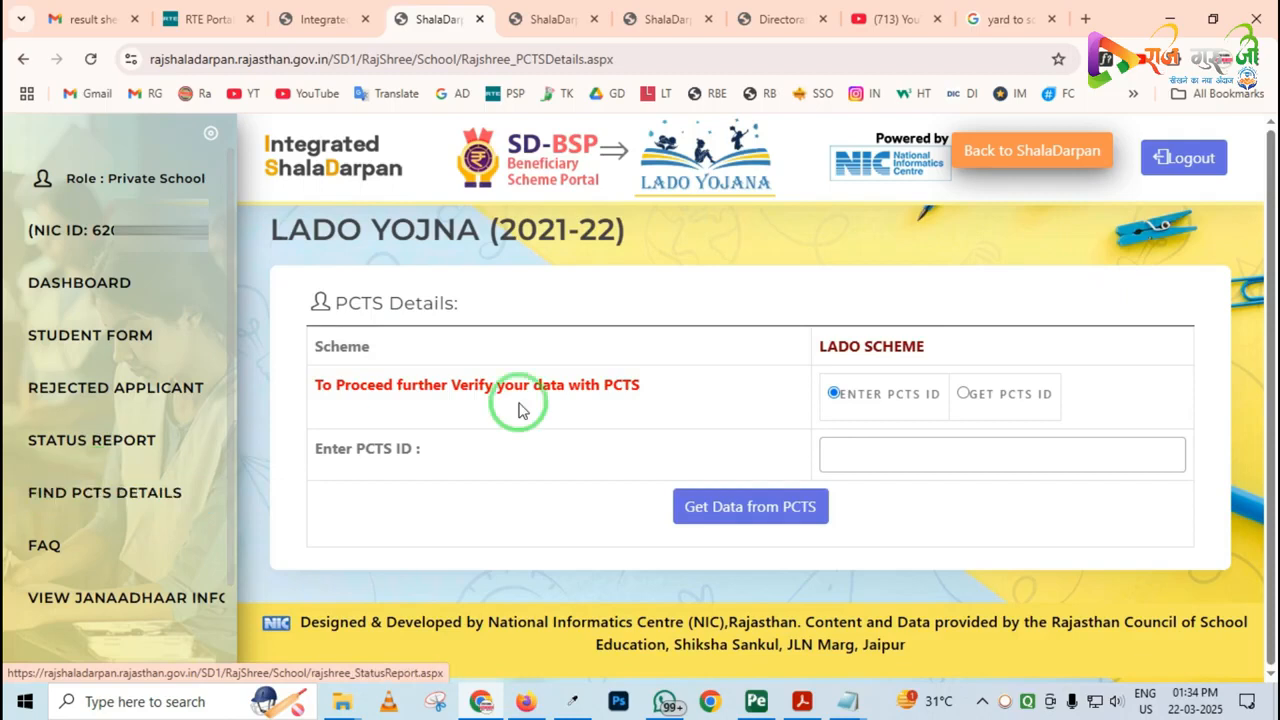
left_click(964, 393)
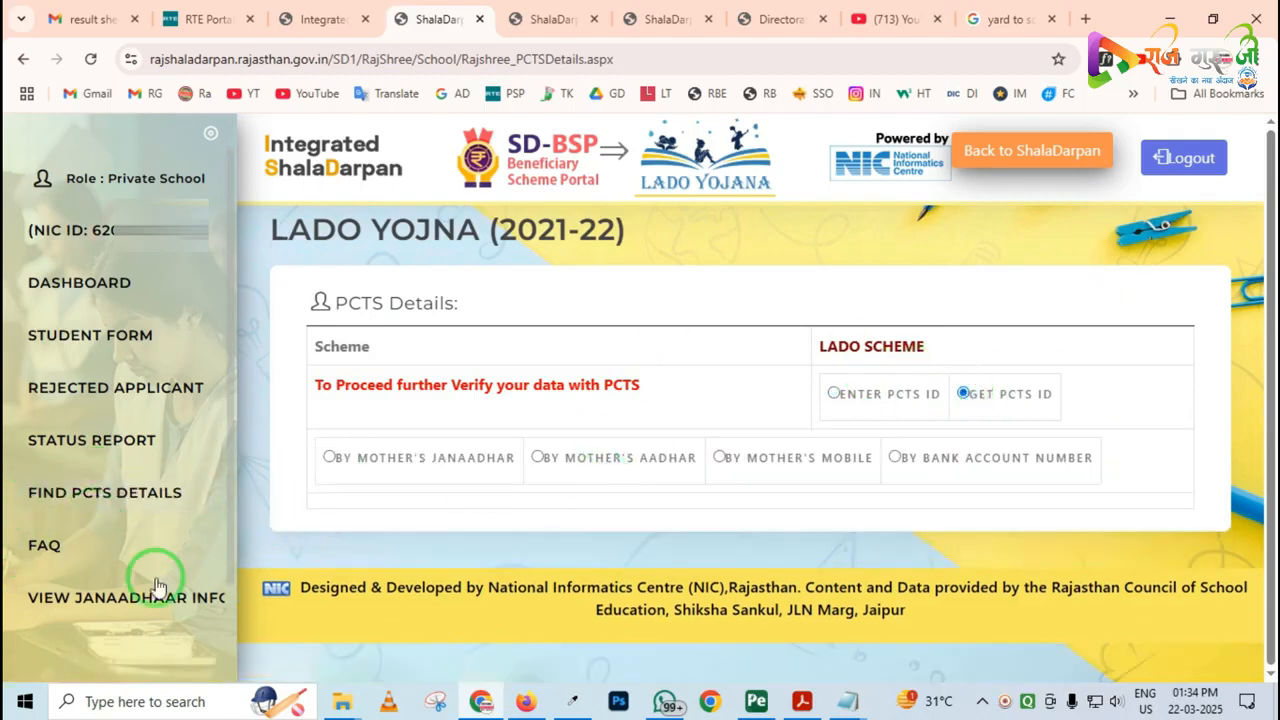
Fetch a family's data on the JanAadhaar information page by Aadhaar/JanAadhaar ID and examine its members' JanAadhaar and member IDs
left_click(115, 598)
left_click(367, 333)
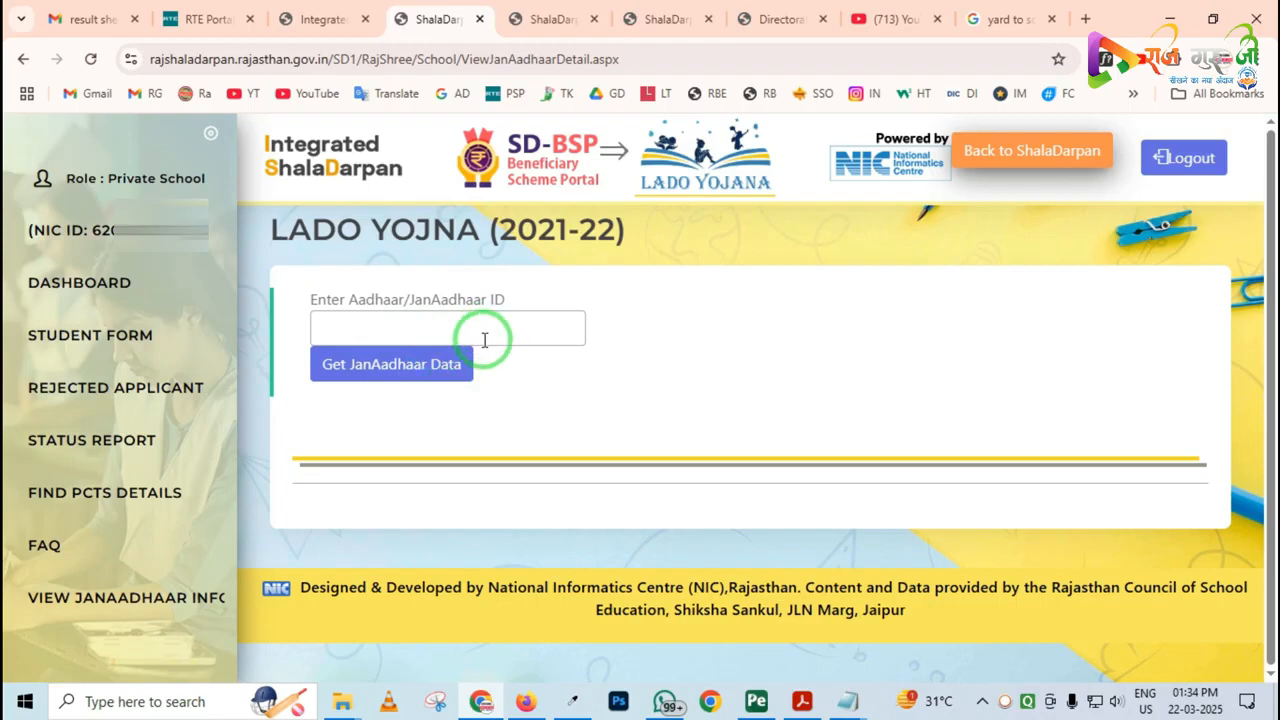
left_click(398, 364)
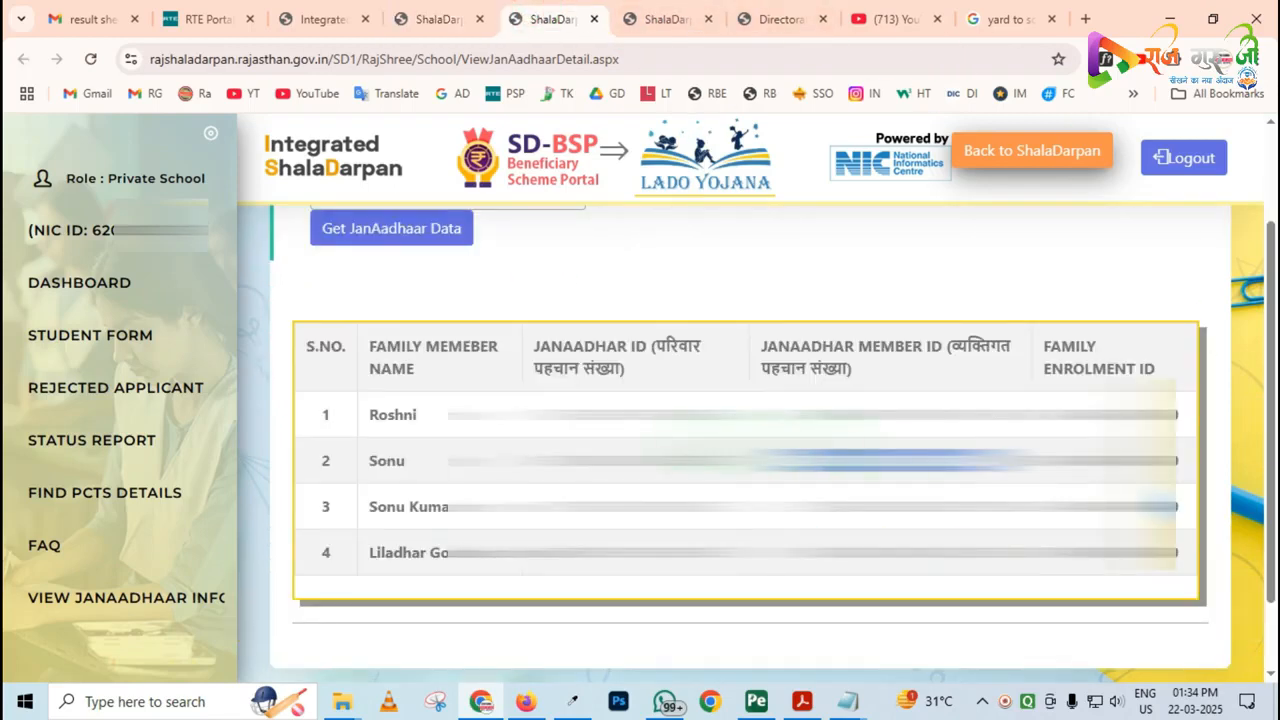
mouse_move(256, 296)
left_mouse_down()
mouse_move(1103, 661)
mouse_move(1136, 657)
left_mouse_up()
mouse_move(801, 372)
left_mouse_down()
mouse_move(845, 461)
mouse_move(1022, 598)
left_mouse_up()
key("Escape")
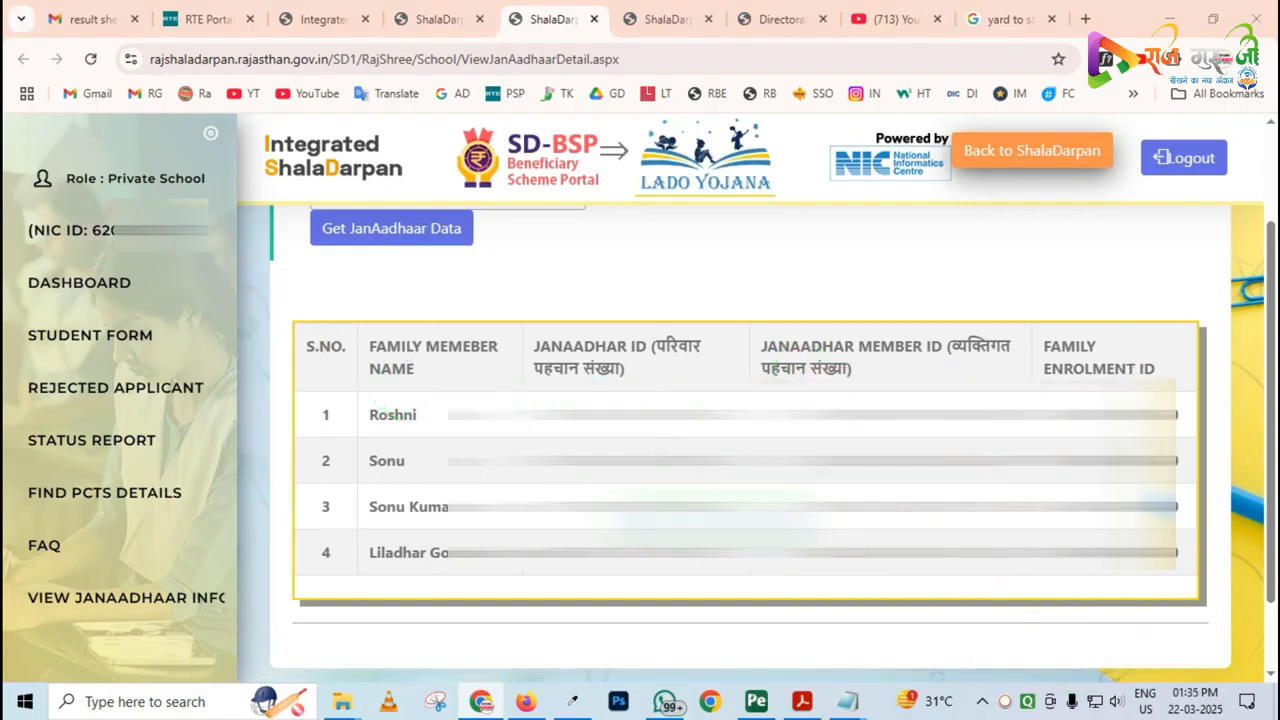